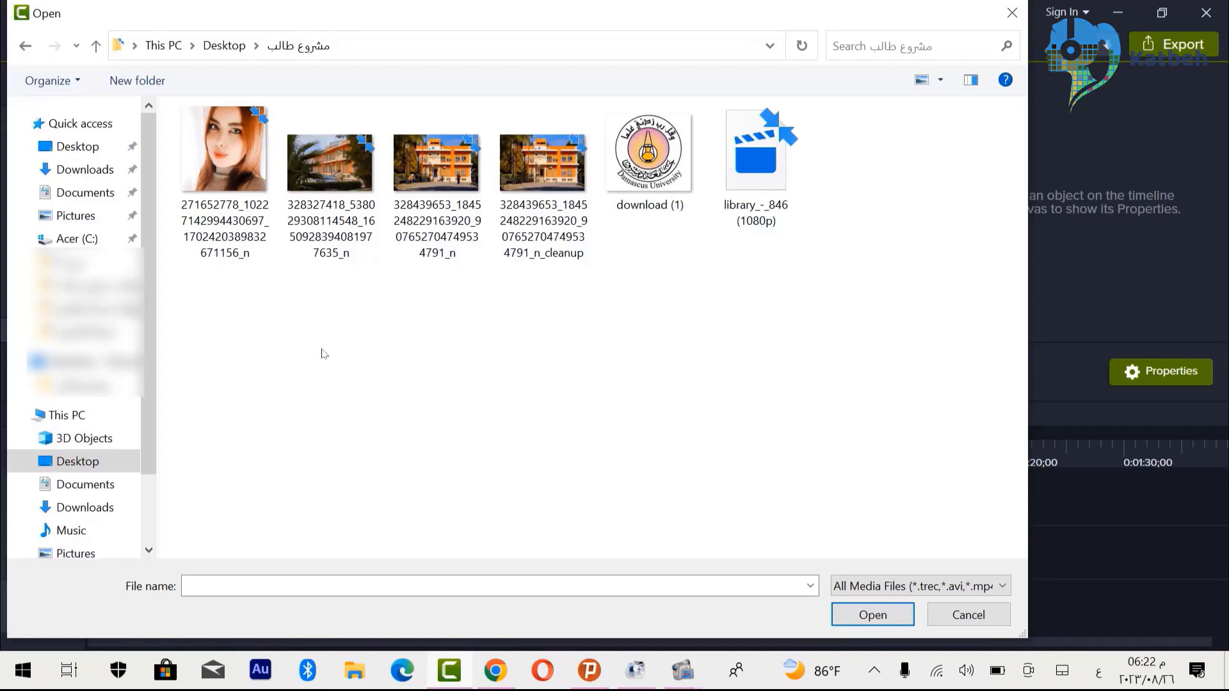
- Import all six media files from the مشروع طالب desktop folder into the project
click(199, 130)
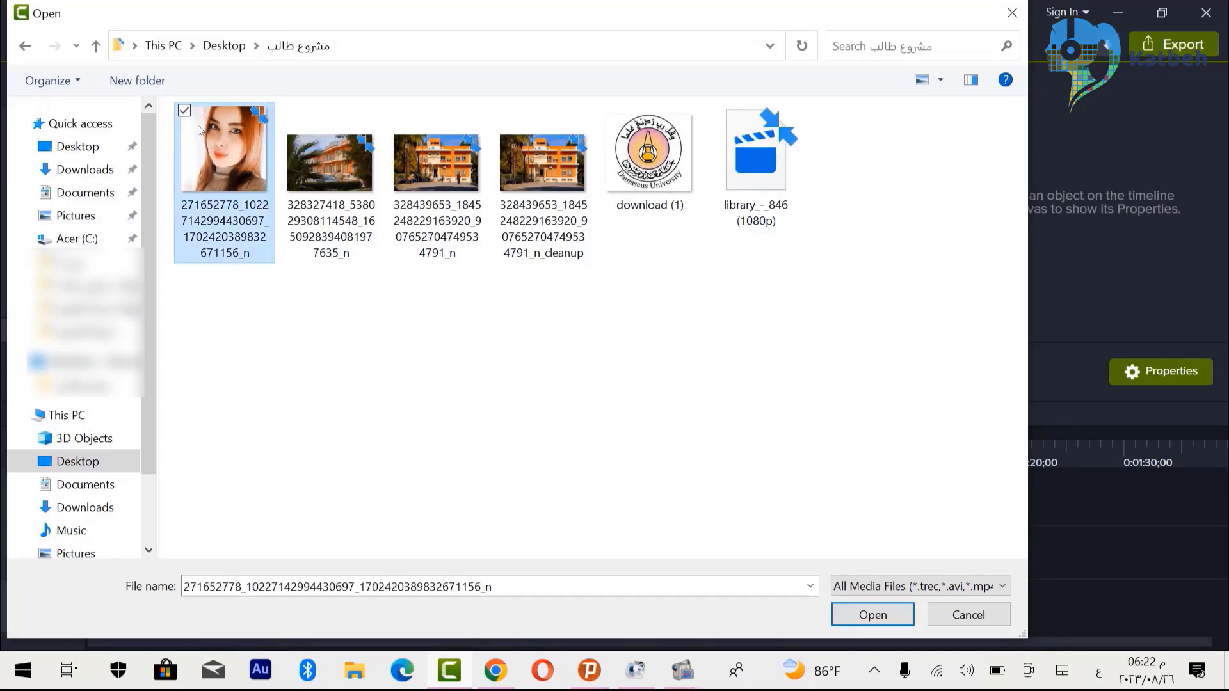
key(shift+Right)
key(shift+Right)
key(shift+Right)
key(shift+Right)
key(shift+Right)
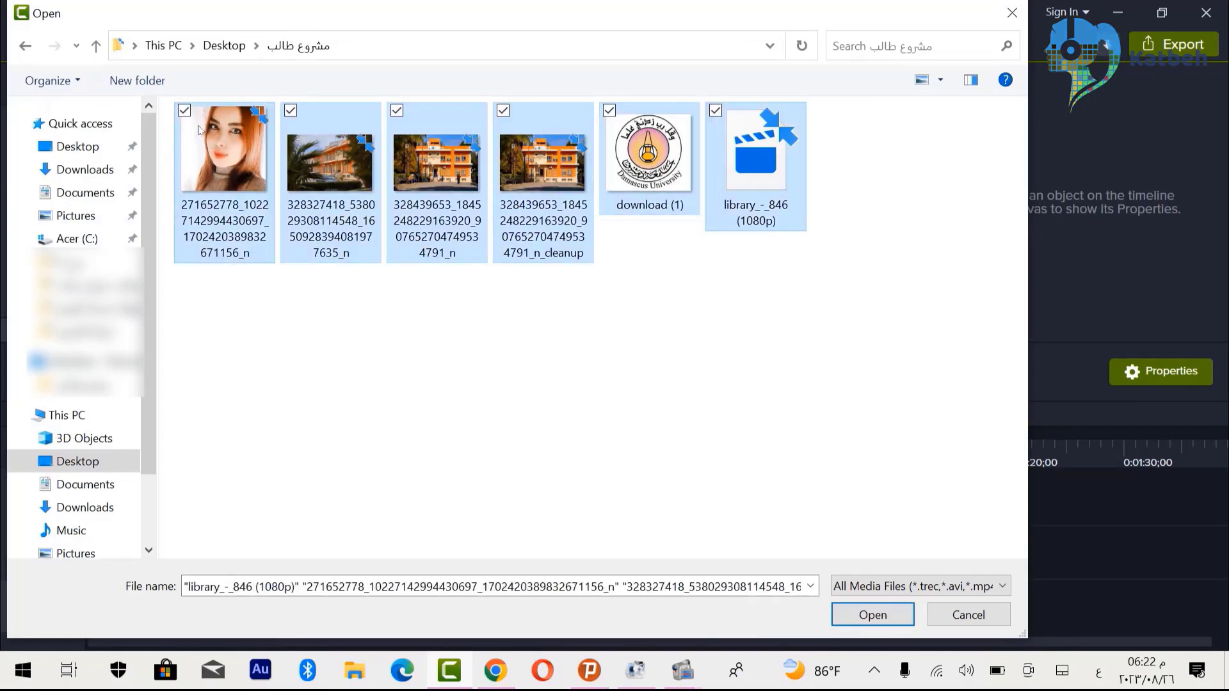
click(876, 618)
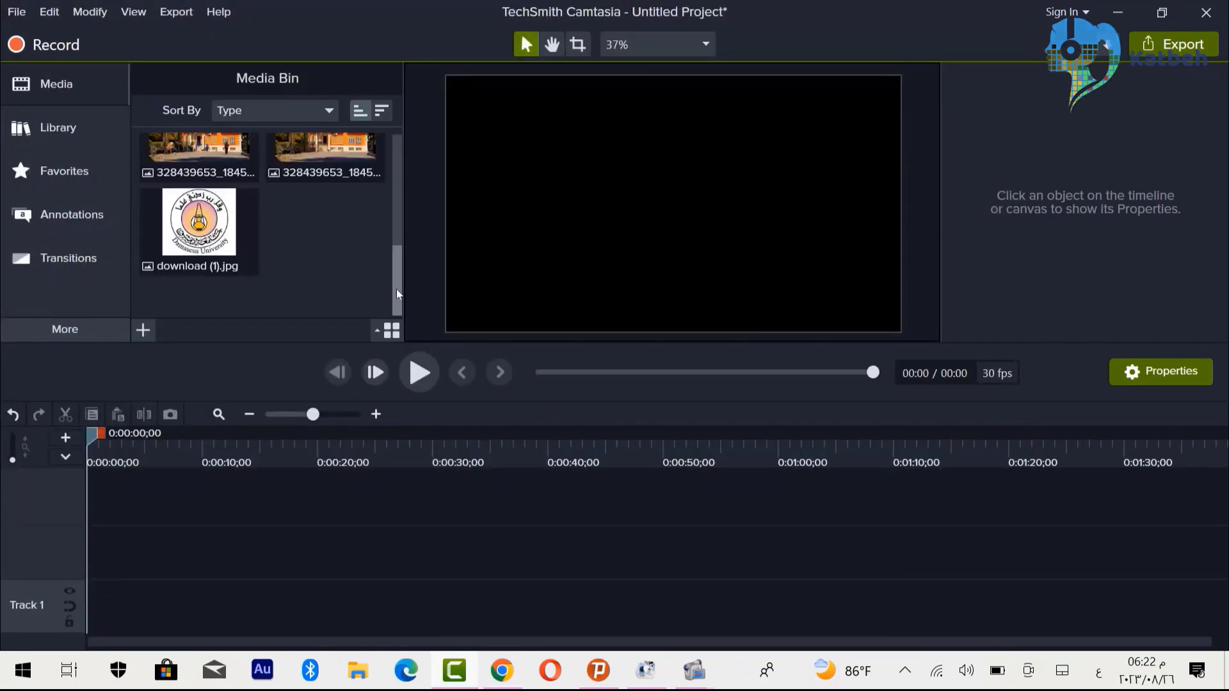
- Place the library_-_846 (1080p) video at the start of Track 1
drag(397, 289, 390, 160)
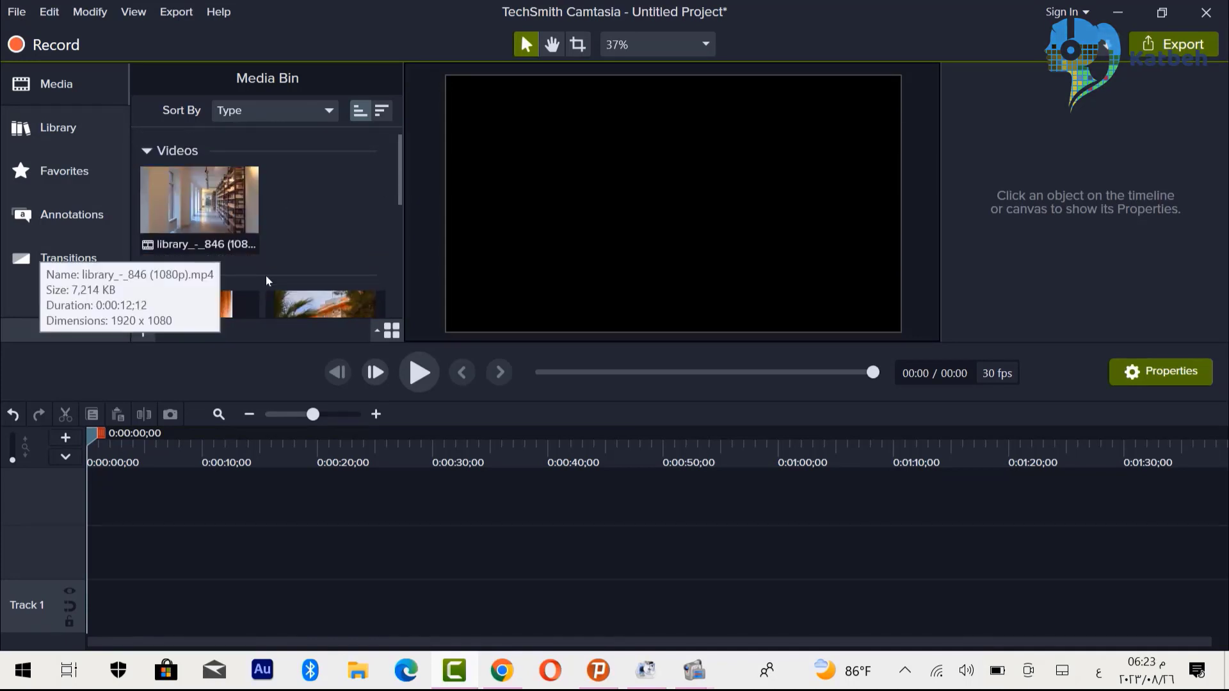
click(203, 212)
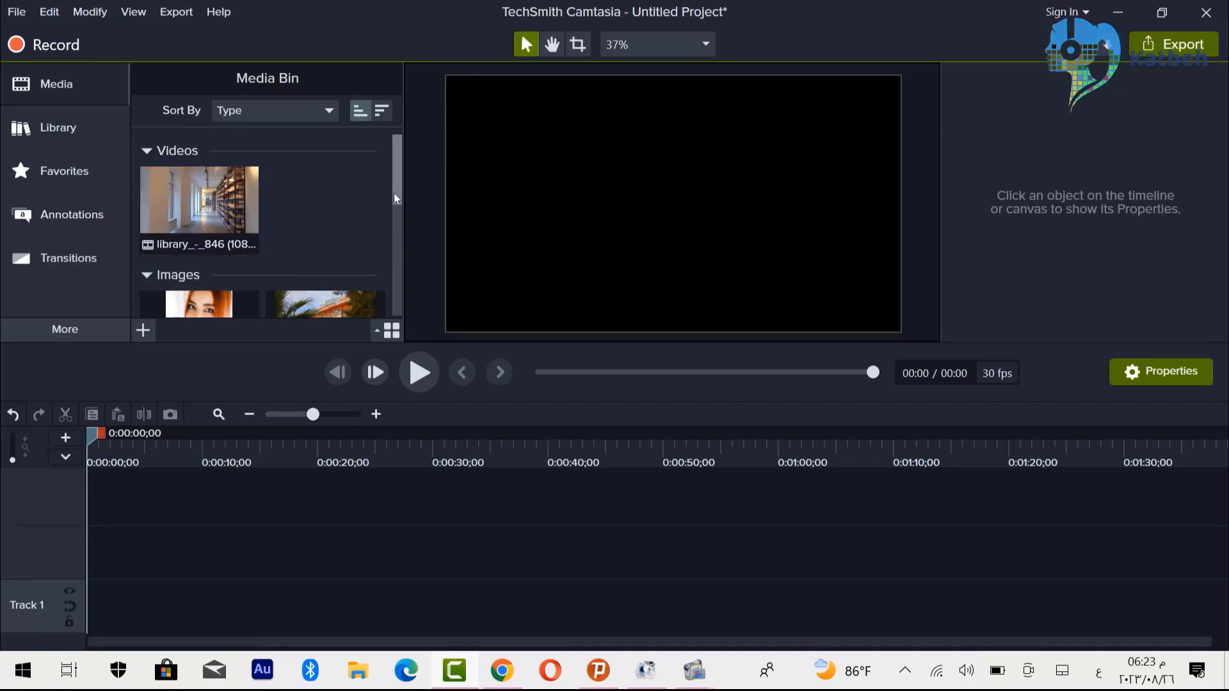
mouse_move(393, 193)
mouse_down()
mouse_move(390, 260)
mouse_move(383, 183)
mouse_up()
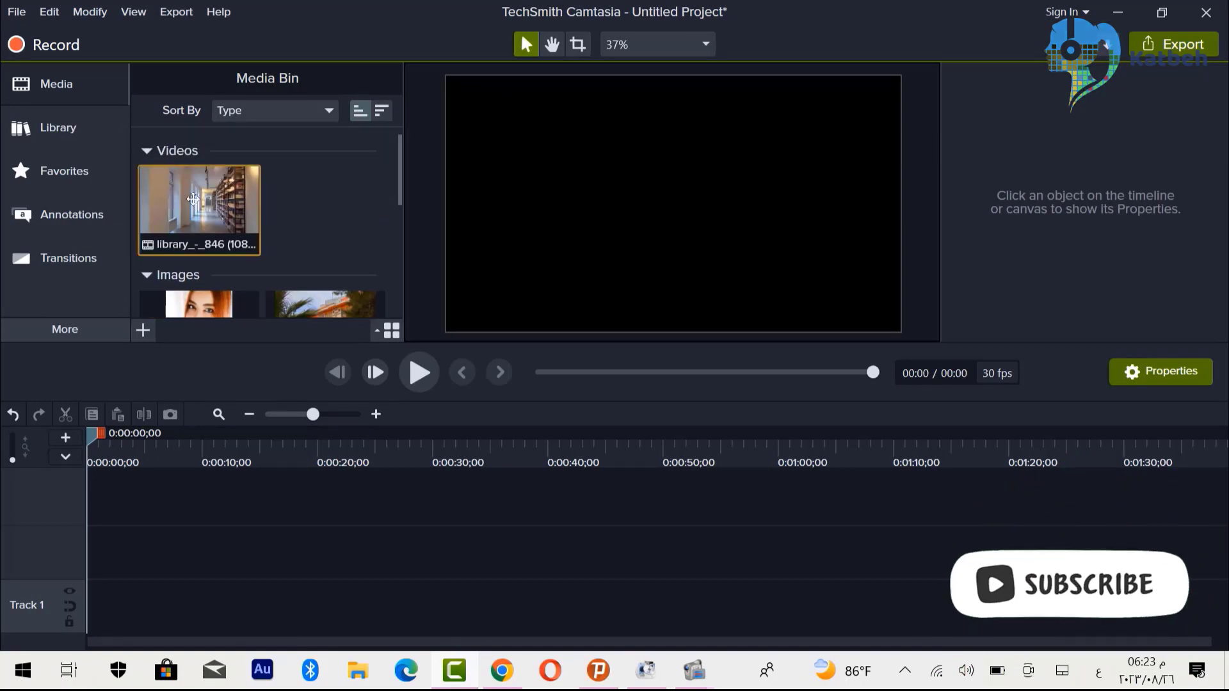
drag(200, 195, 63, 619)
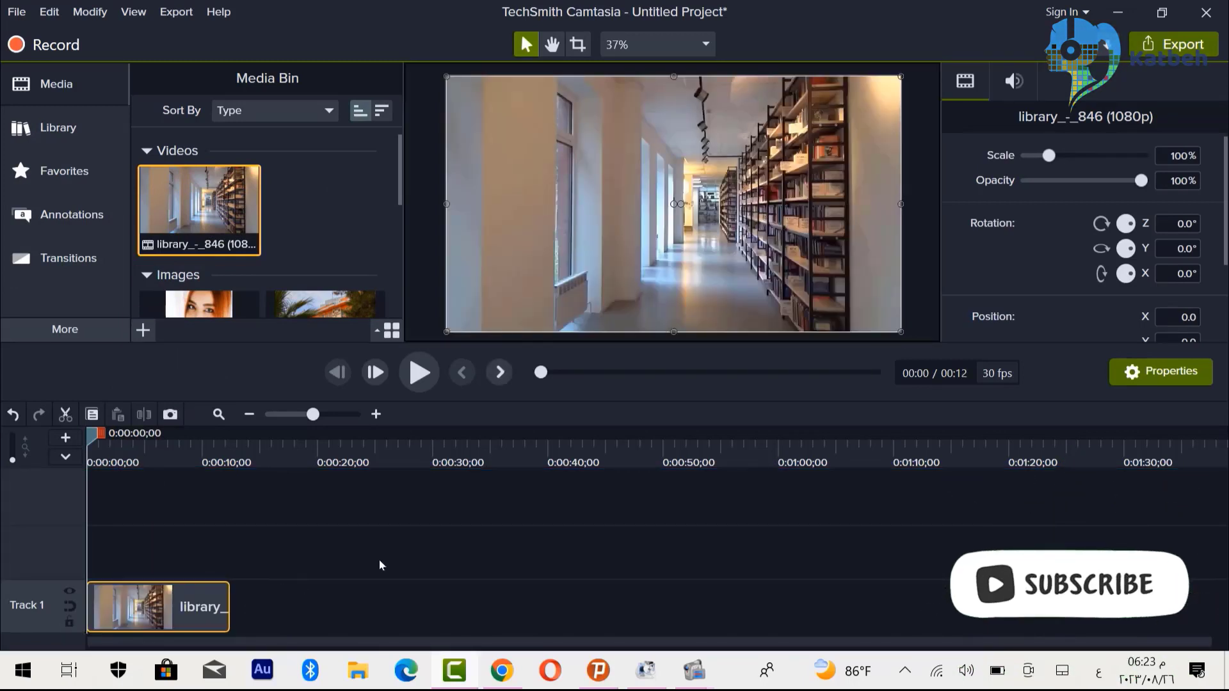
- Duplicate the library clip and place the copy directly after the original on Track 1
right_click(191, 608)
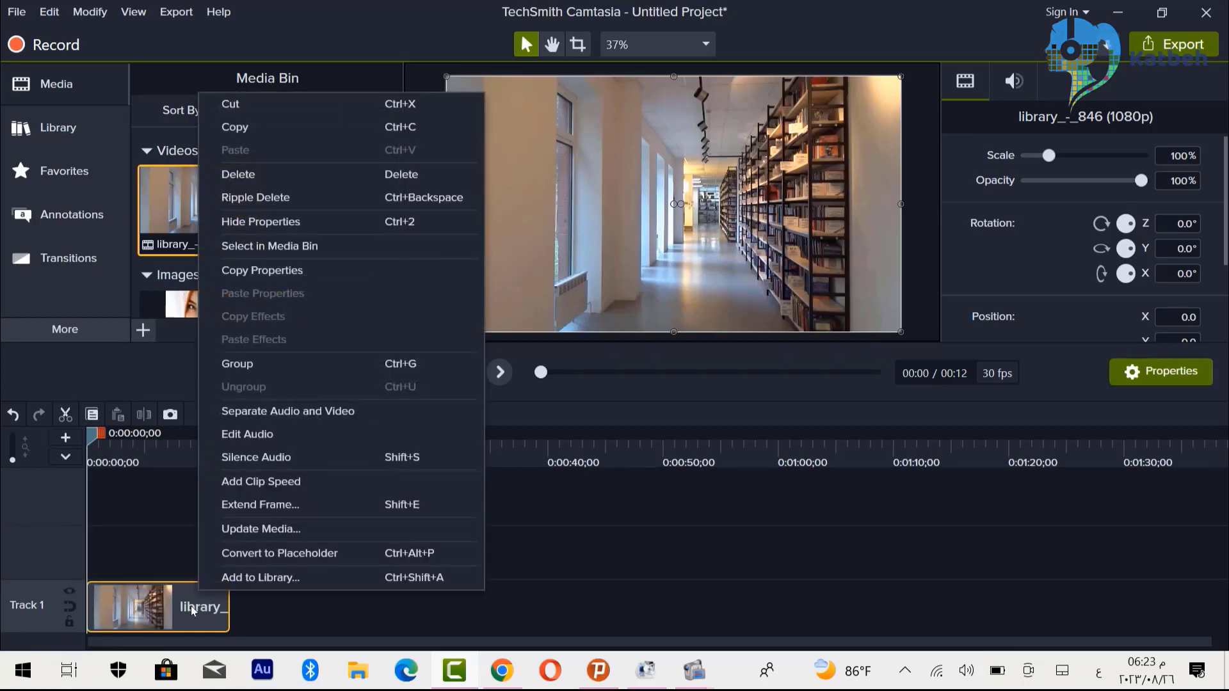
click(244, 128)
click(287, 625)
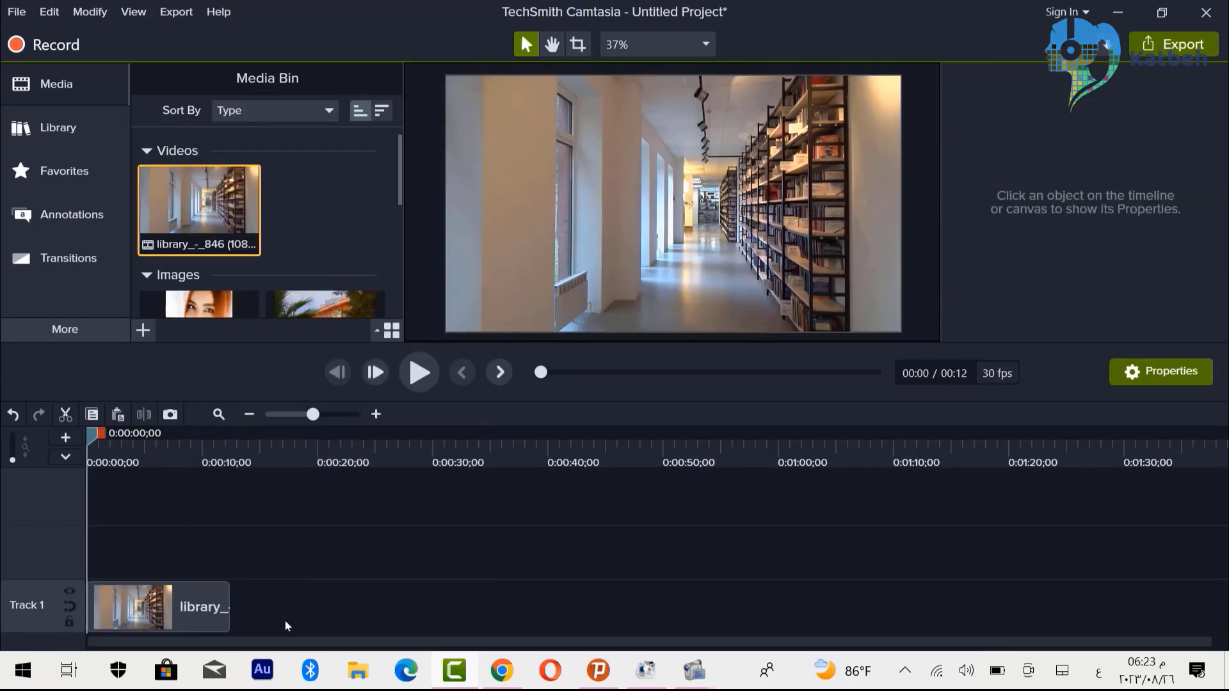
right_click(285, 620)
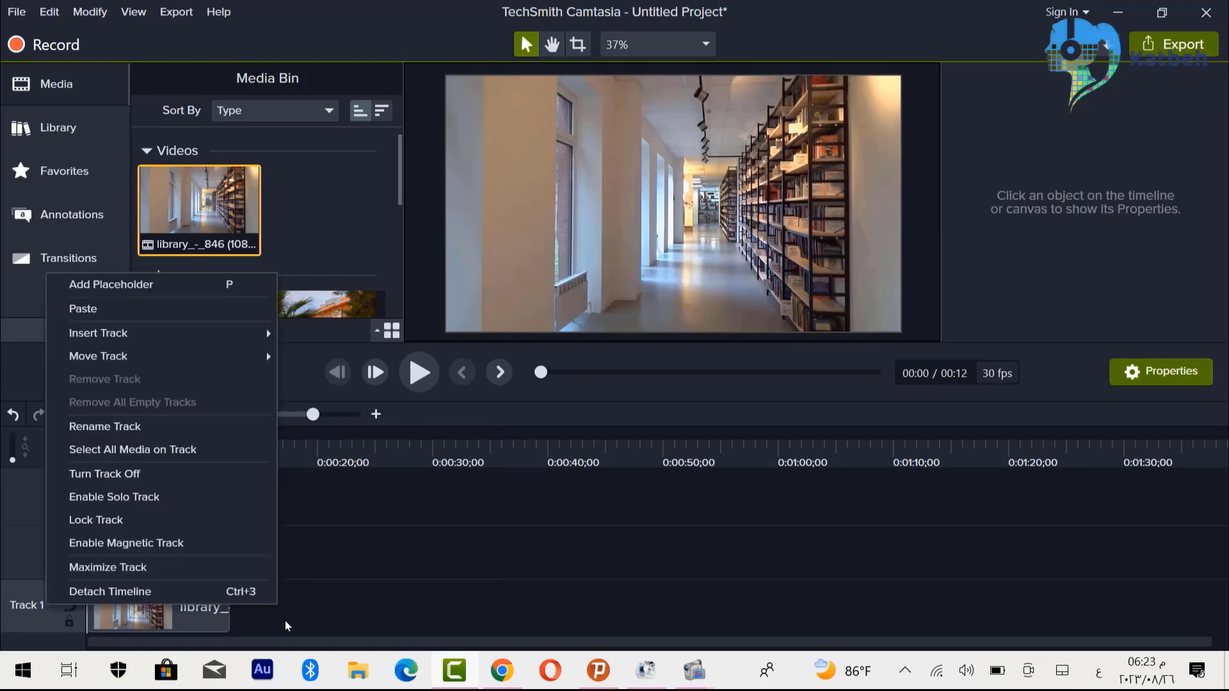
click(149, 309)
drag(365, 614, 290, 609)
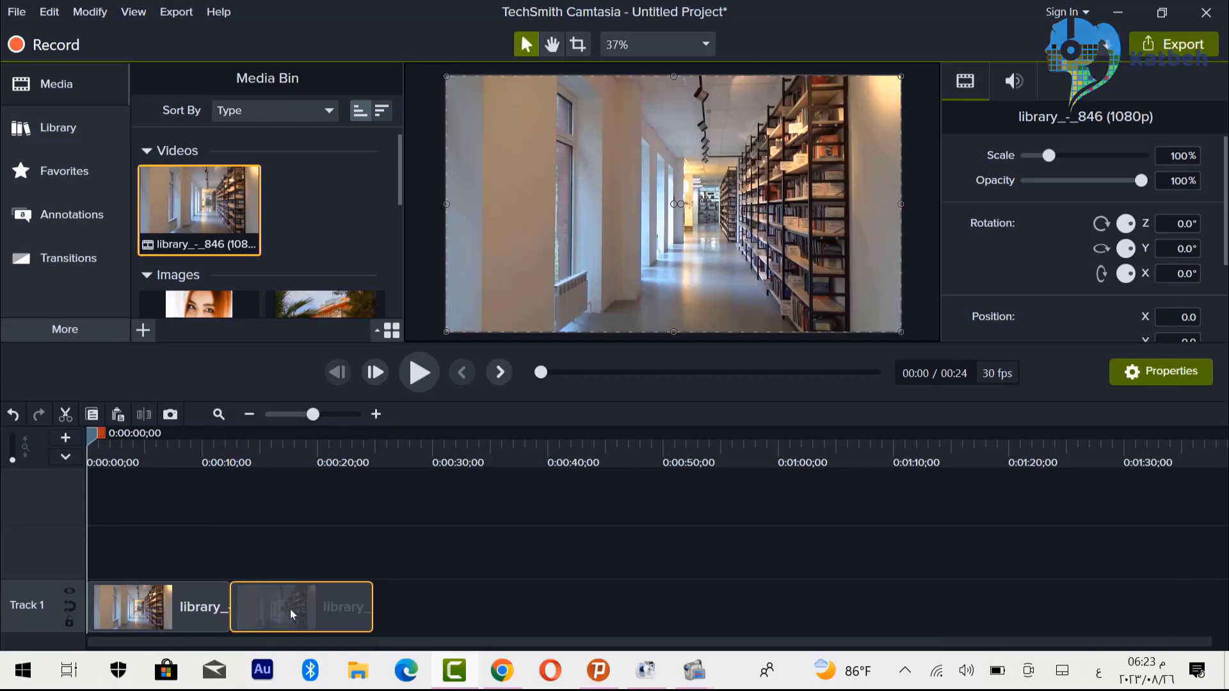
key(space)
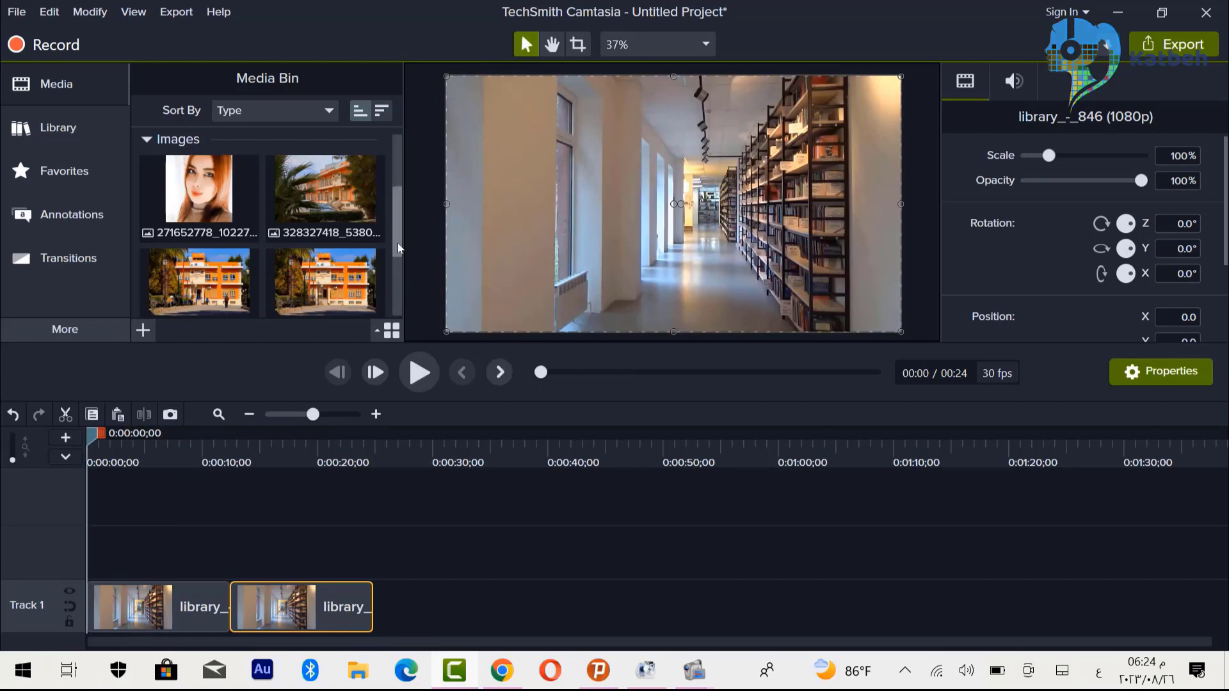
- Add the university logo download (1).jpg to the upper-right corner of the video frame and scale it down to about 83%
drag(398, 243, 385, 309)
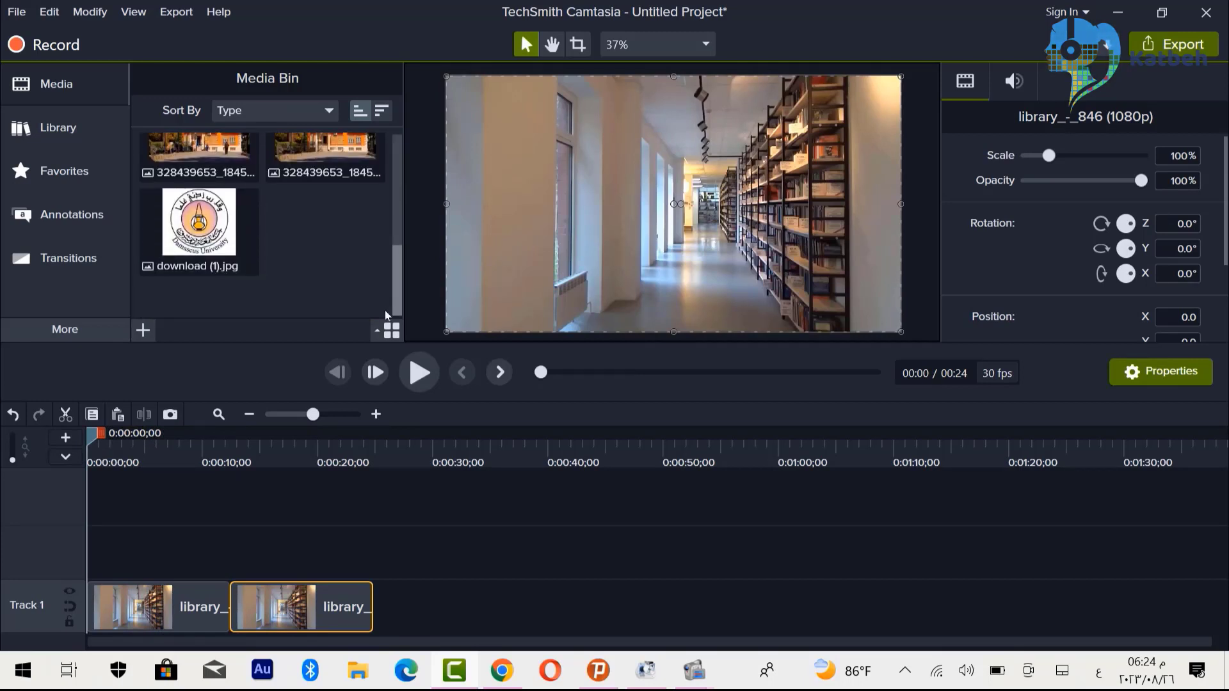
click(211, 237)
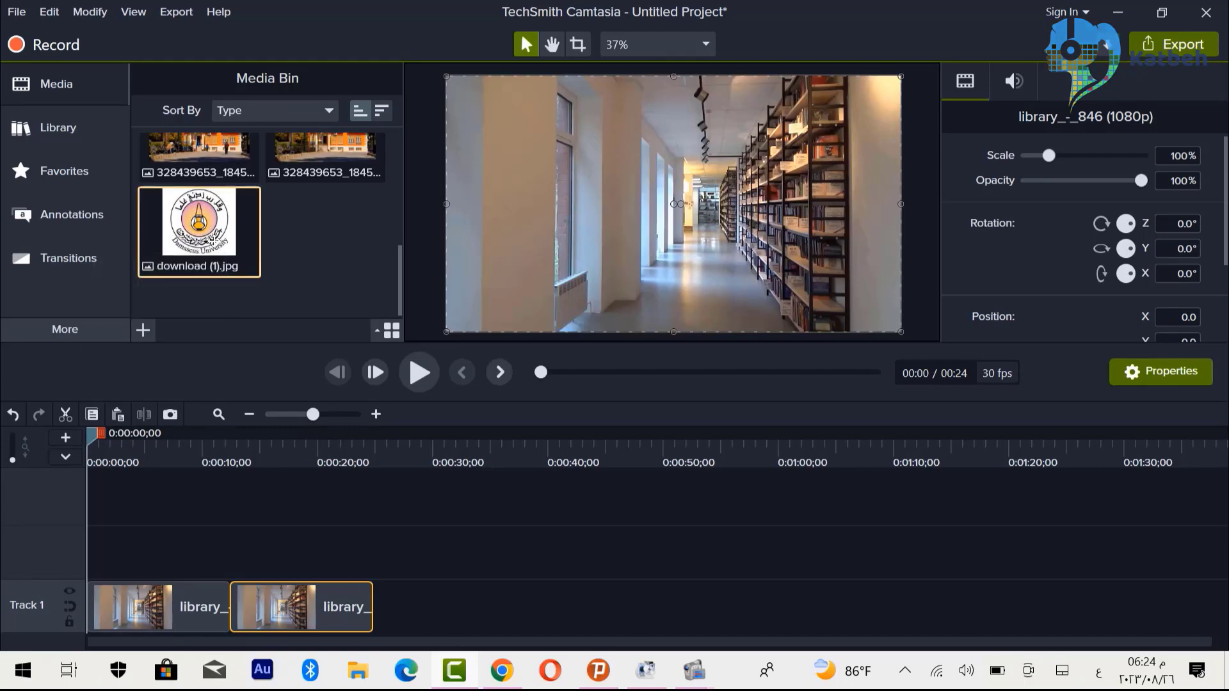
drag(214, 238, 860, 121)
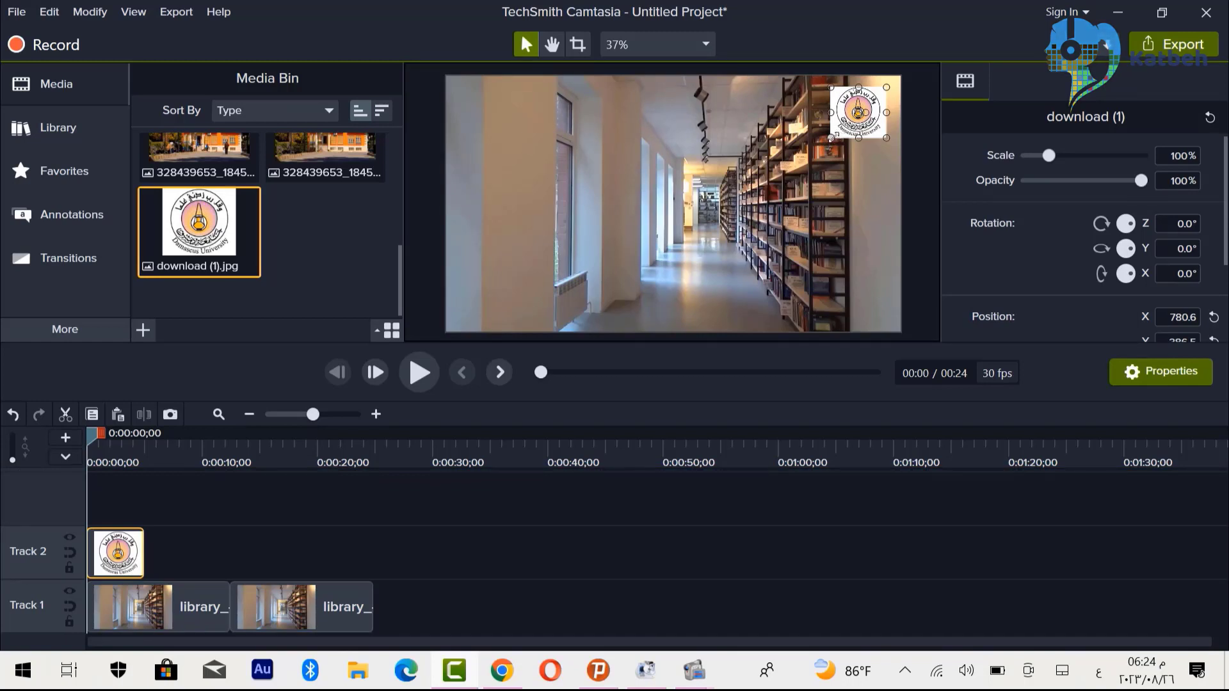
mouse_move(832, 136)
mouse_down()
mouse_move(806, 160)
mouse_move(841, 129)
mouse_up()
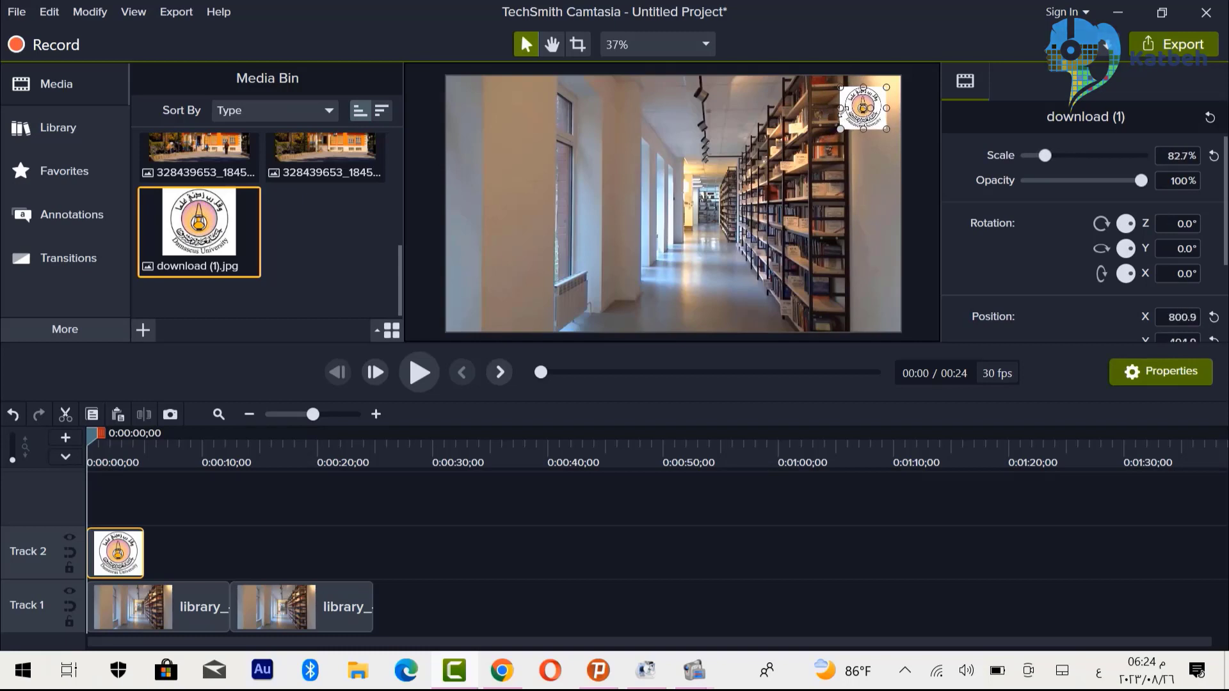
click(829, 176)
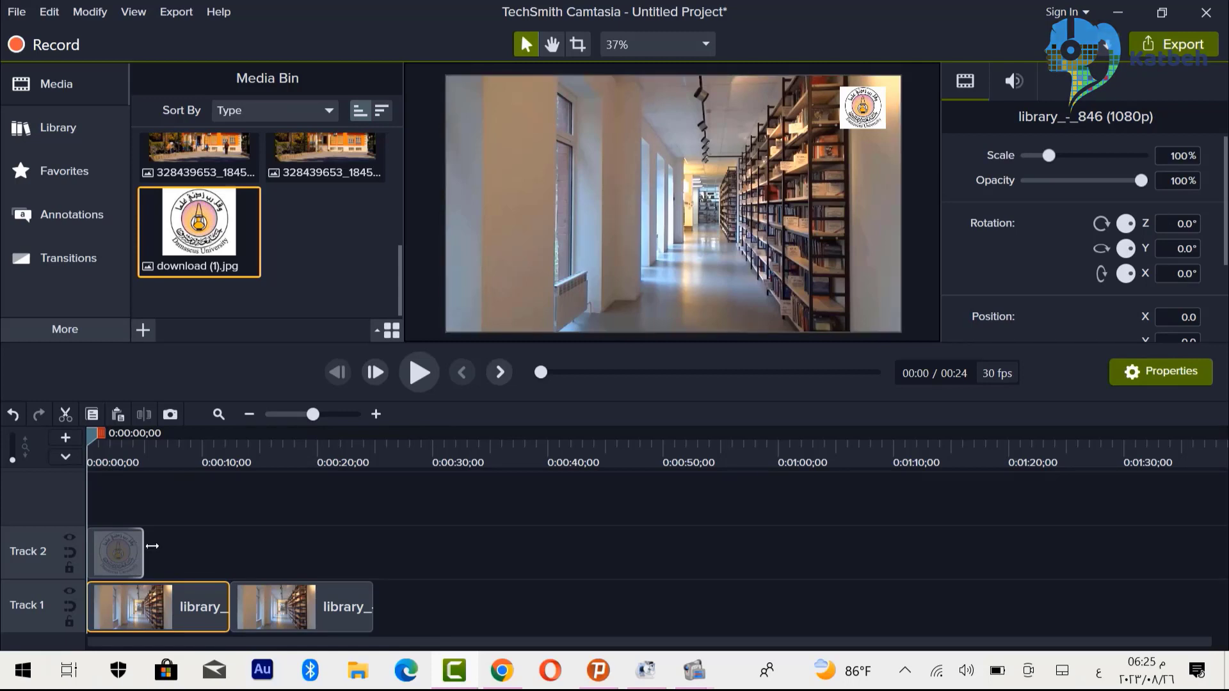
- Extend the logo clip on Track 2 to end together with the second library clip
drag(141, 545, 366, 565)
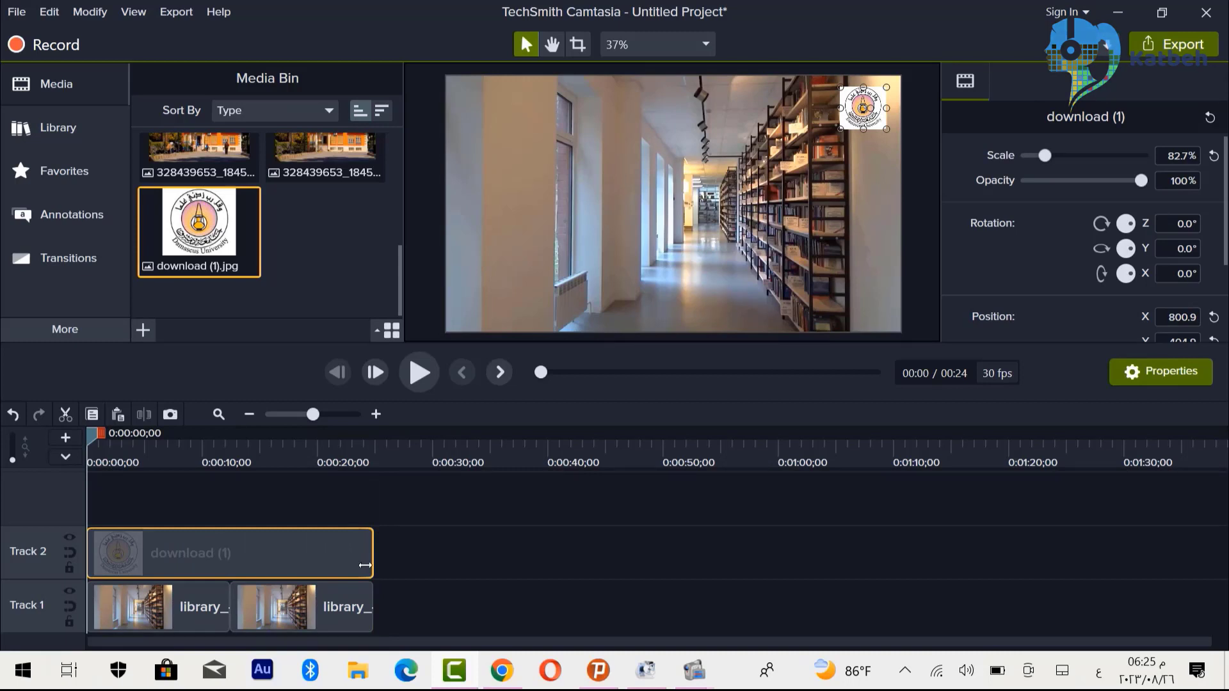
drag(365, 565, 365, 565)
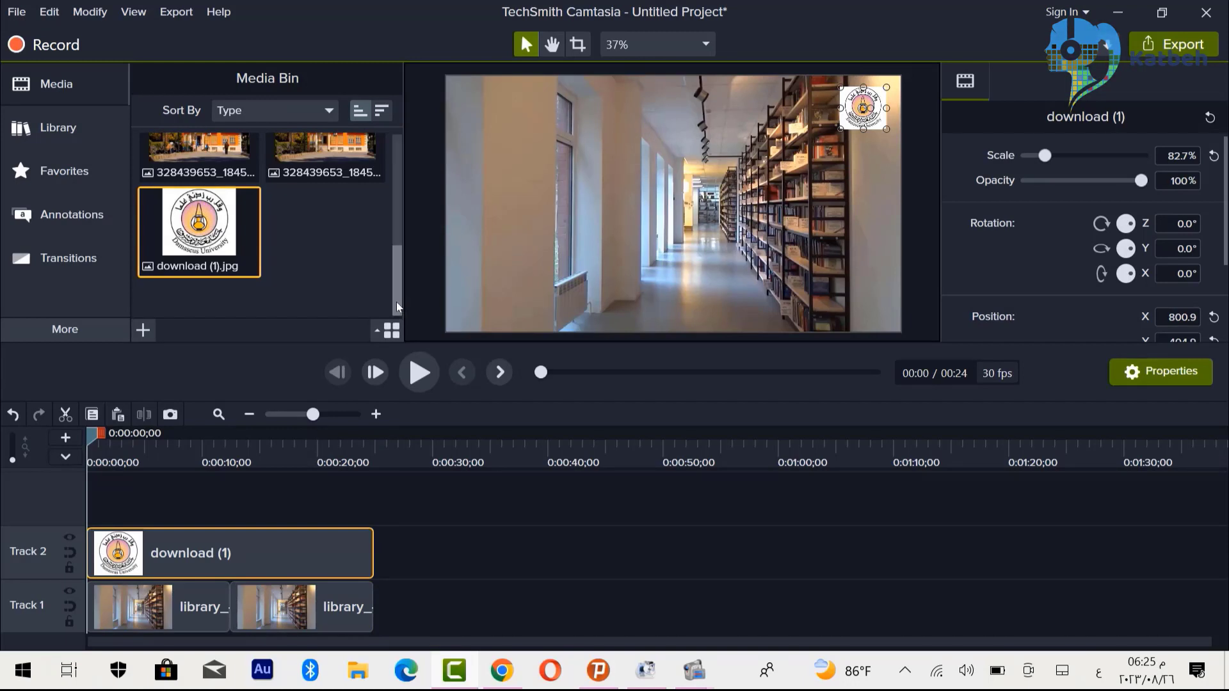
drag(397, 301, 396, 200)
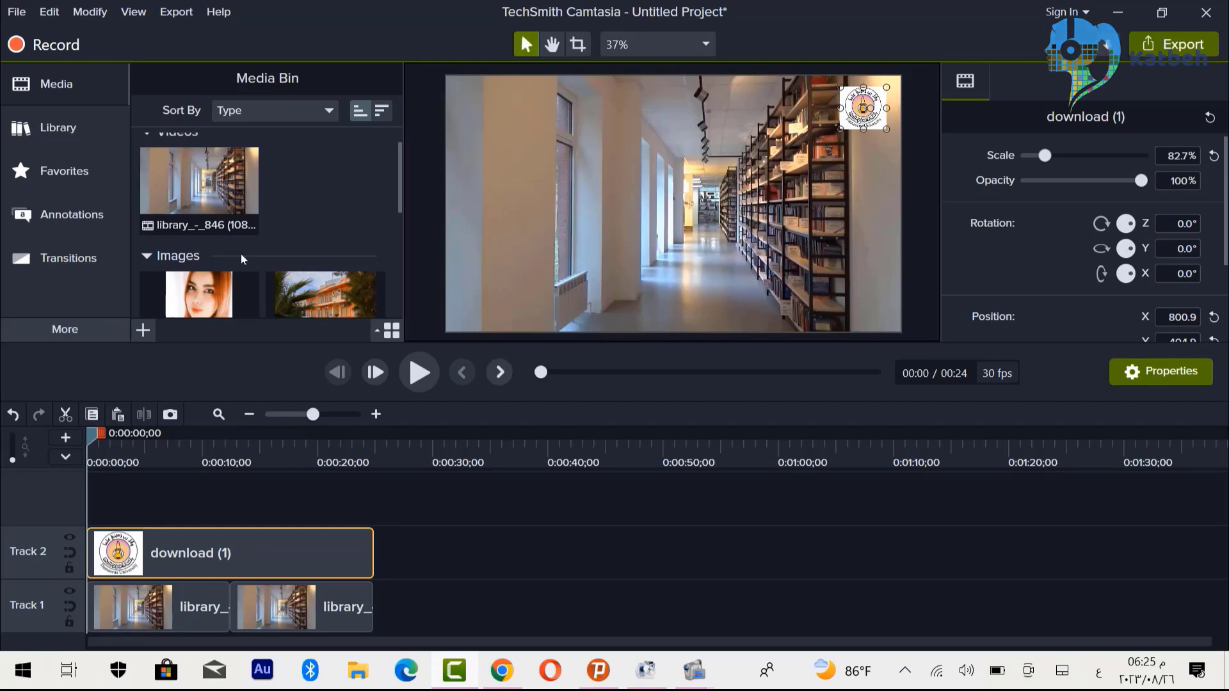
- Add a text-only Basic callout near the middle of the frame reading "المعهد العالي للترجمة والترجمة الفورية"
click(66, 214)
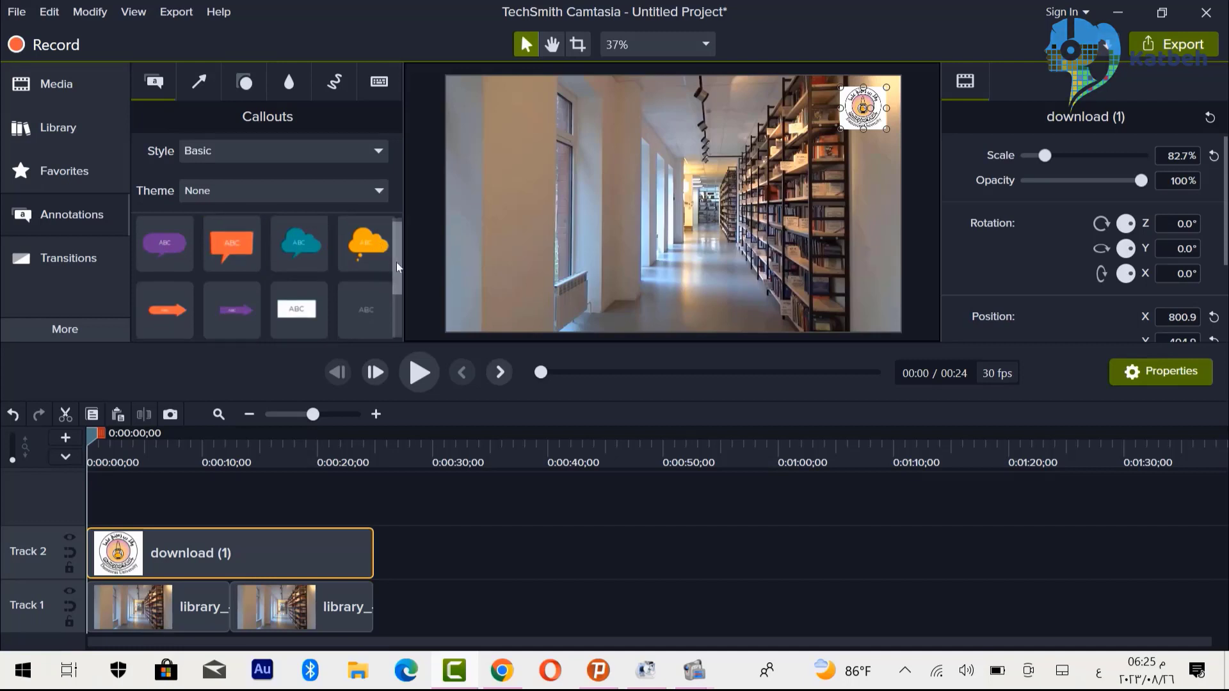
drag(396, 263, 393, 314)
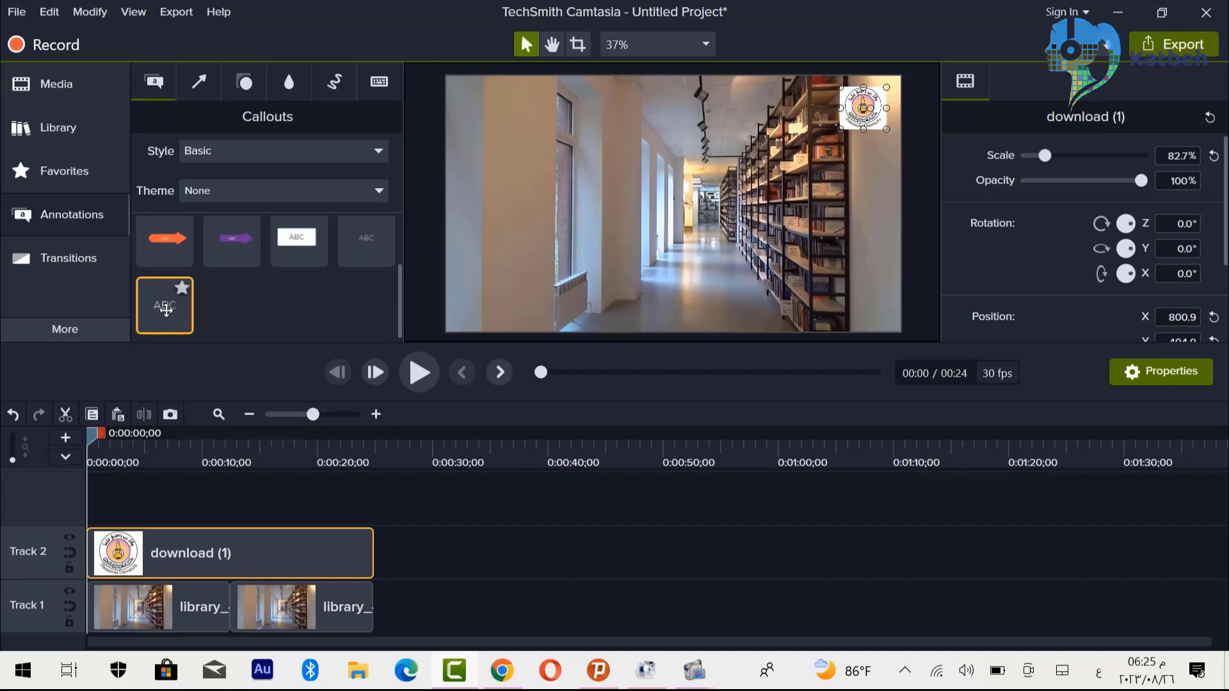
drag(166, 310, 675, 181)
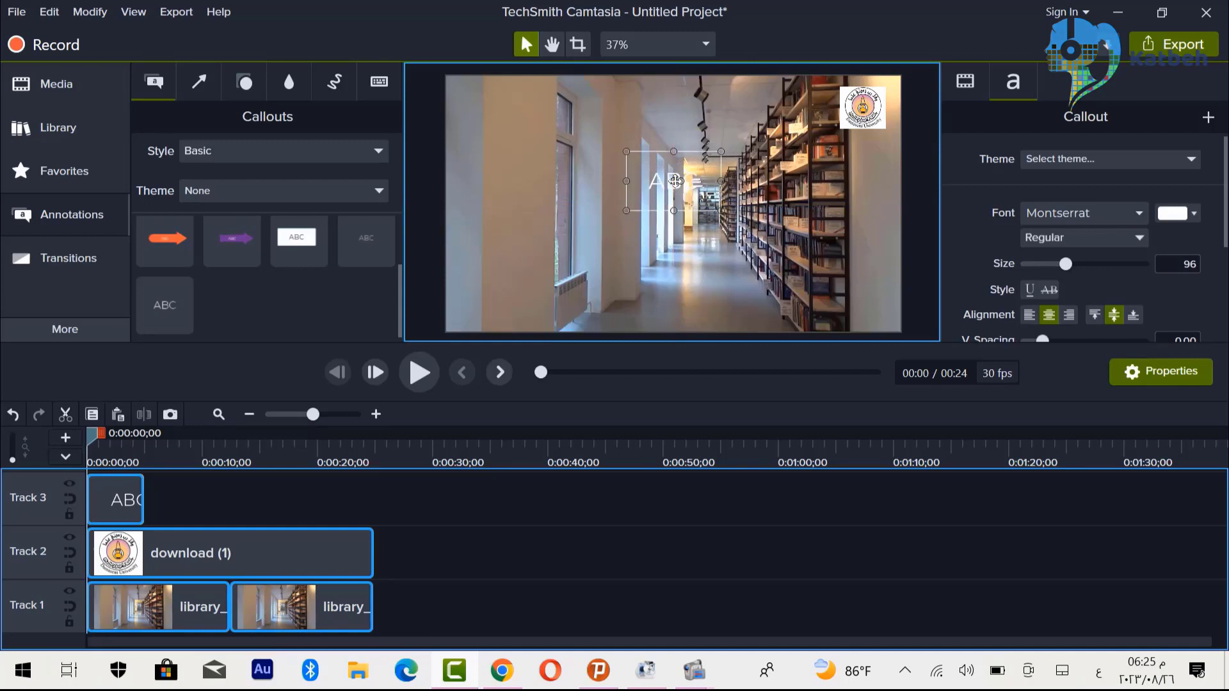
double_click(675, 181)
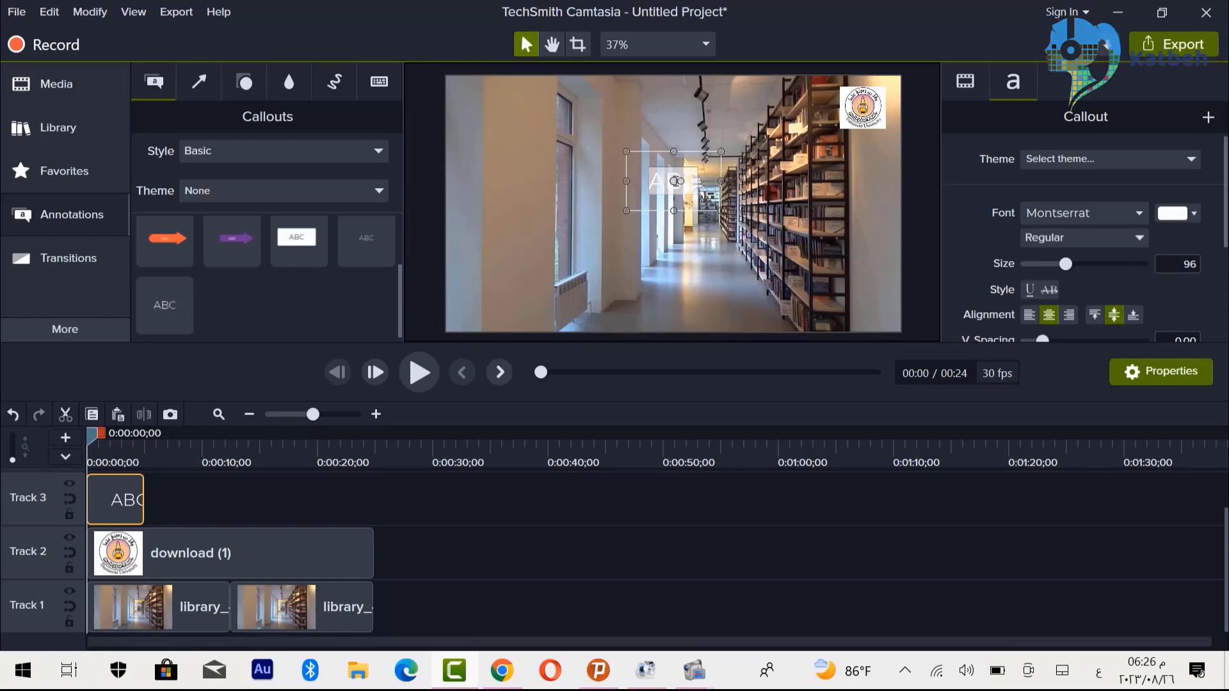
text(المعهد الع)
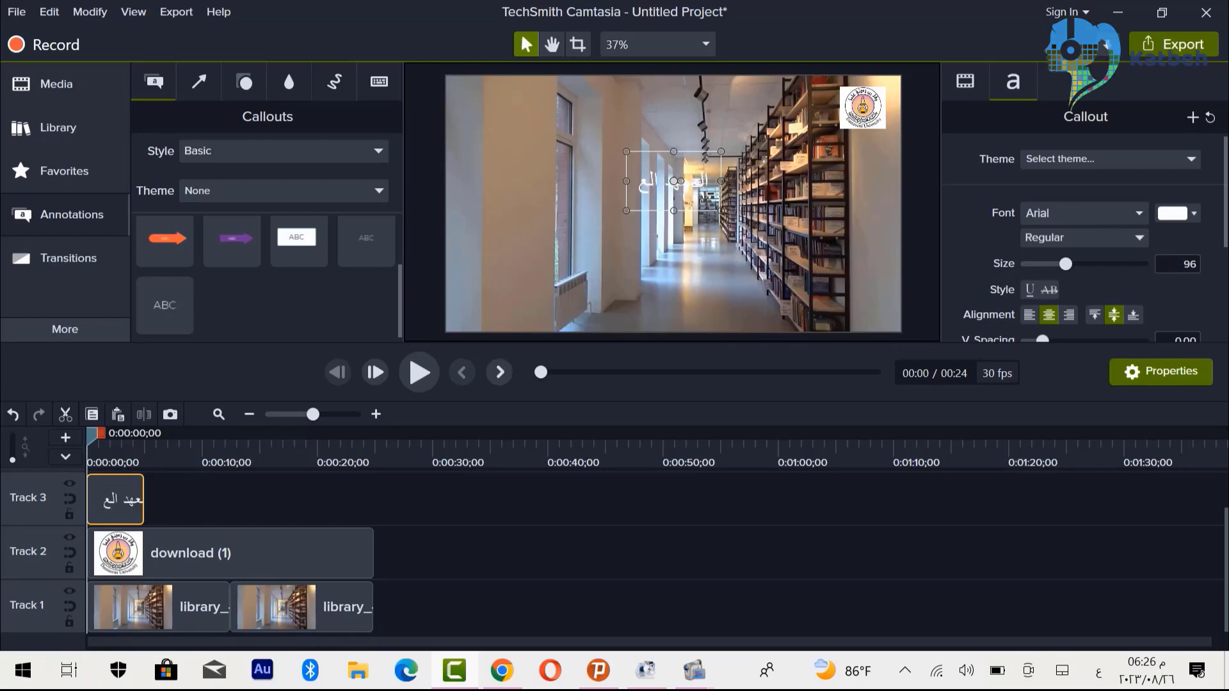
text(الي للترجمة و التر)
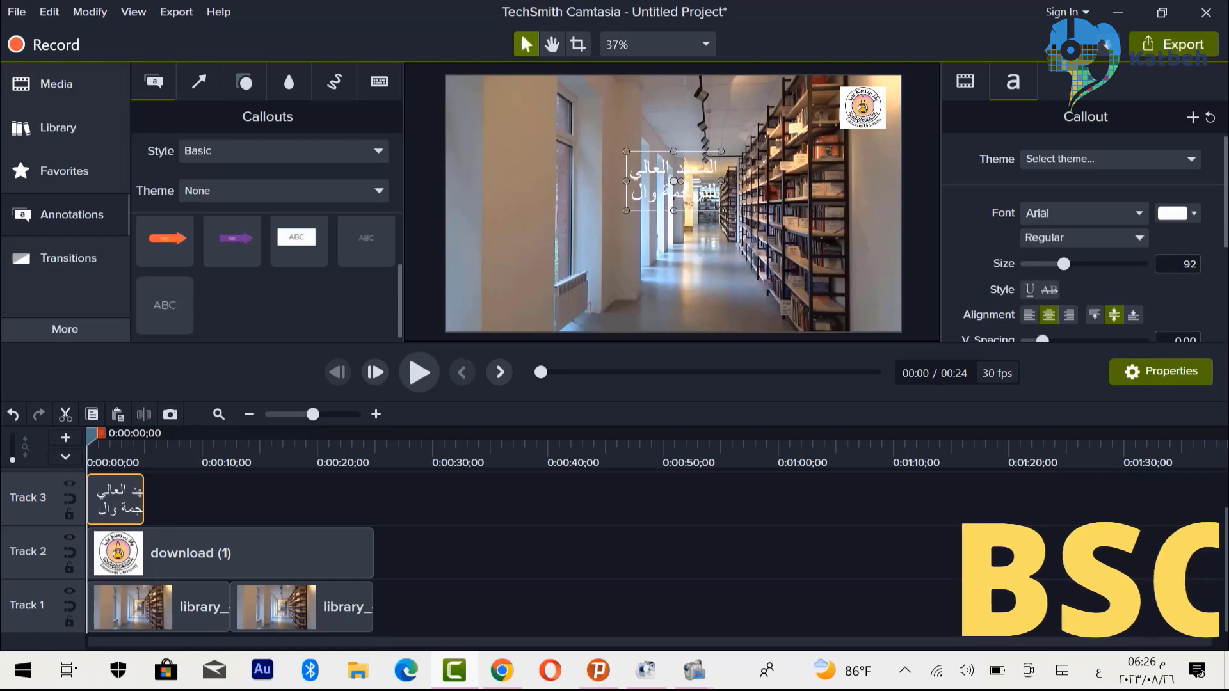
text(جمة الفو)
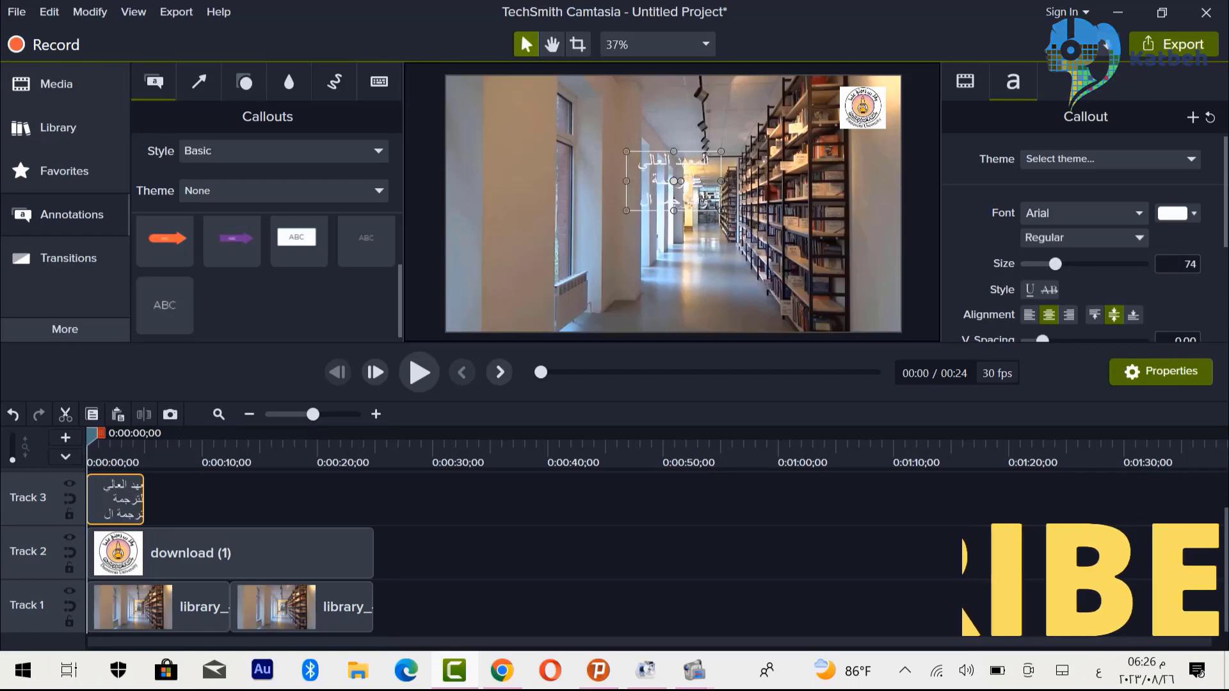
text(رية)
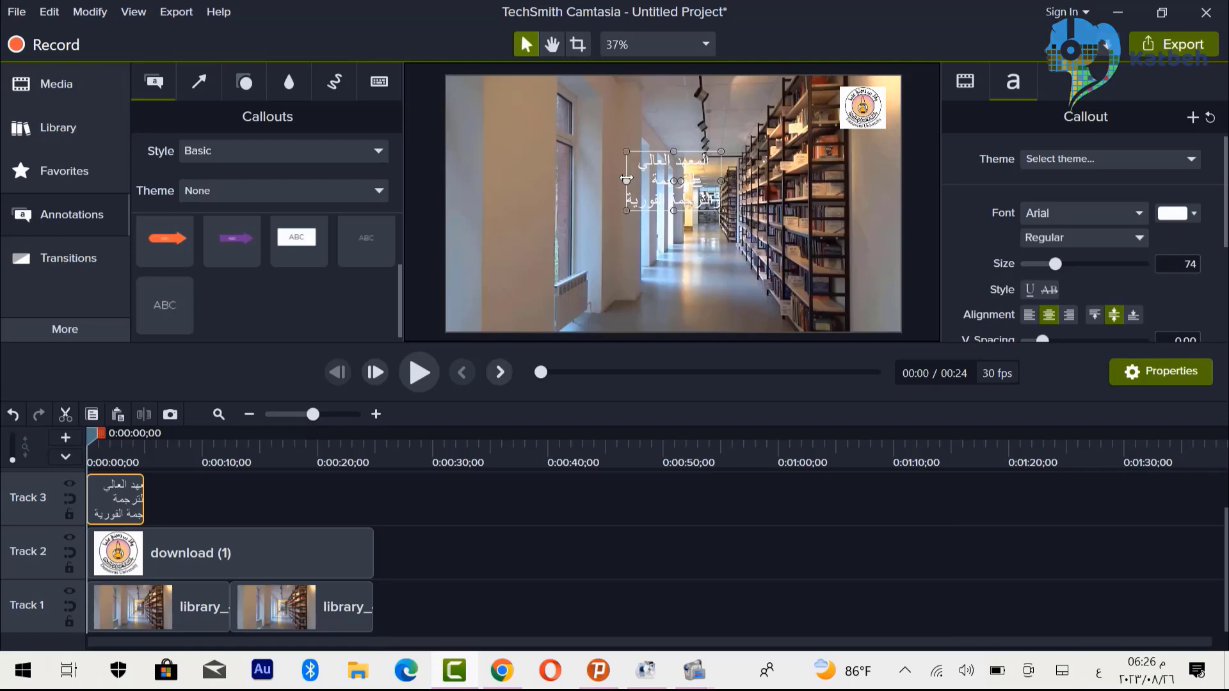
- Widen the callout's text box to nearly the full frame width so the title fits one line, and shift it slightly upward
drag(626, 180, 433, 170)
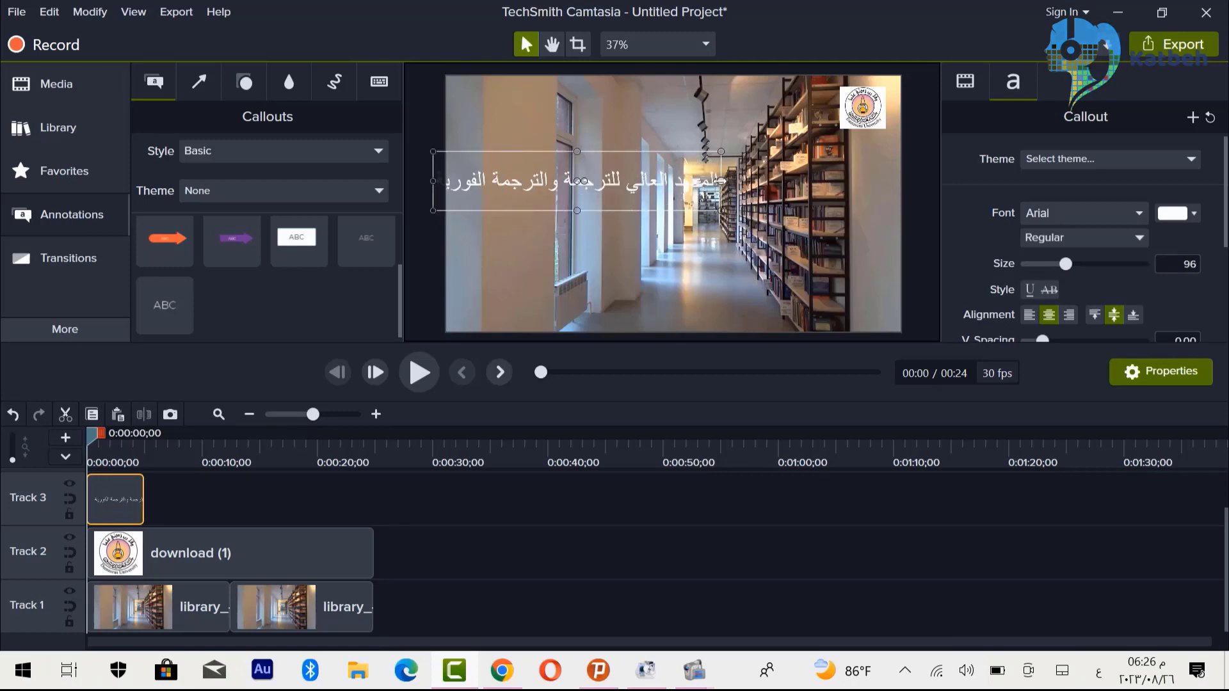
drag(721, 180, 872, 180)
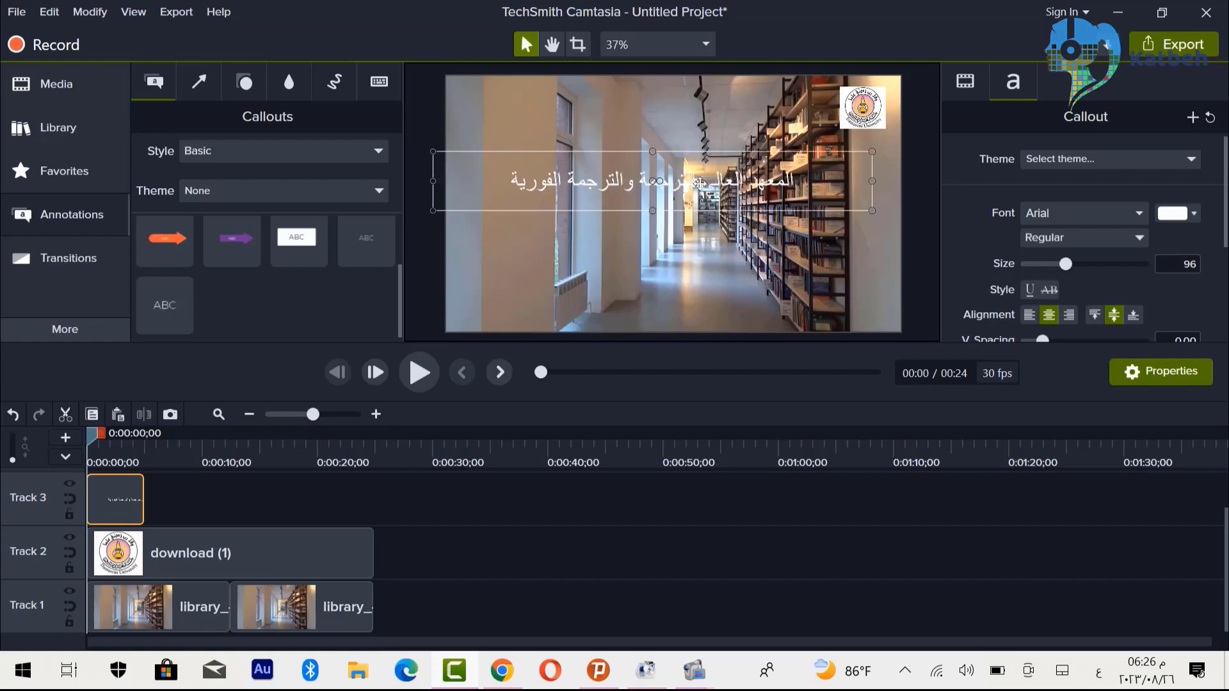
drag(701, 183, 711, 168)
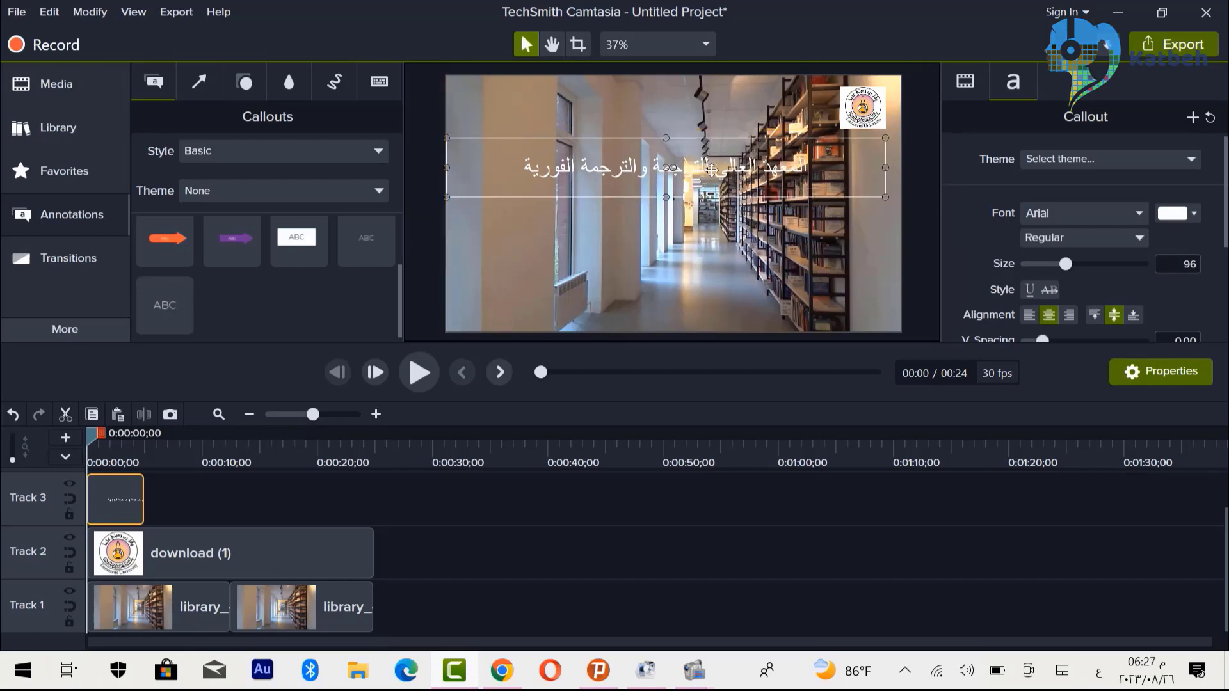
- Recolour the whole callout title blue and set its font size to 112
double_click(711, 168)
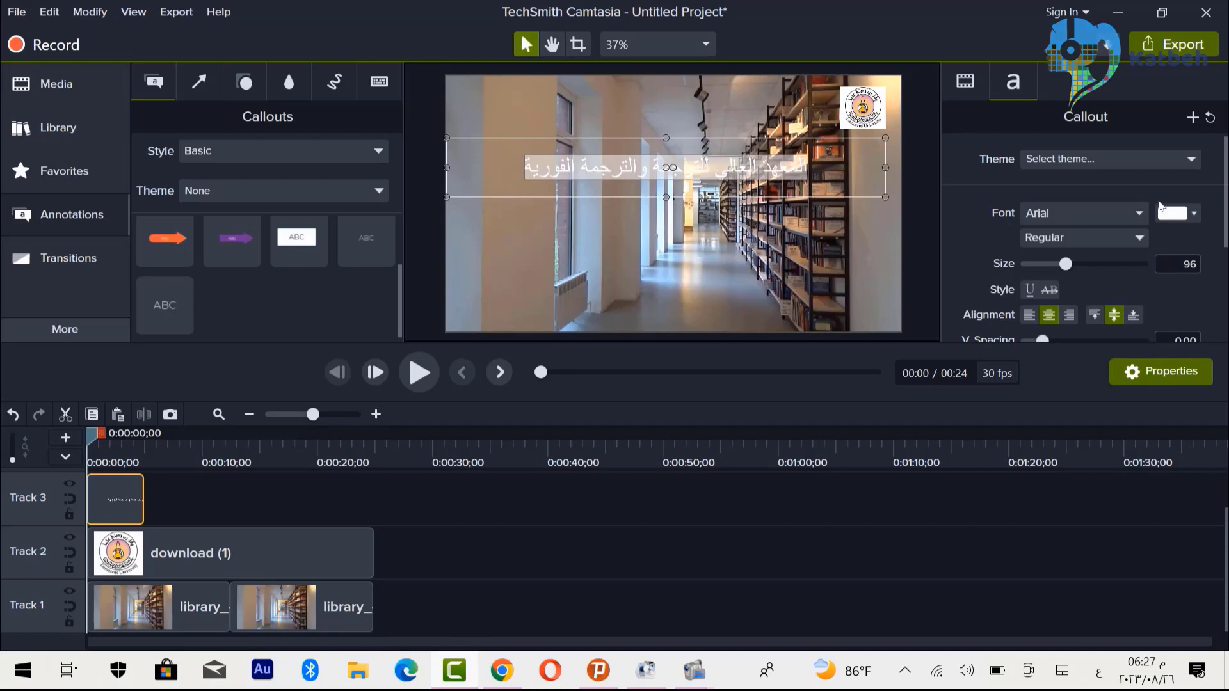
click(1195, 217)
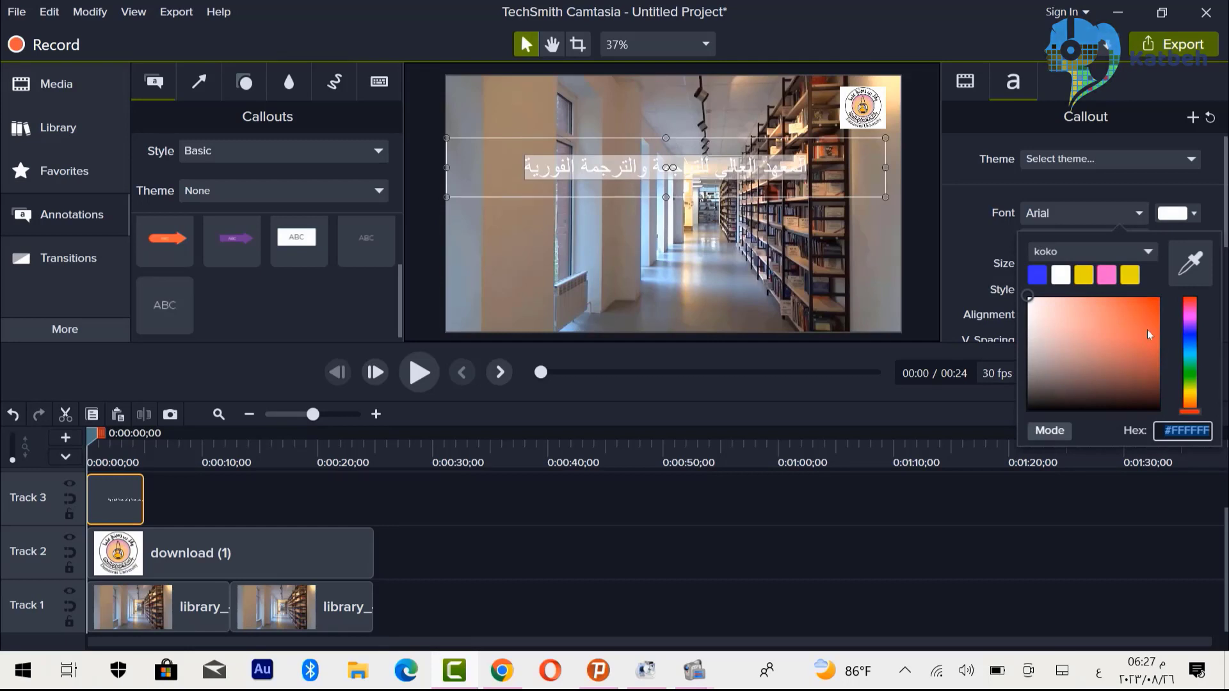
click(1037, 276)
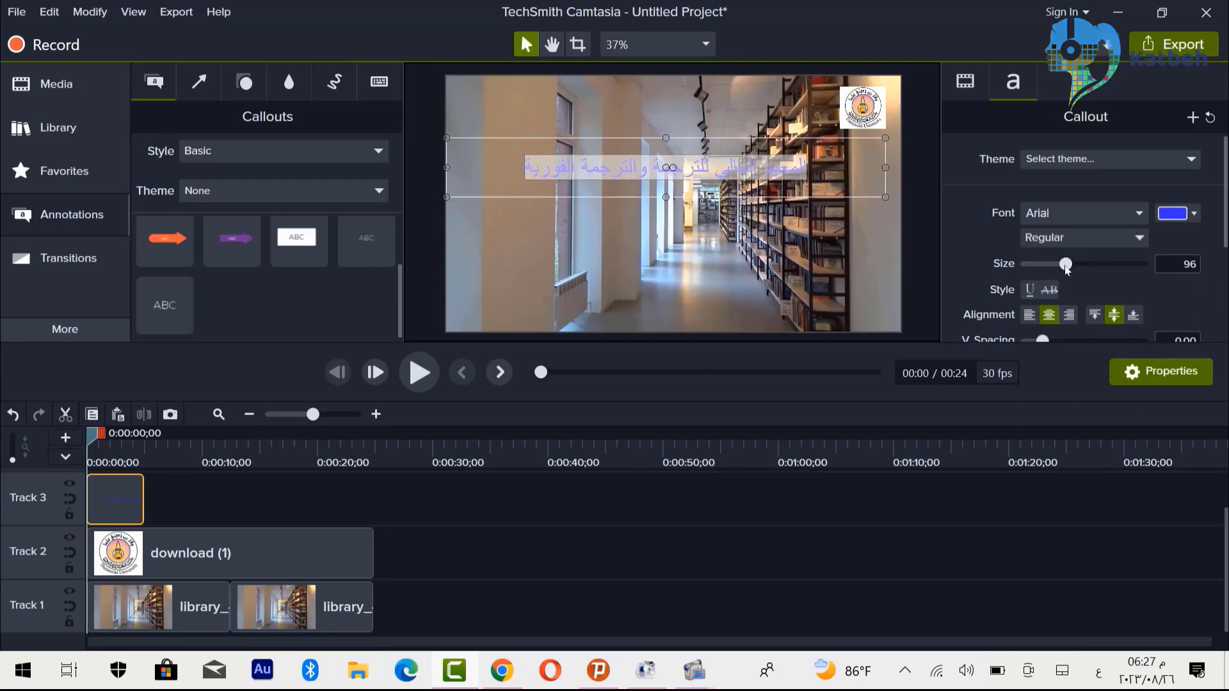
mouse_move(1065, 267)
mouse_down()
mouse_move(1110, 275)
mouse_move(1075, 275)
mouse_up()
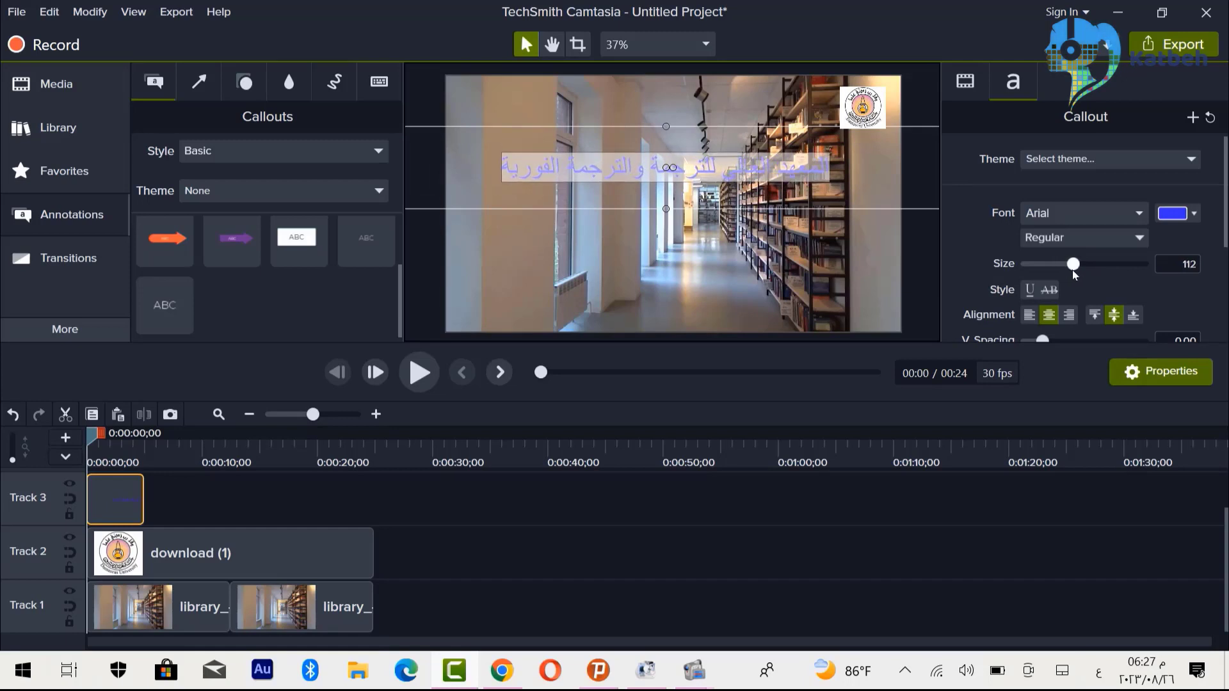
- Change the callout title's font to Akhbar MT and recolour its text light blue
click(1139, 217)
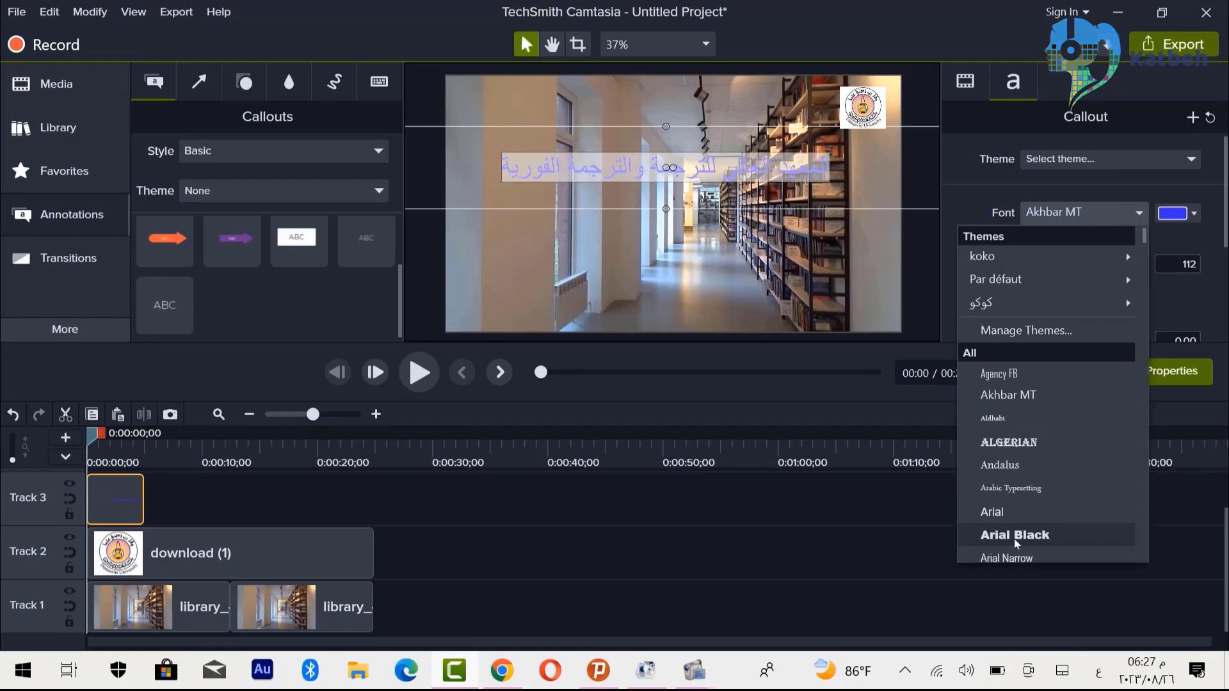
key(Escape)
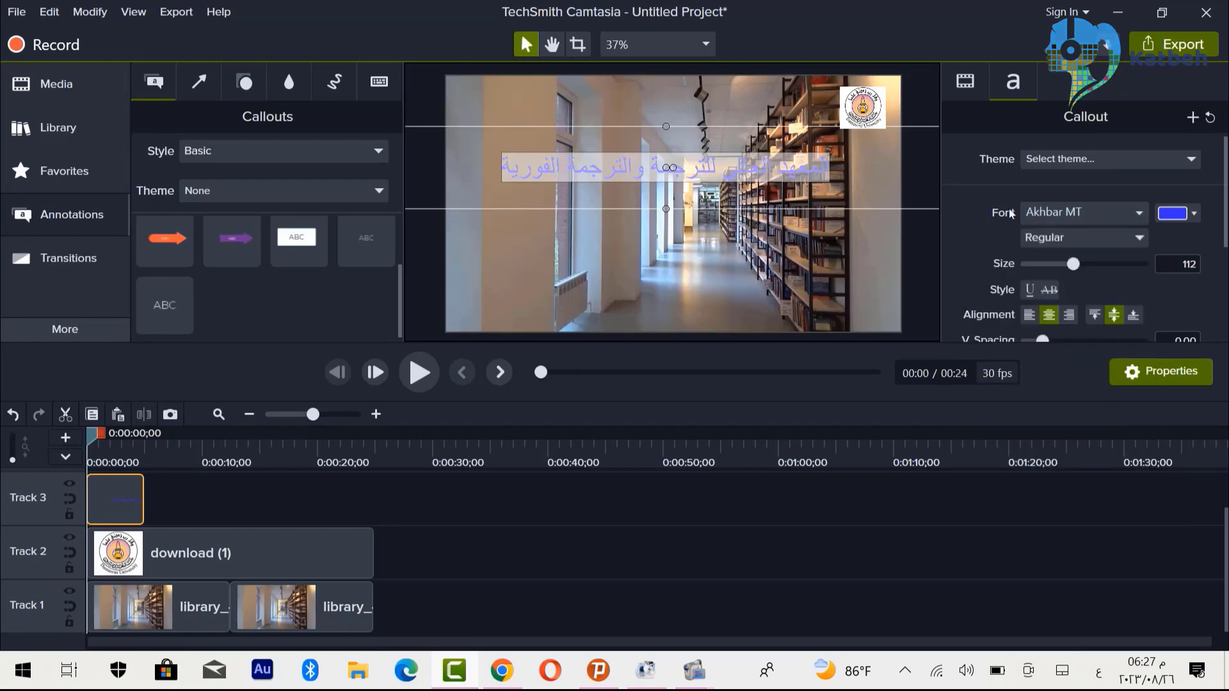
click(1195, 213)
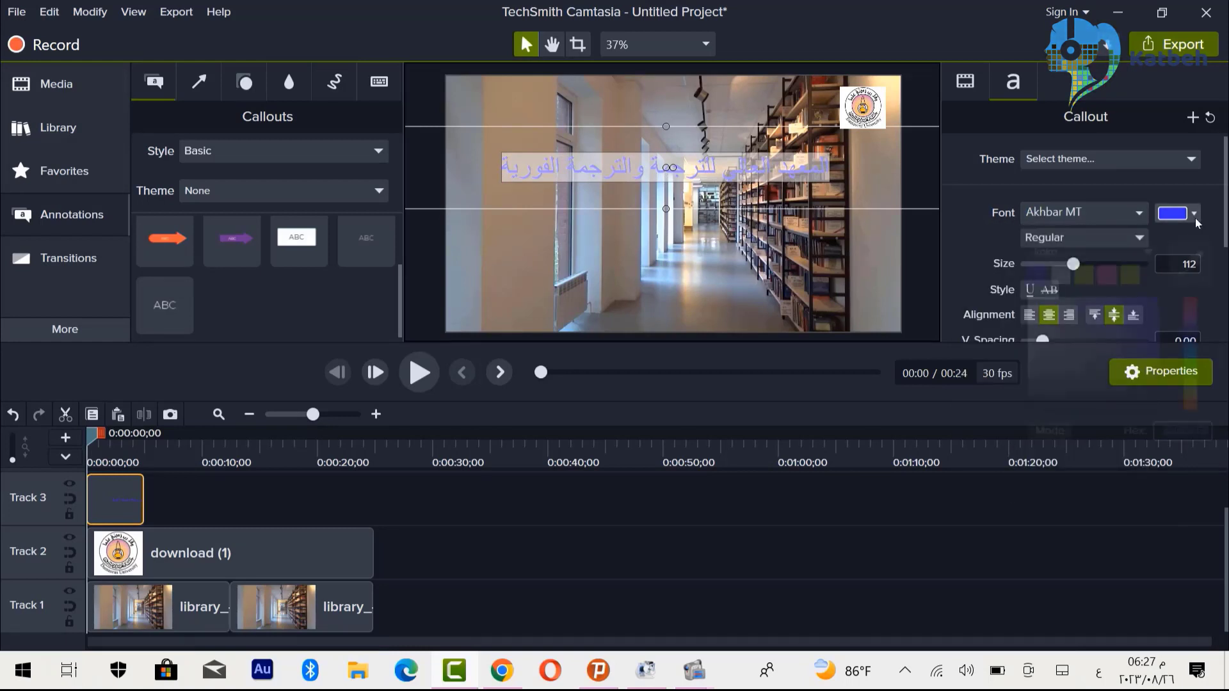
click(1189, 299)
click(734, 280)
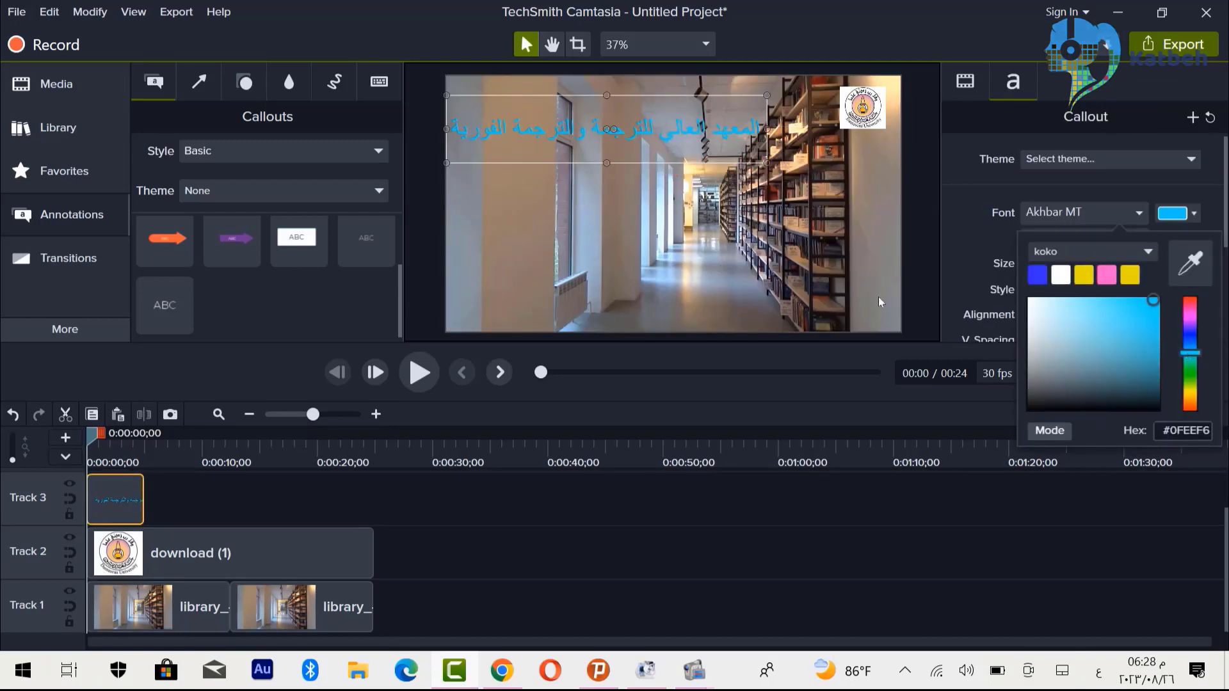
click(689, 253)
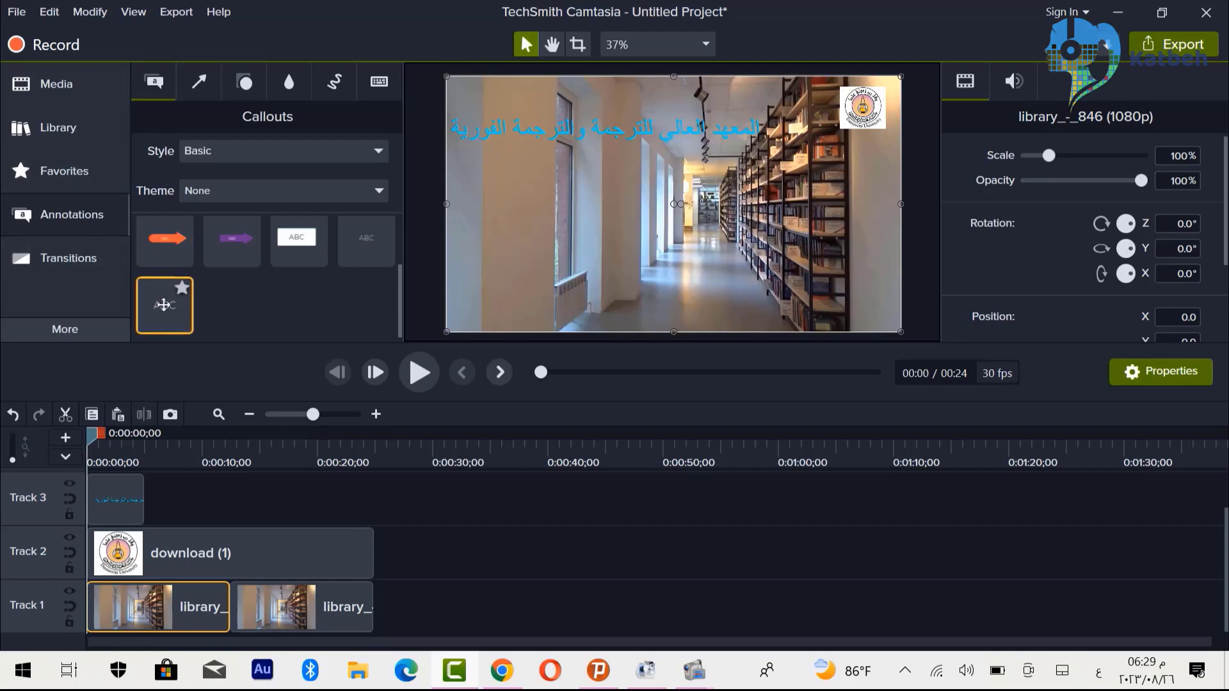
- Add a second text-only Basic callout below the title reading "قسم الترجمة السمعبصرية/ السنة 2/ مادة الدبلجة"
drag(164, 305, 614, 218)
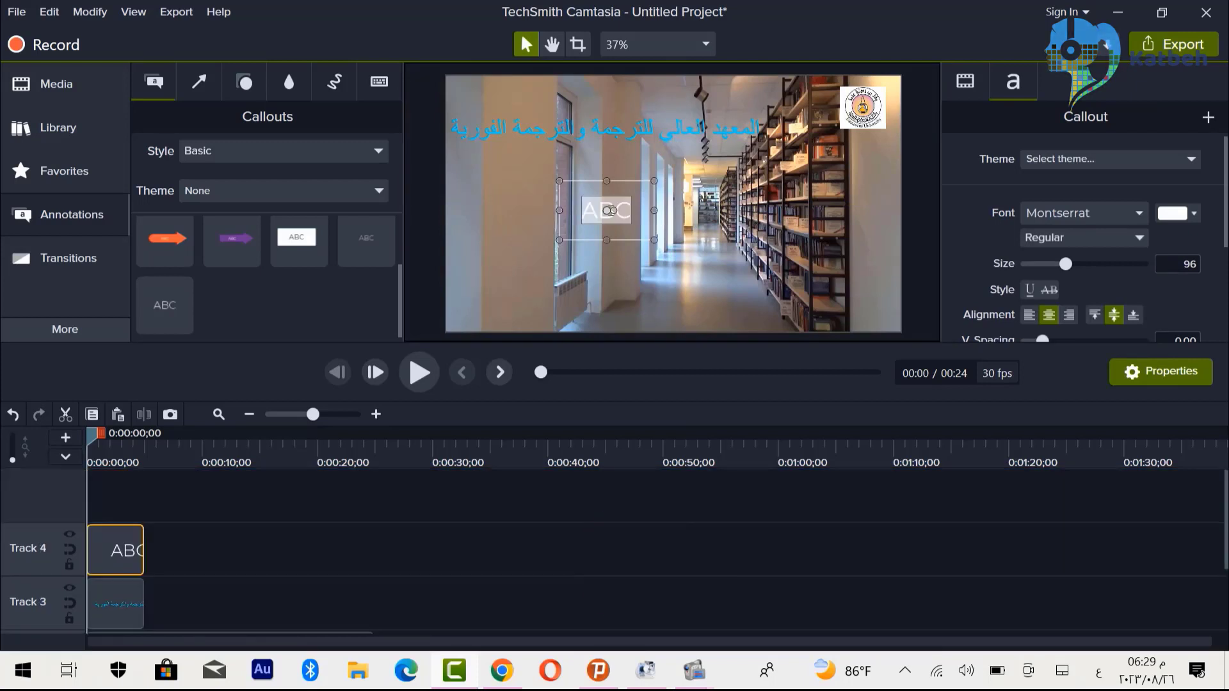
text(قسم الترجمة)
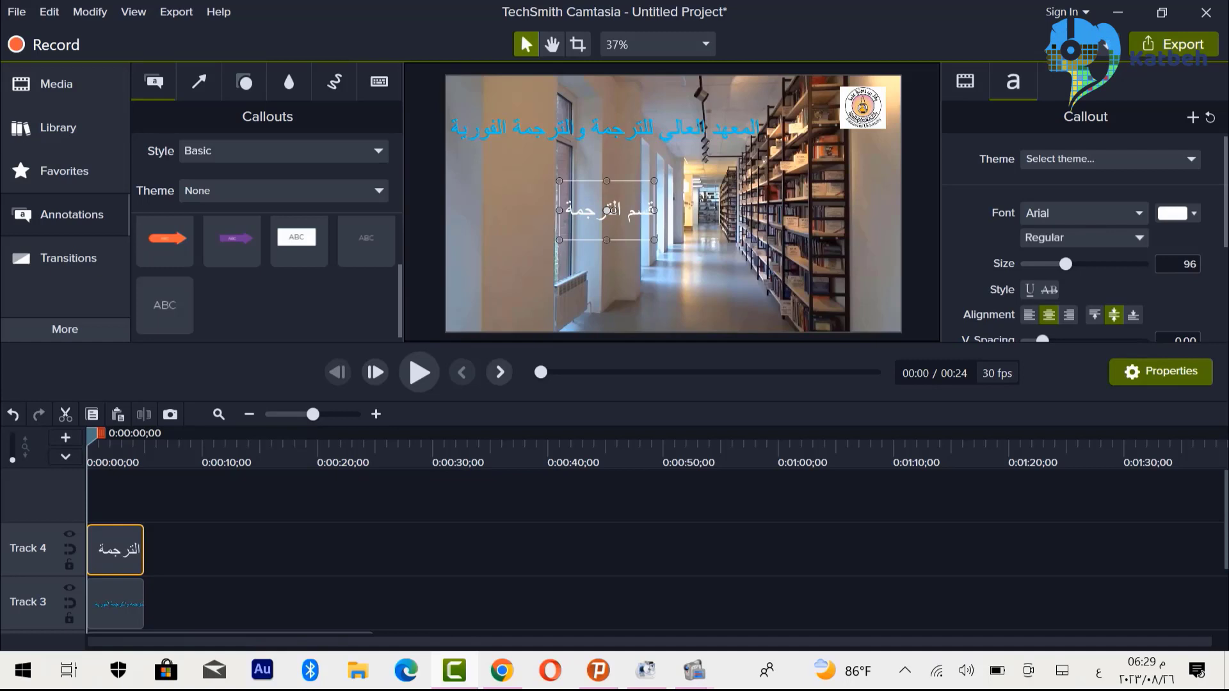
key(Return)
text(السمعبصري)
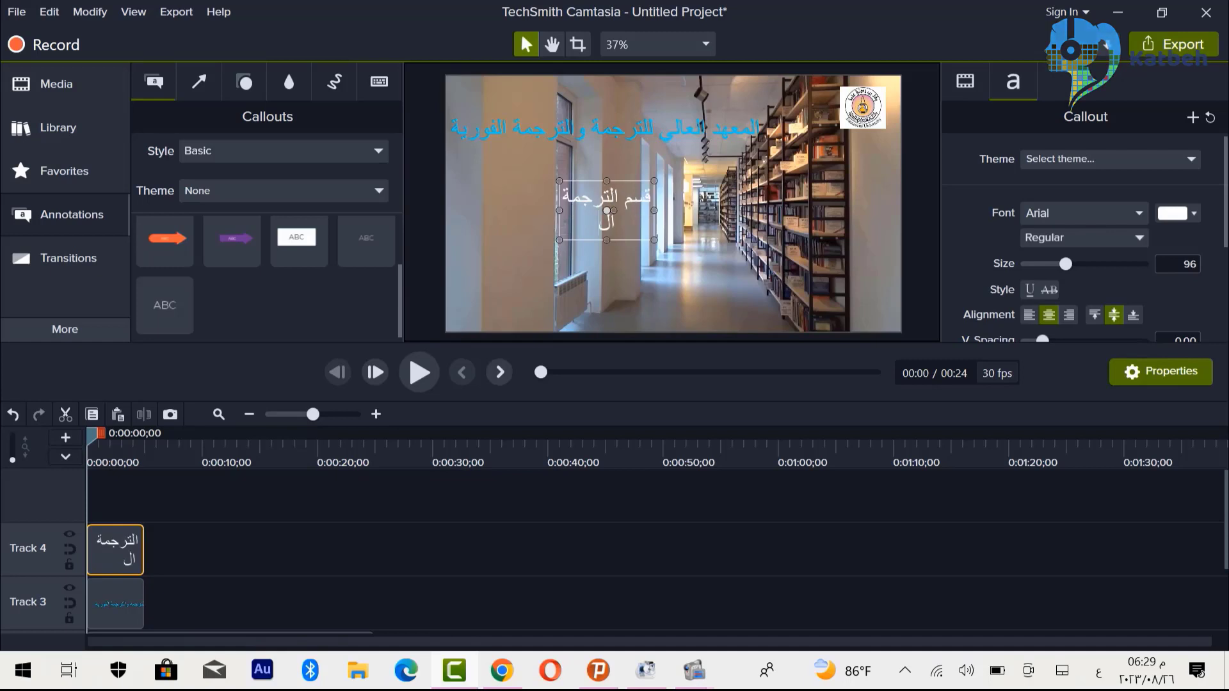
text(ة/)
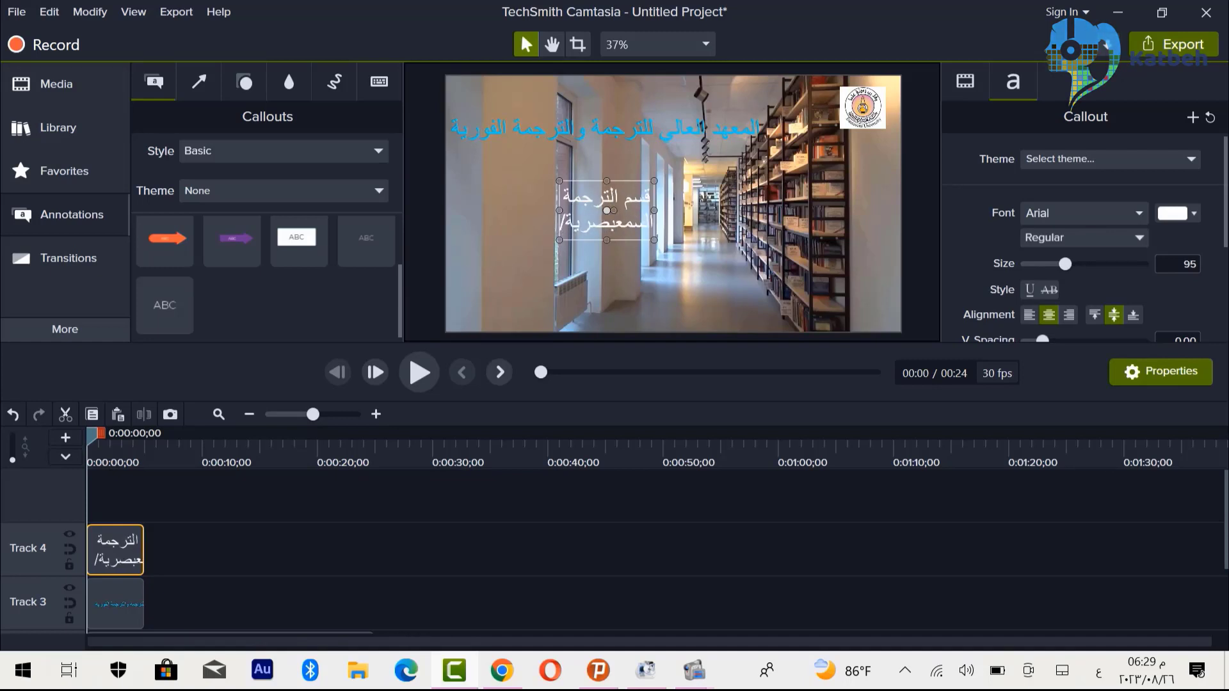
key(Return)
text(السنة)
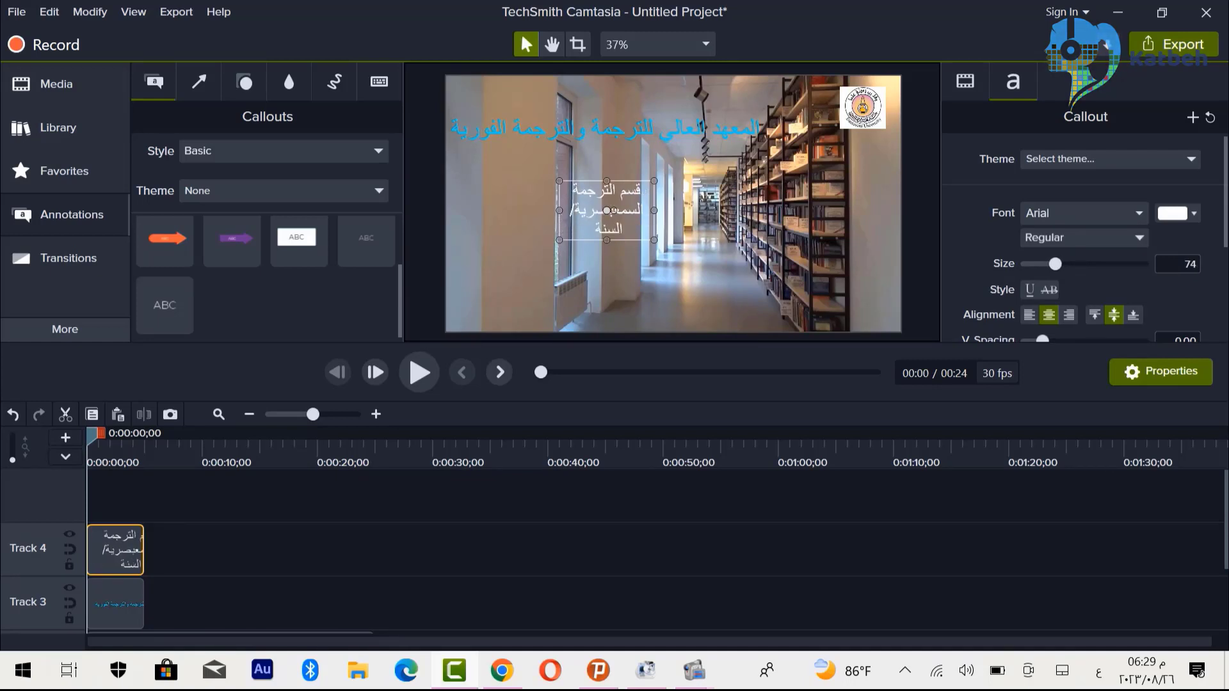
text( 2/ مادة الدبلجة)
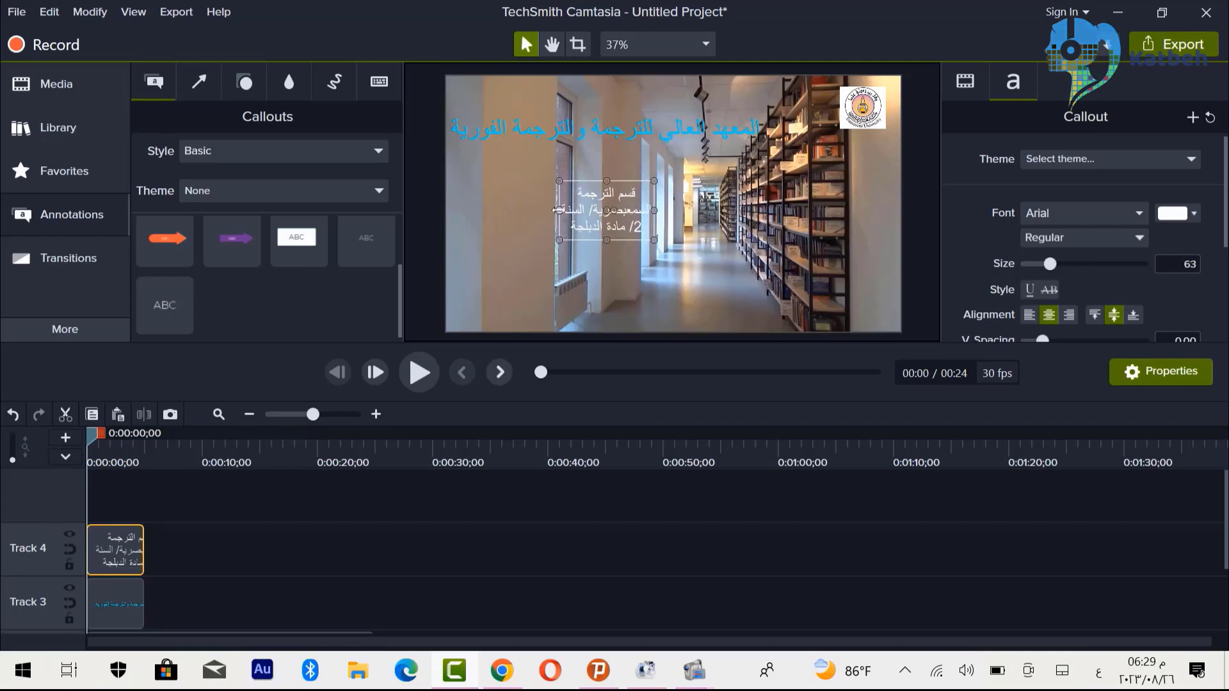
- Widen the second callout's text box to the title's width and set its font size to 105 to match the title
drag(556, 210, 449, 210)
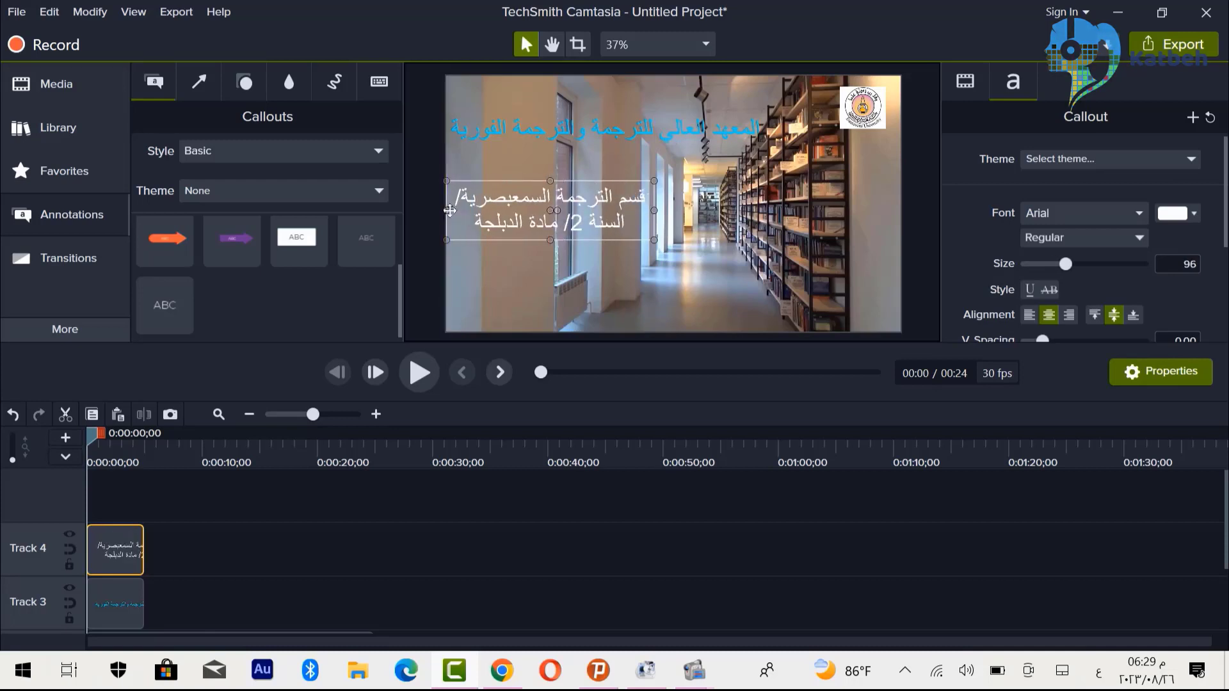
drag(654, 210, 766, 210)
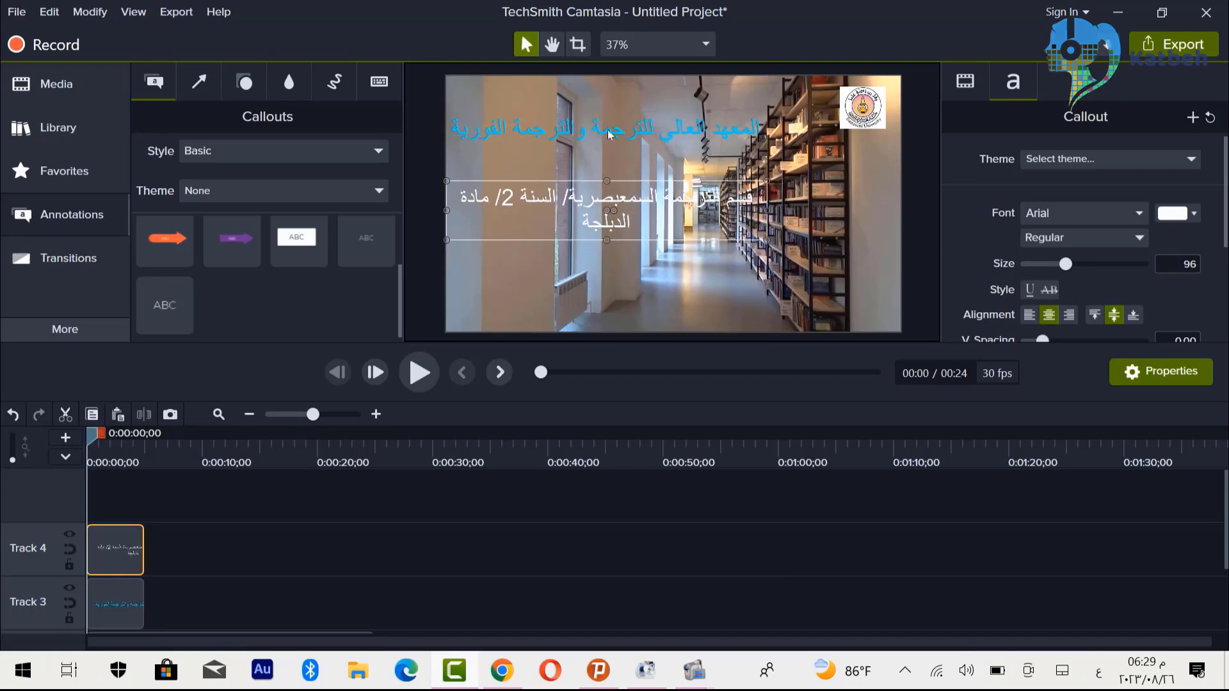
click(608, 129)
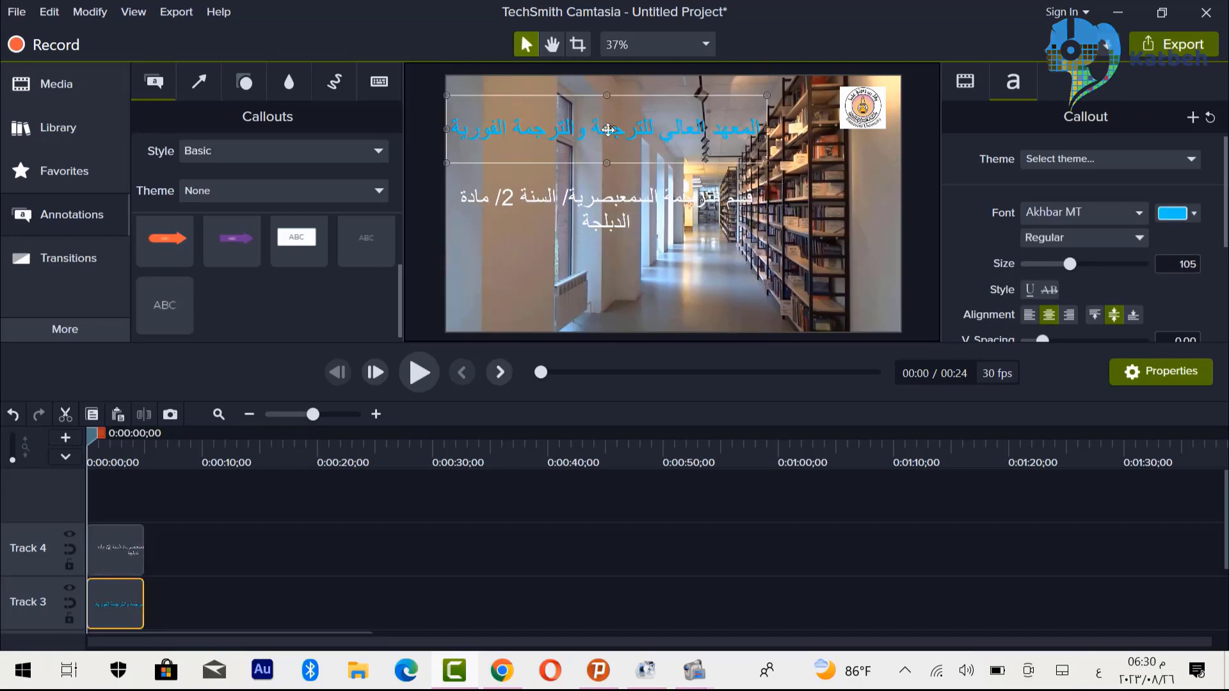
click(606, 200)
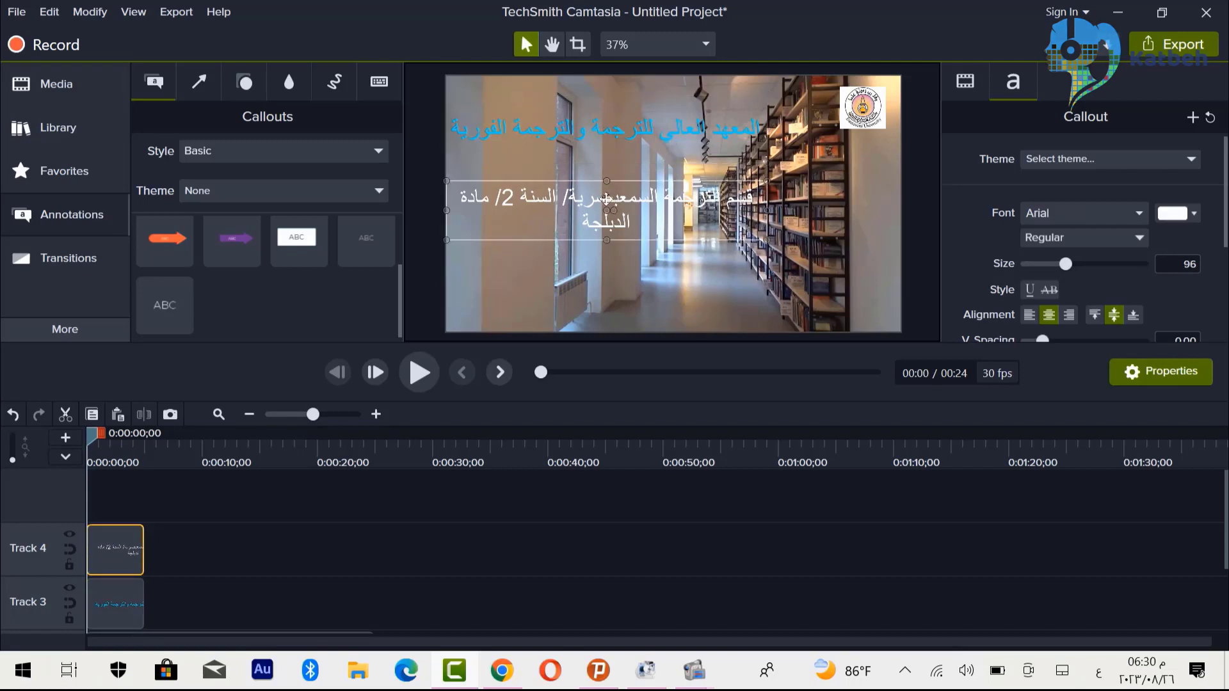
click(563, 138)
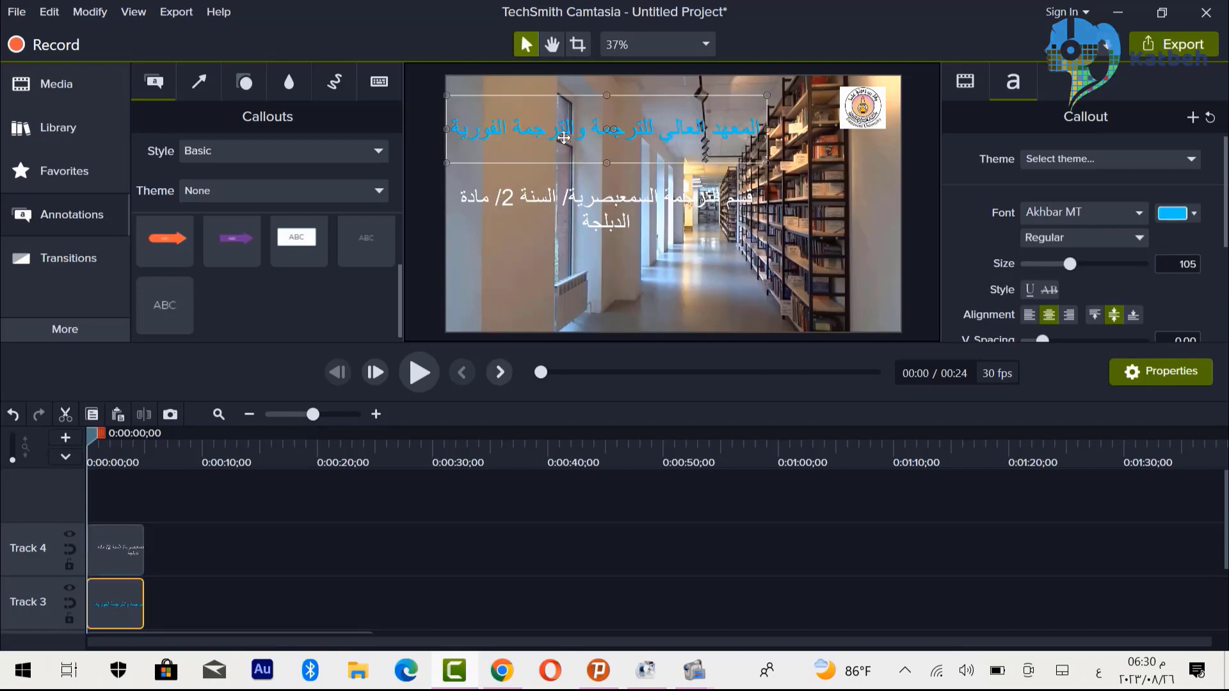
click(616, 202)
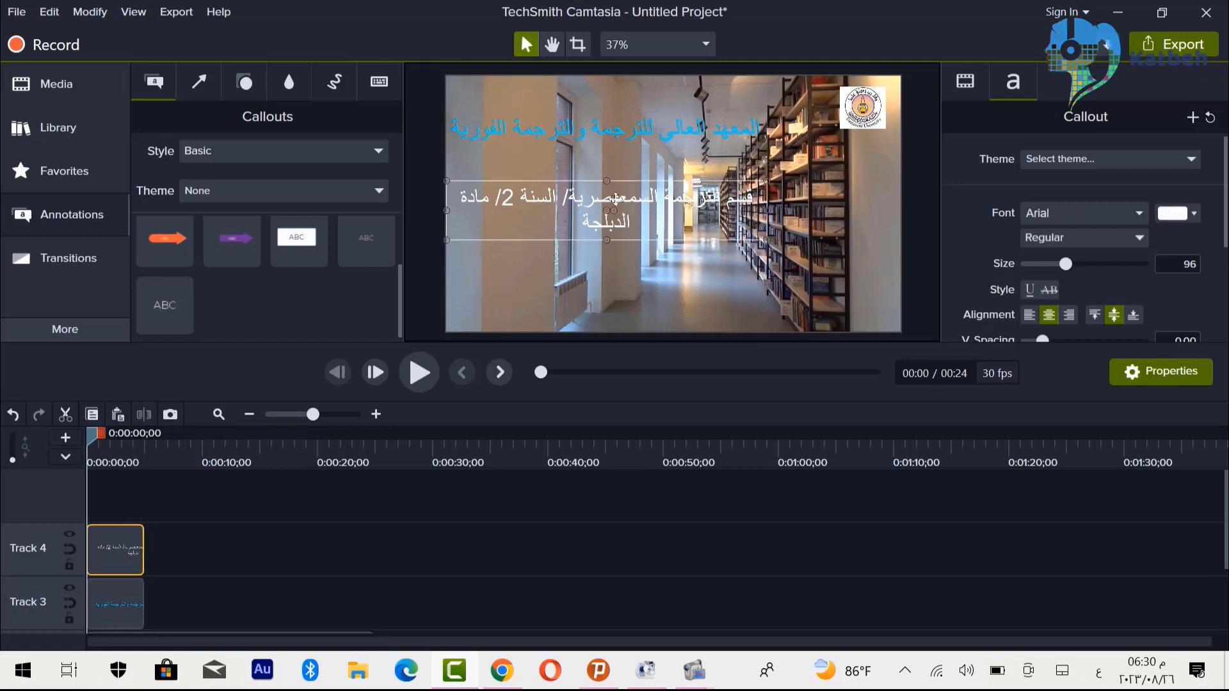
double_click(616, 202)
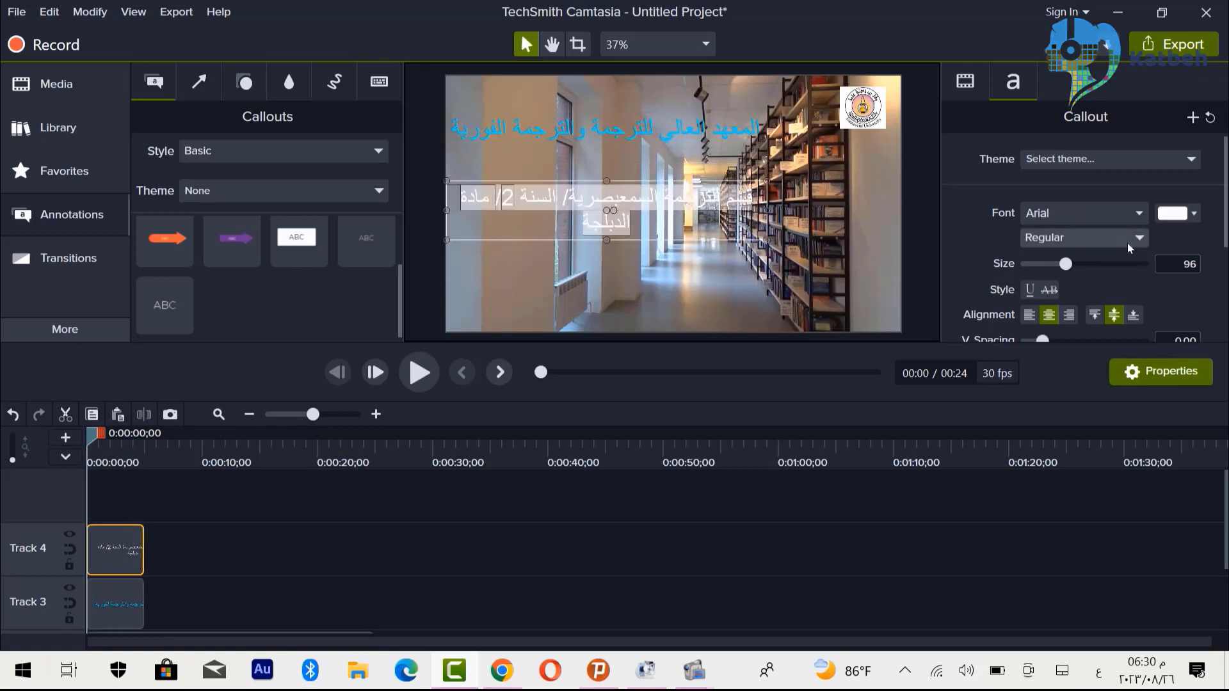
double_click(1186, 263)
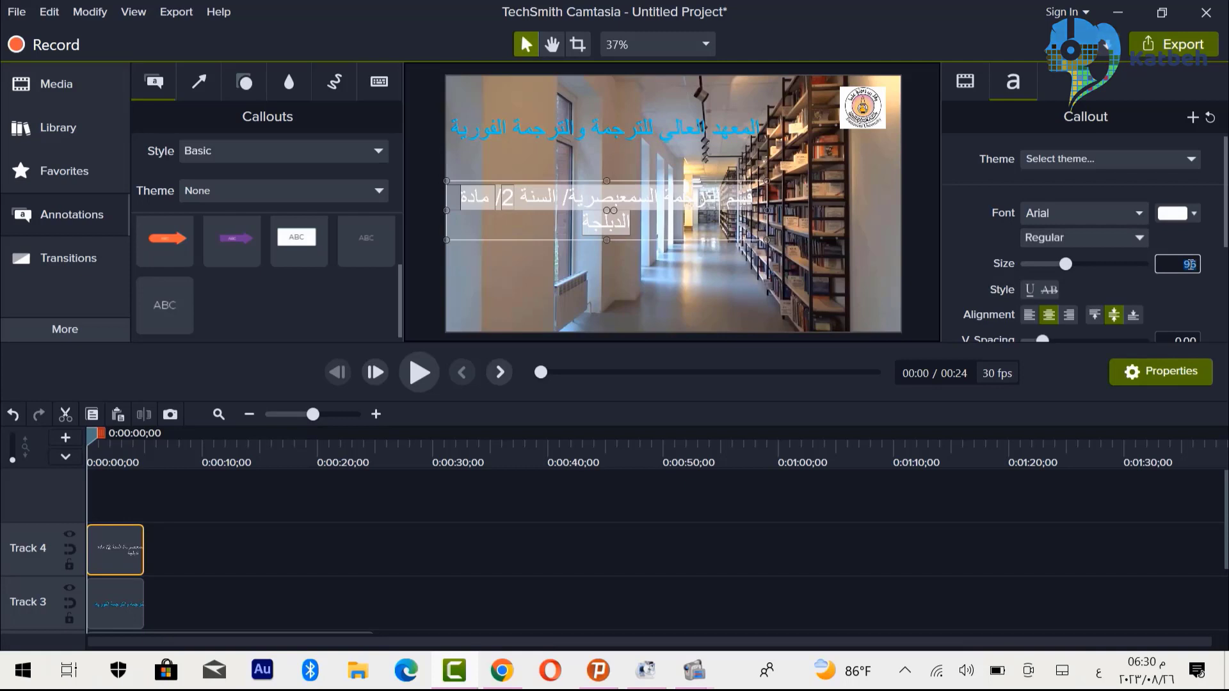
text(105)
key(Return)
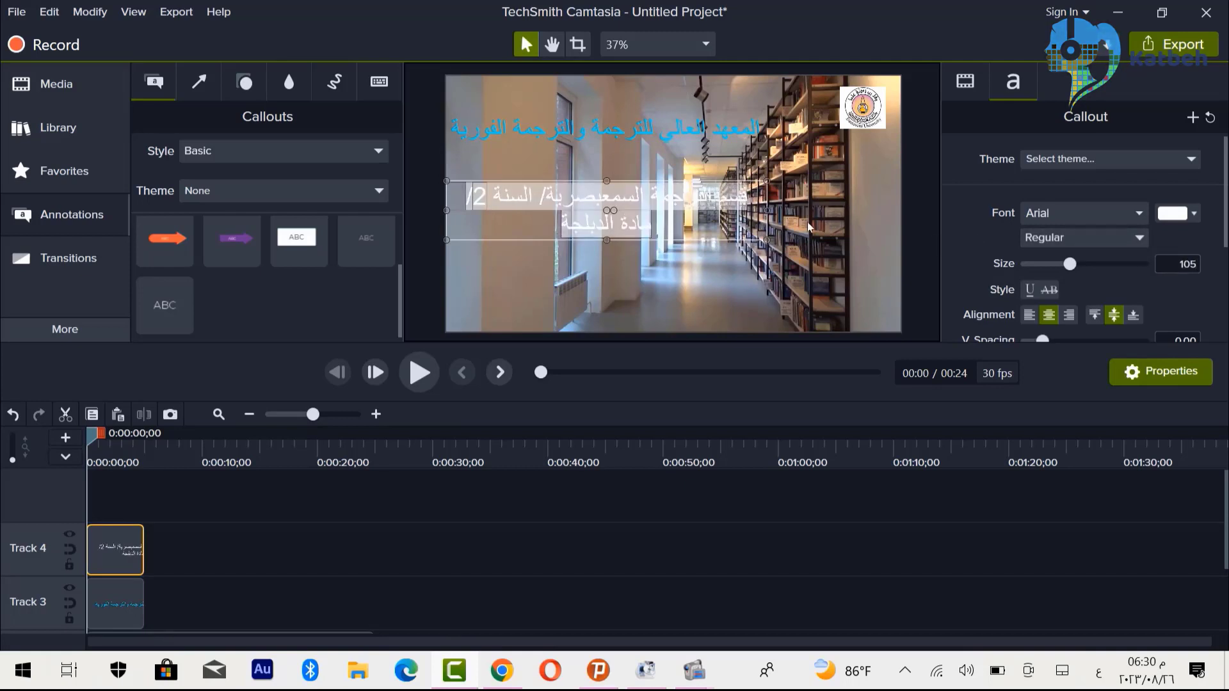
- Narrow the second callout's box so the text wraps after "السمعبصرية/", and centre it beneath the title
drag(767, 210, 652, 215)
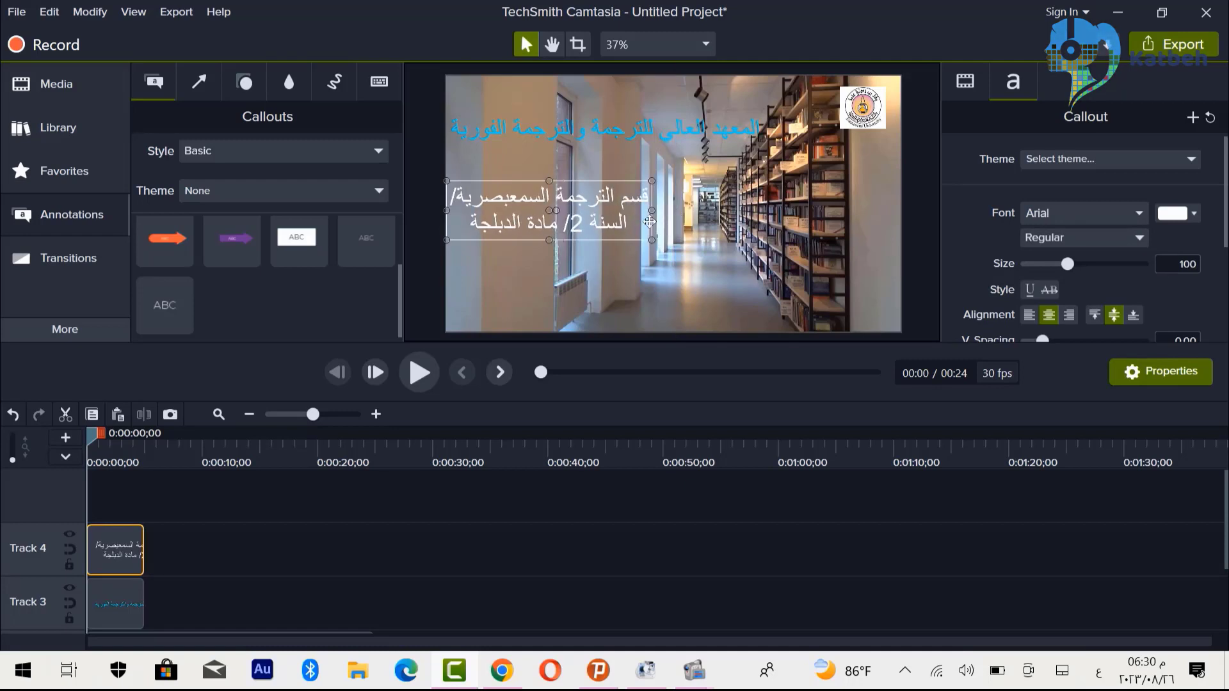
drag(508, 215, 584, 196)
- Recolour the whole text of the second callout dark blue
double_click(584, 196)
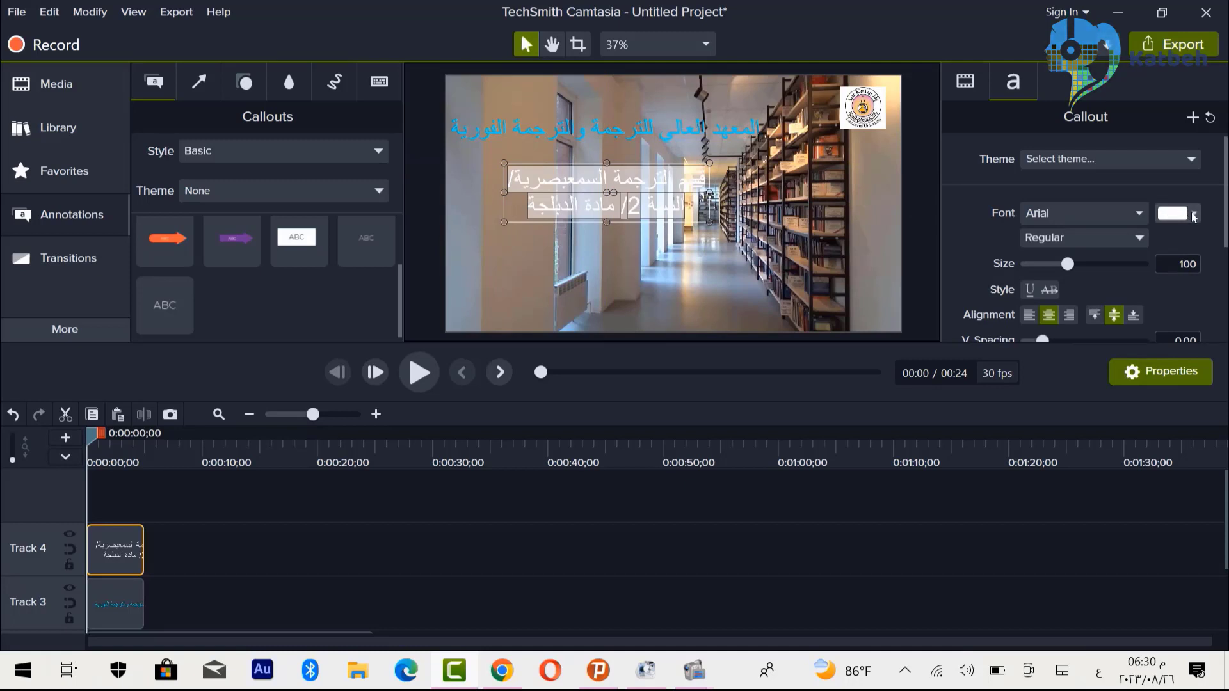
click(1193, 213)
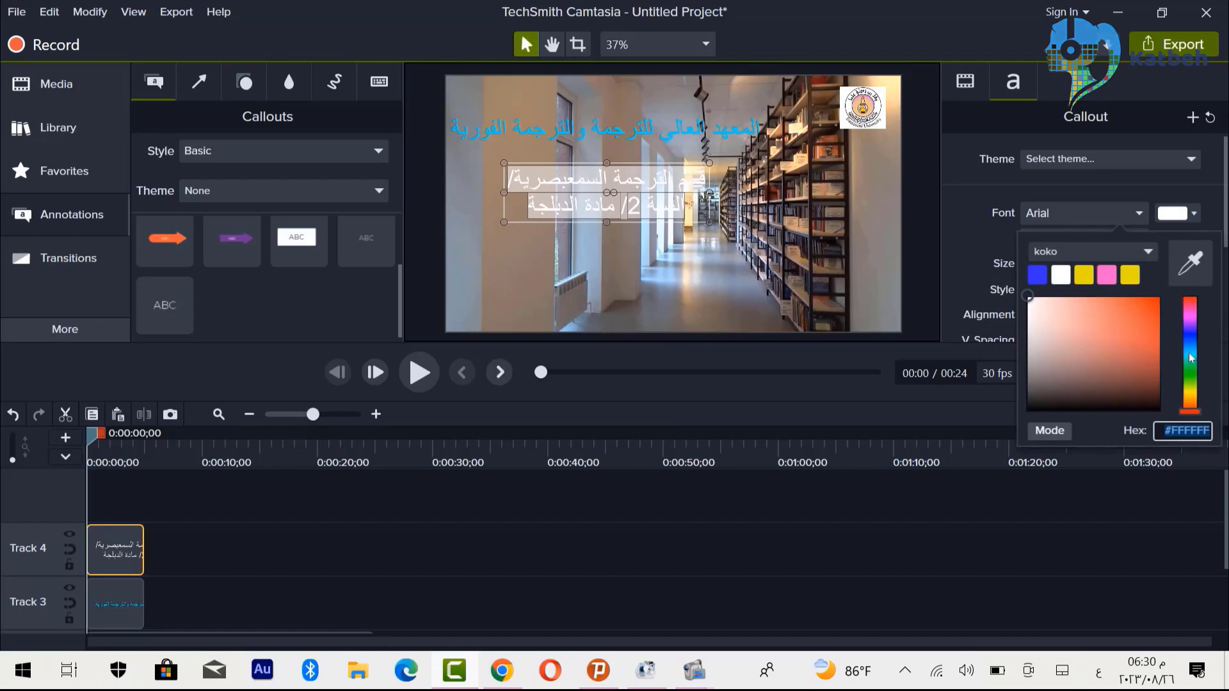
click(1190, 339)
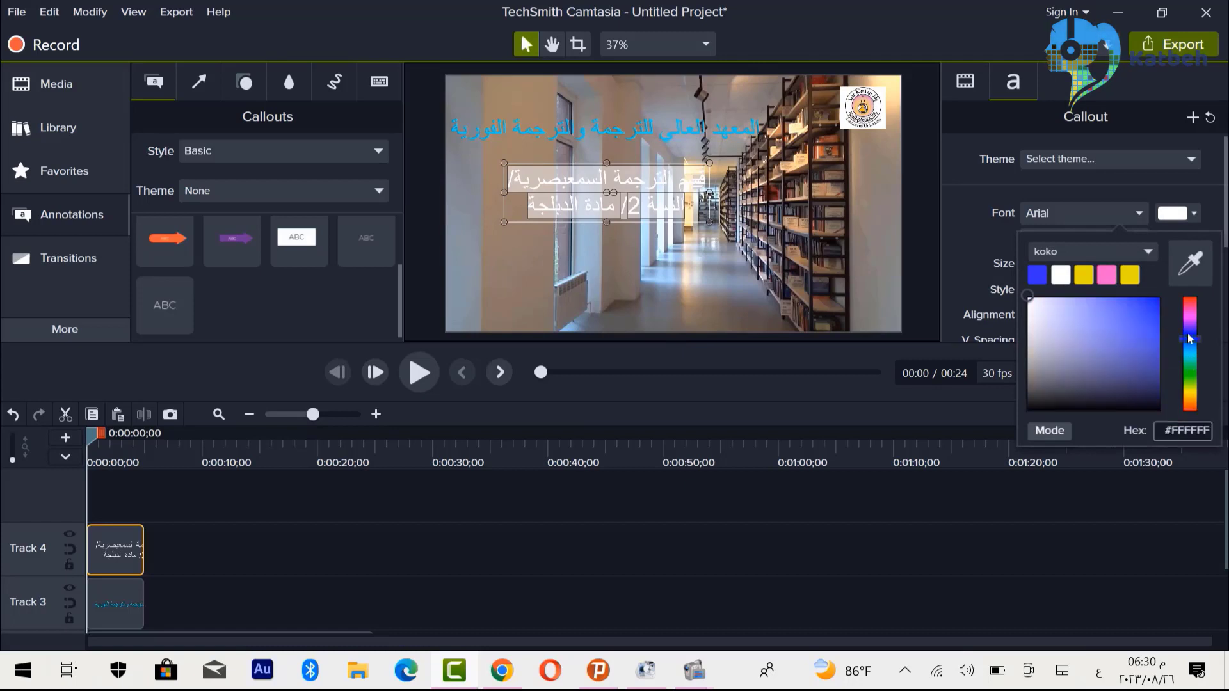
click(1153, 307)
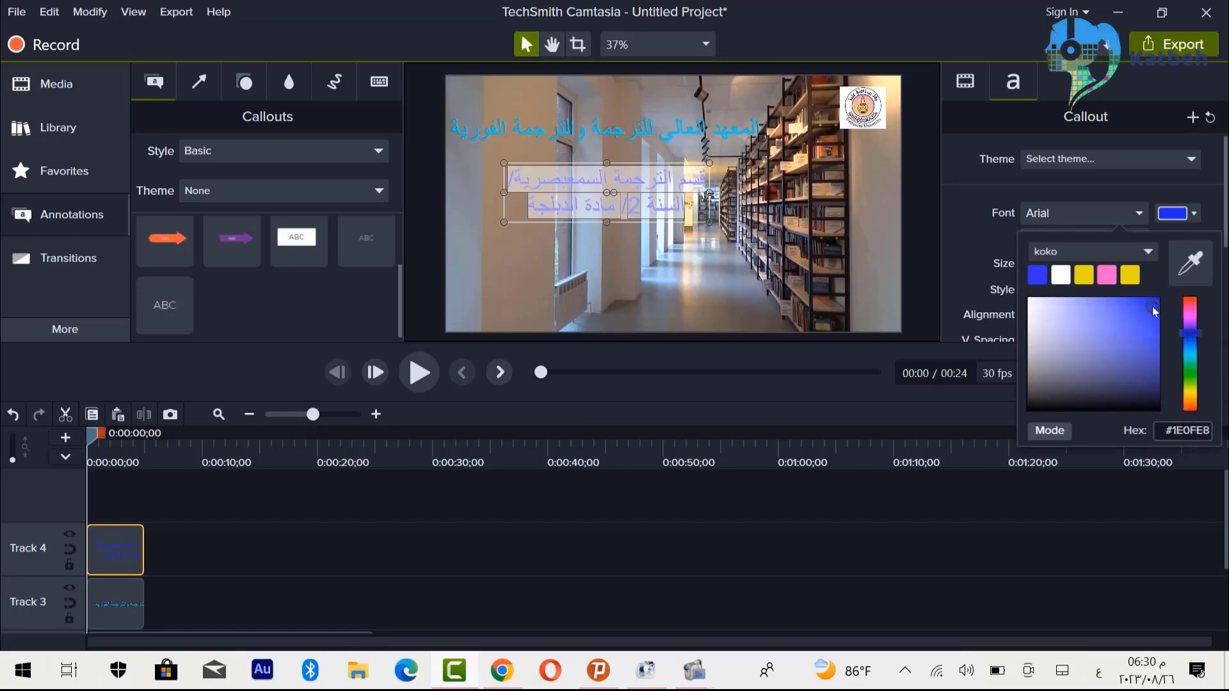
click(633, 270)
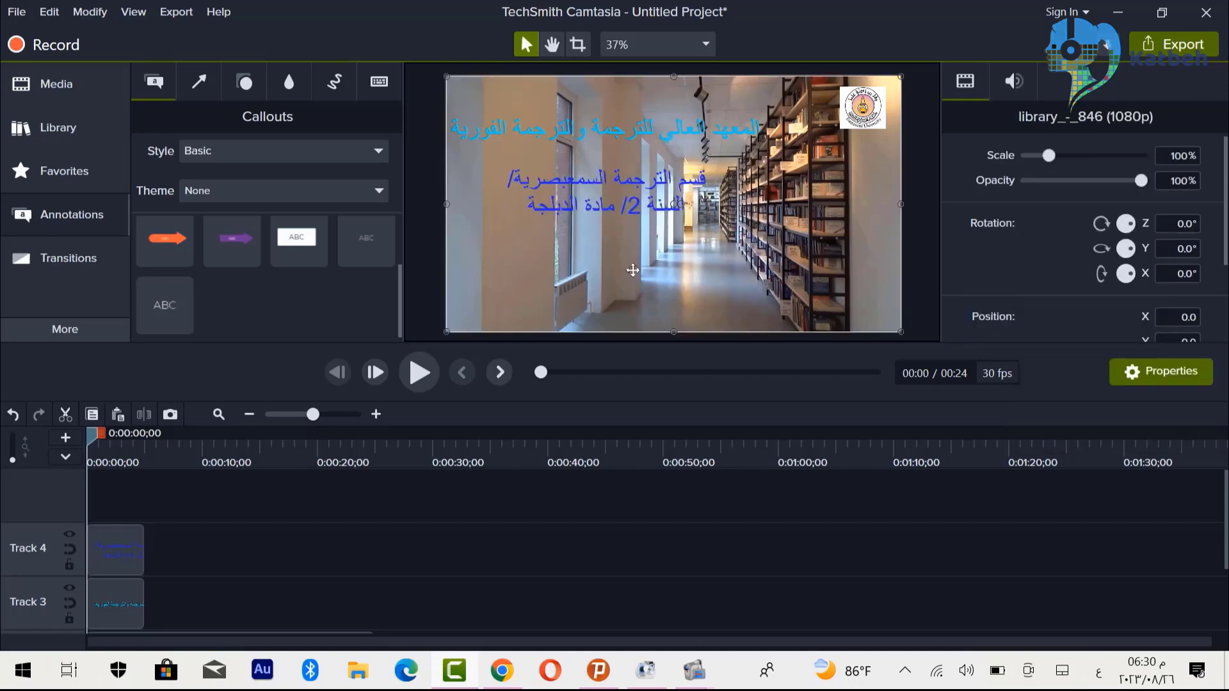
- Move the dark blue callout slightly up, closer to the title, and play back the opening seconds
click(610, 200)
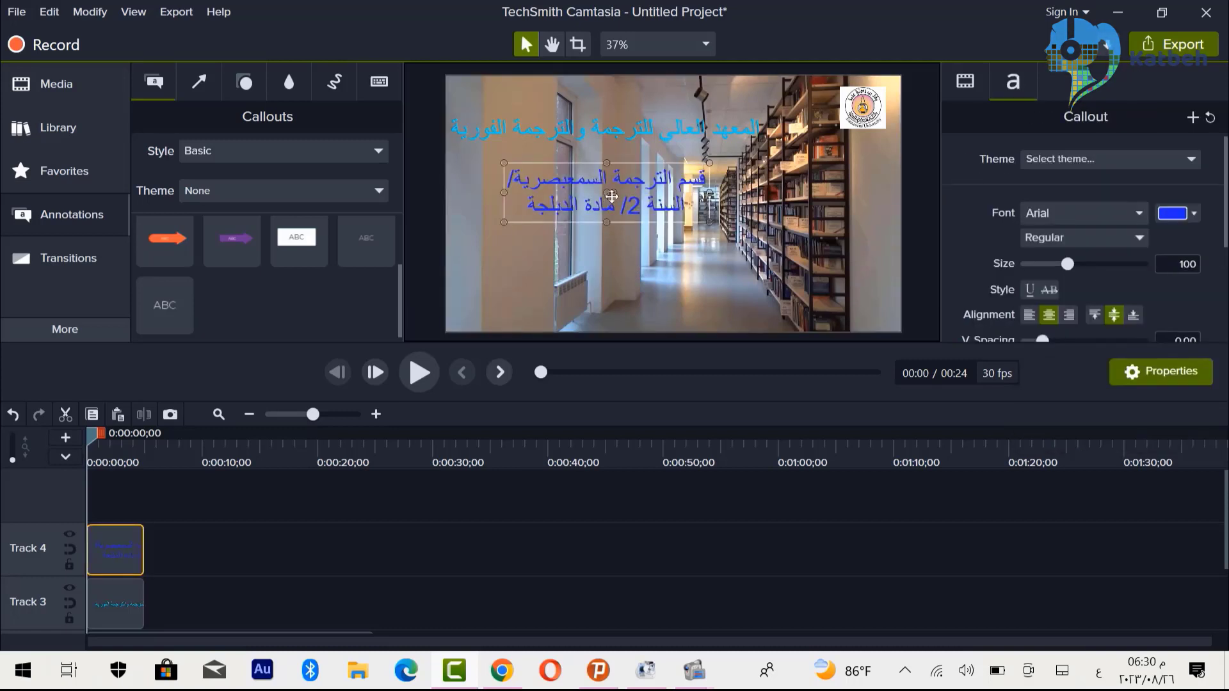
drag(612, 195, 612, 191)
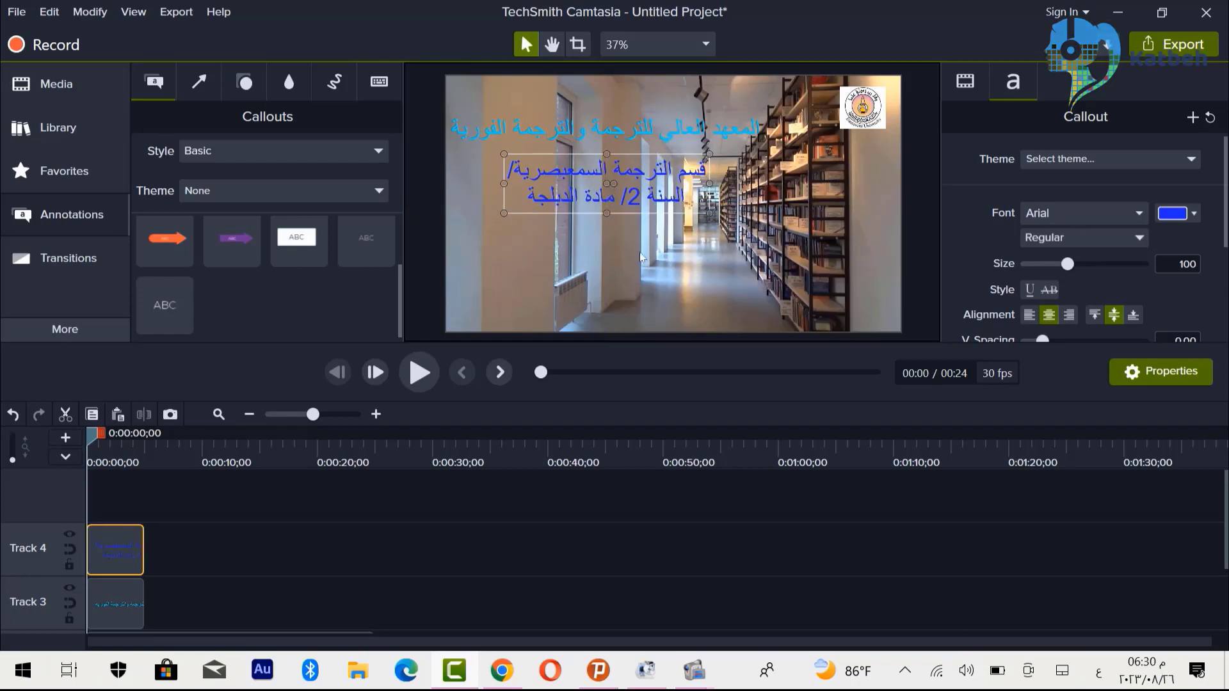
key(space)
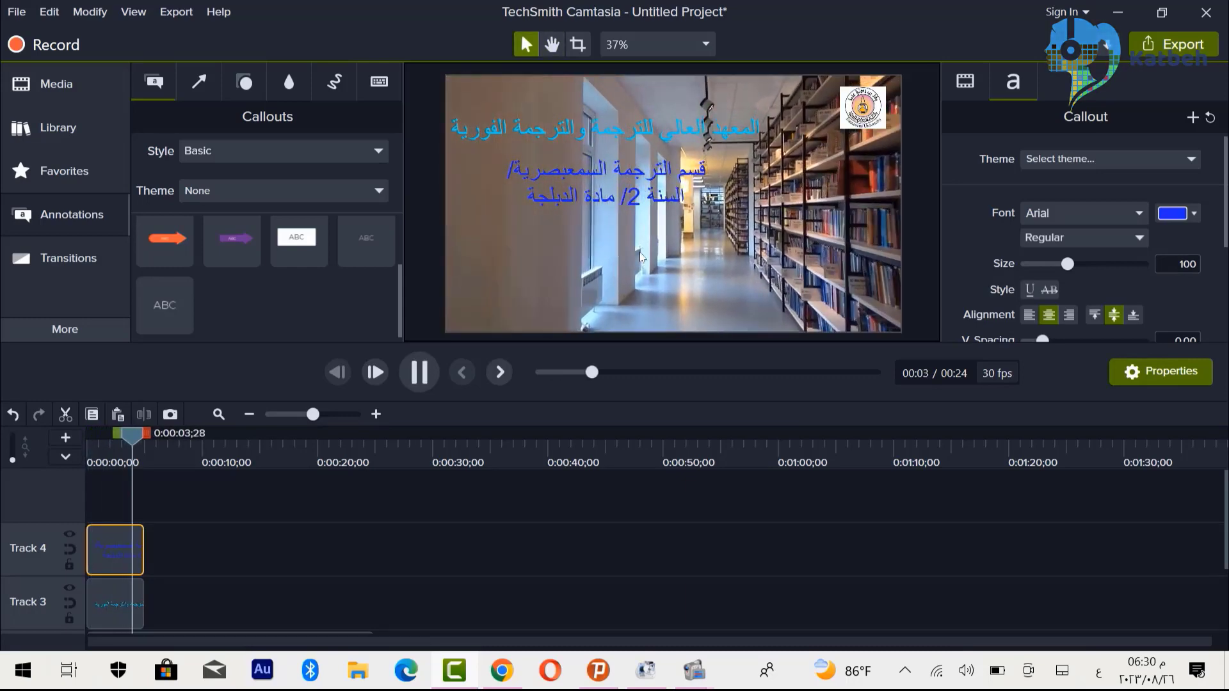
key(space)
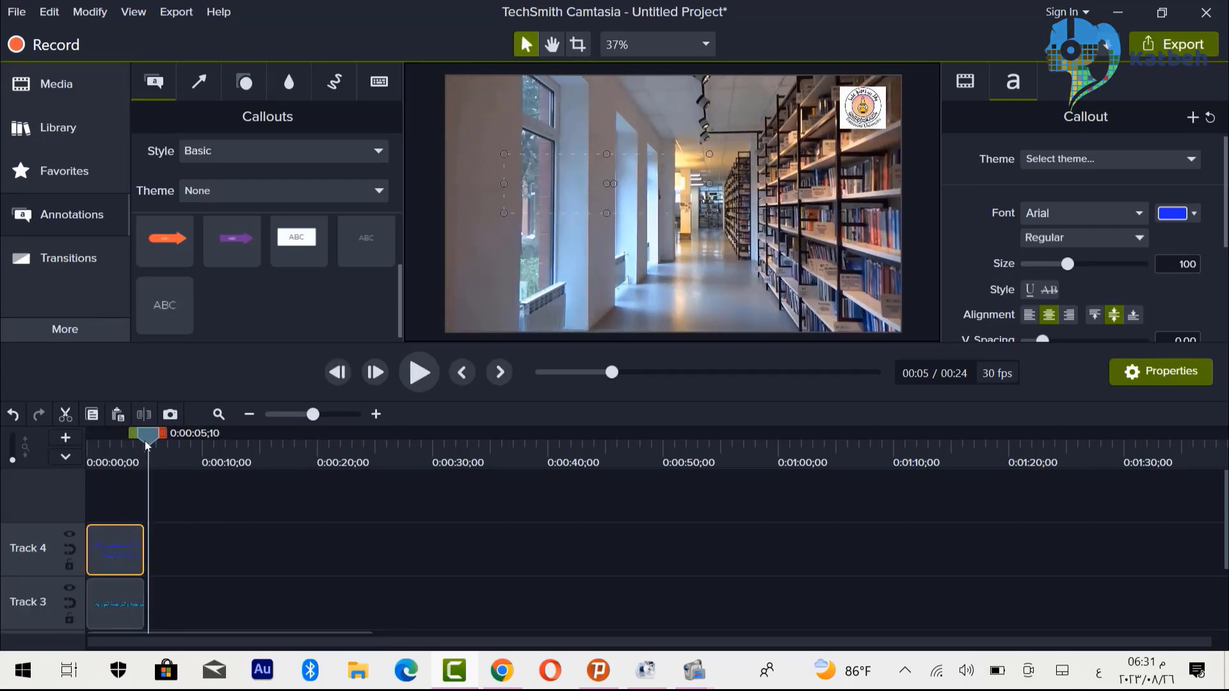
- Place a new plain text callout on Track 4 directly after the second callout and advance the playhead onto it
drag(144, 441, 143, 444)
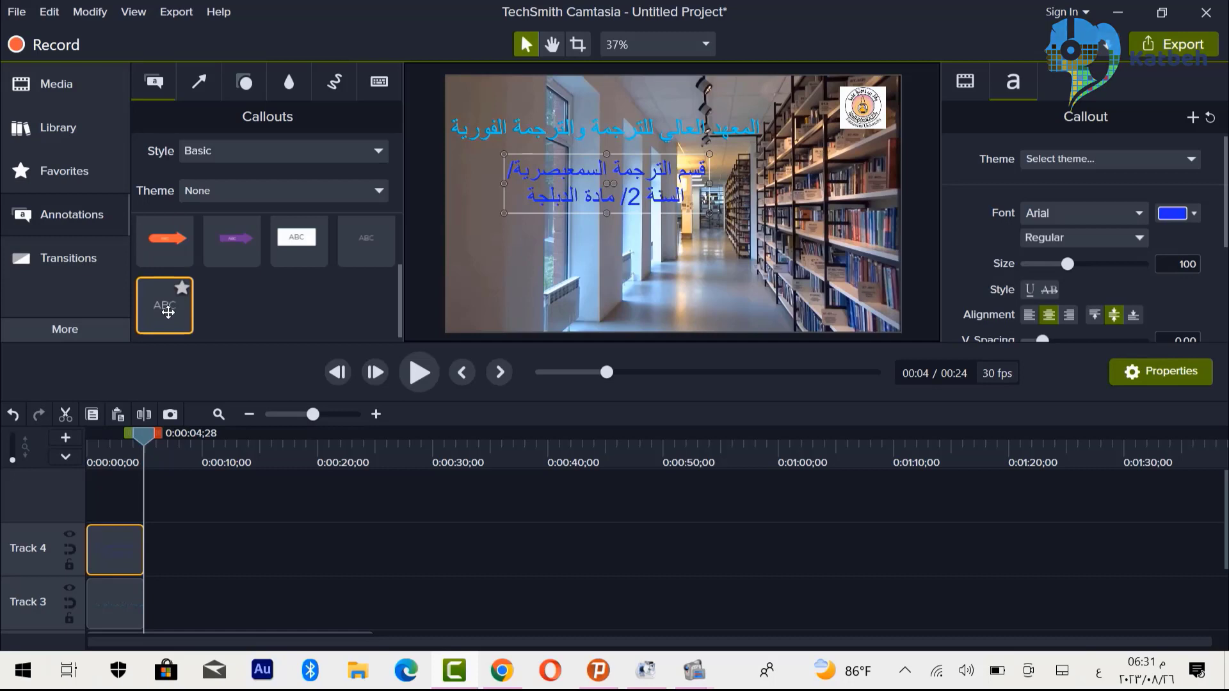
mouse_move(168, 311)
mouse_down()
mouse_move(205, 551)
mouse_move(186, 565)
mouse_move(142, 563)
mouse_up()
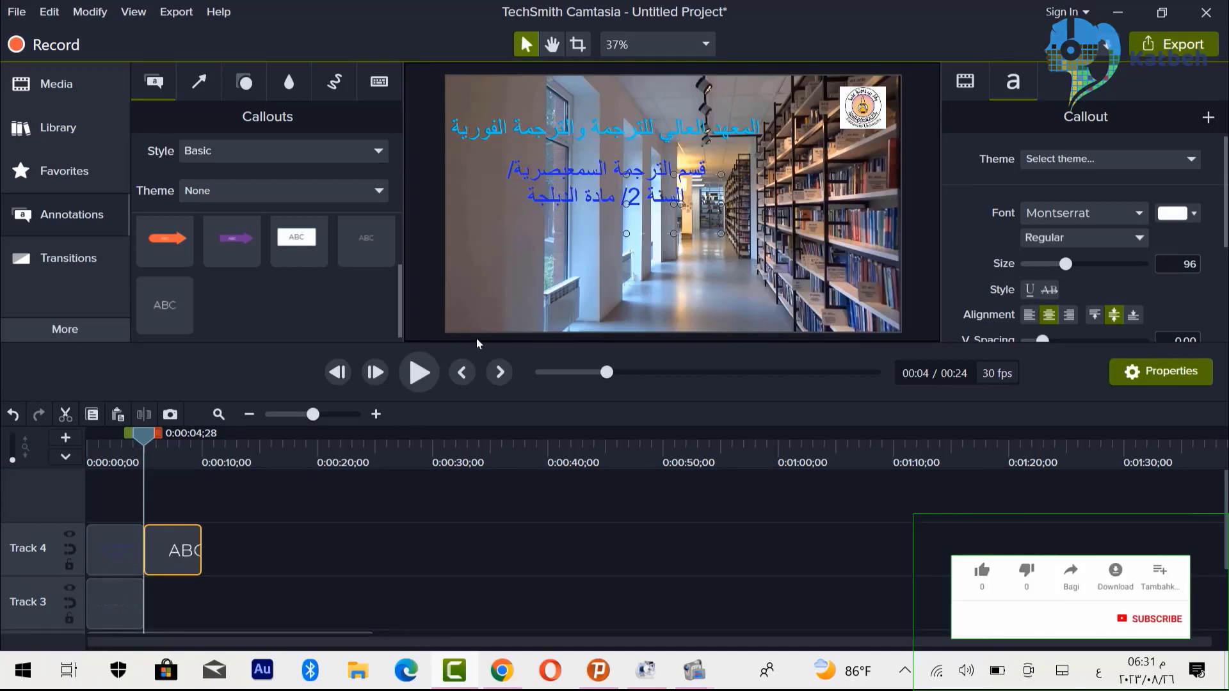
key(space)
key(space)
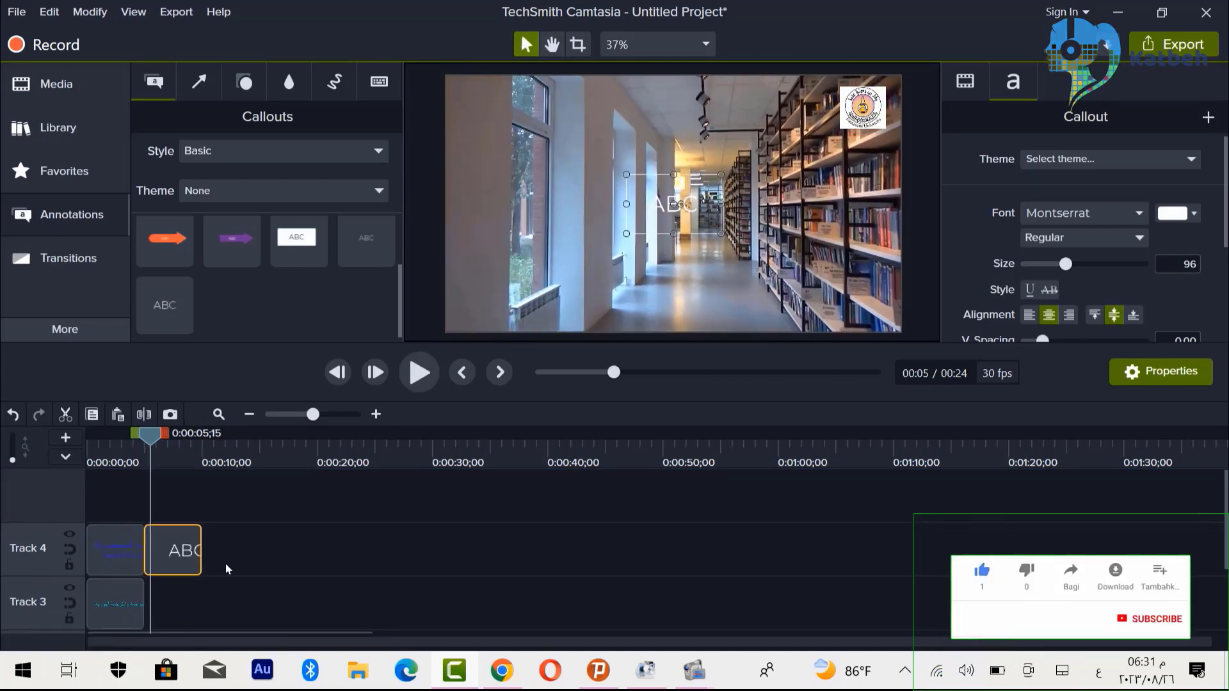
- Enter "تقديم المشروع لمادة الدبلجة" in the new callout, widened to one line in the upper part of the frame
text(تق)
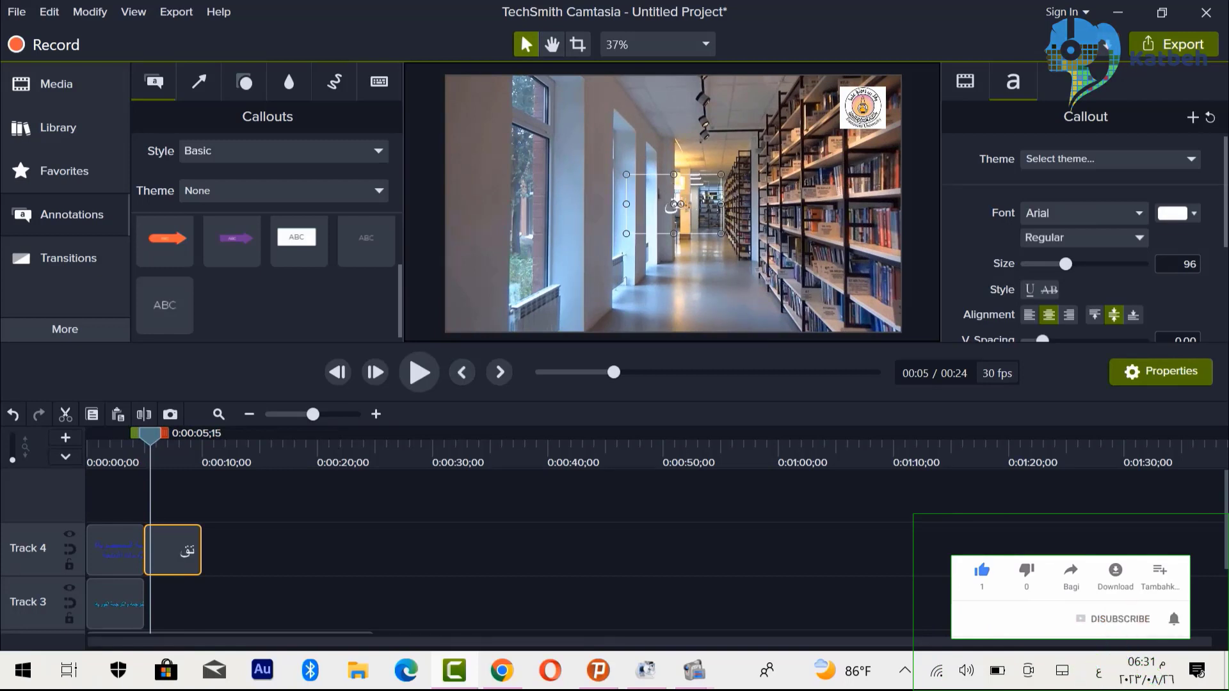
text(ديم المشروع لما)
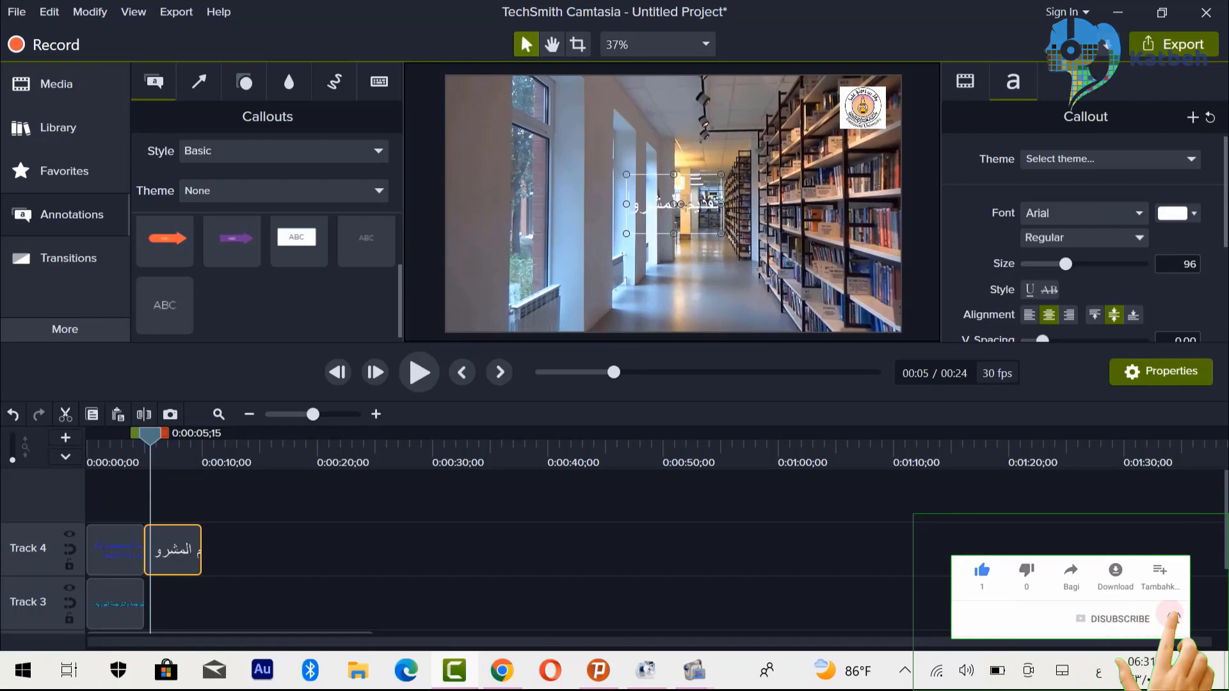
text(دة)
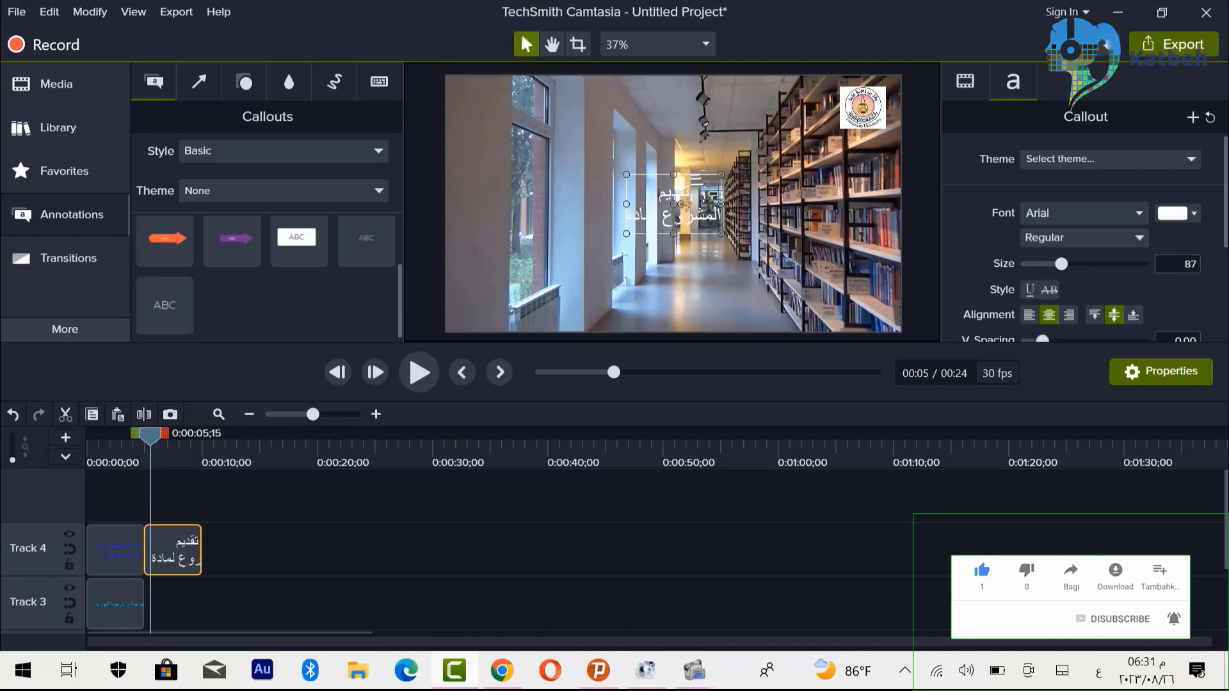
text( الدبلجة)
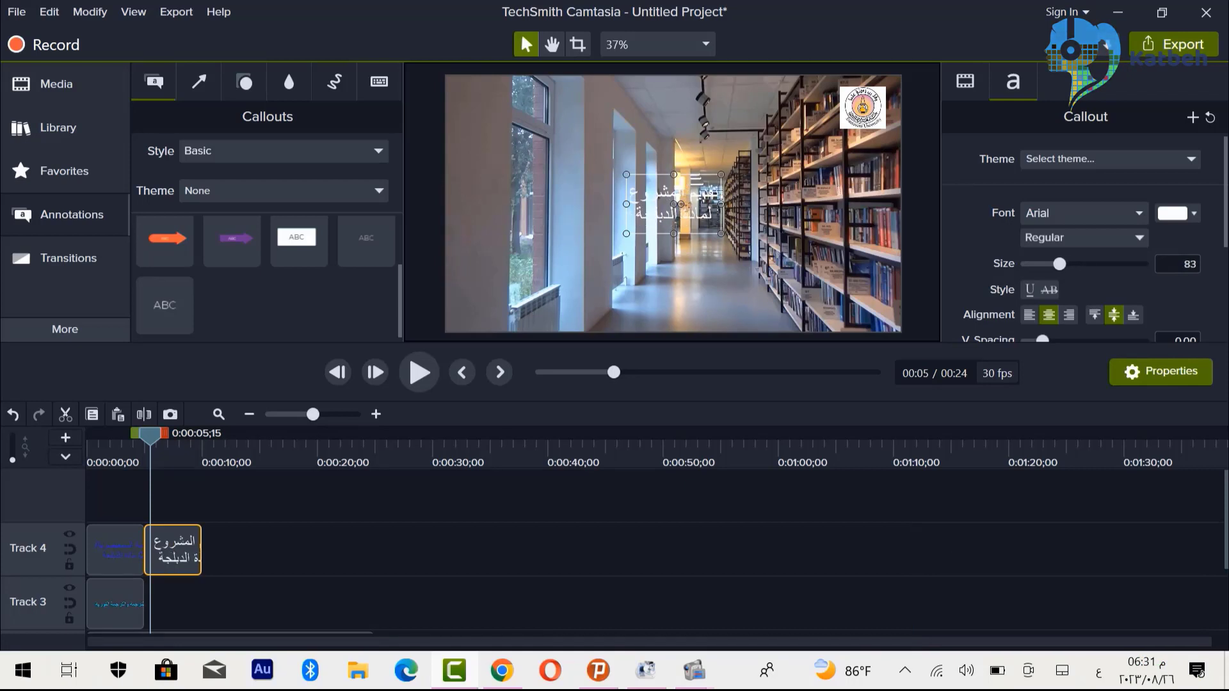
drag(626, 205, 446, 204)
drag(543, 201, 563, 135)
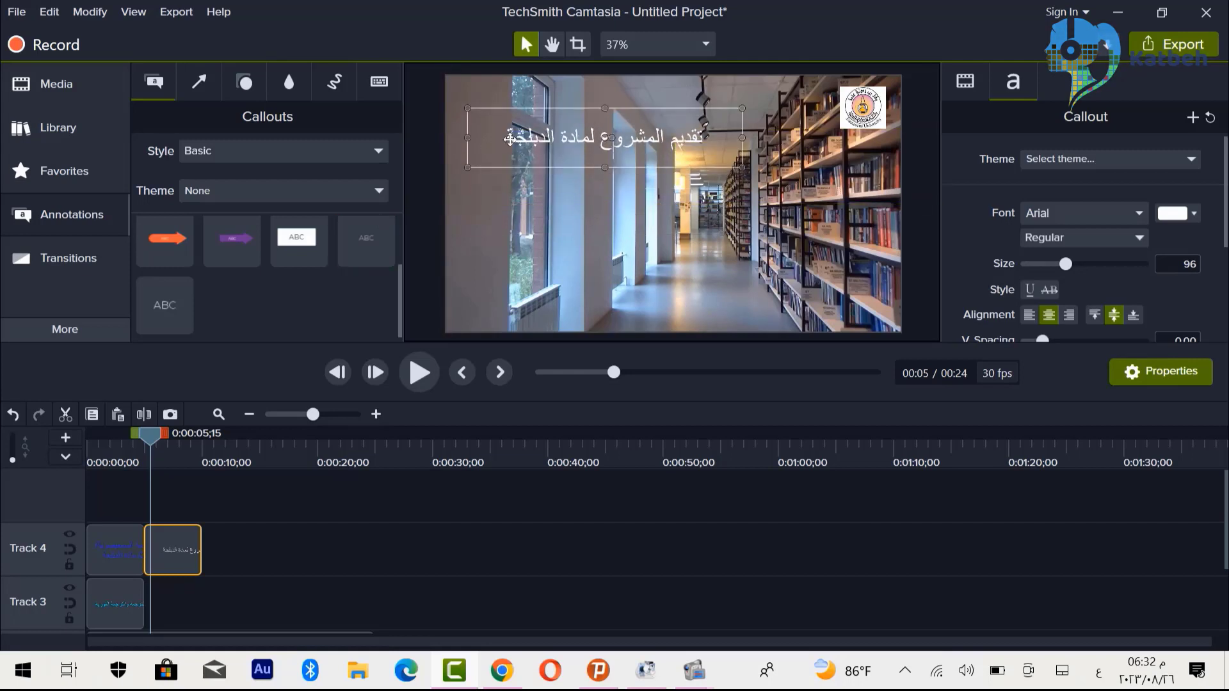
- Add a second line reading "بعنوان: بيداغوجيا الترجمة" to the project callout
double_click(540, 138)
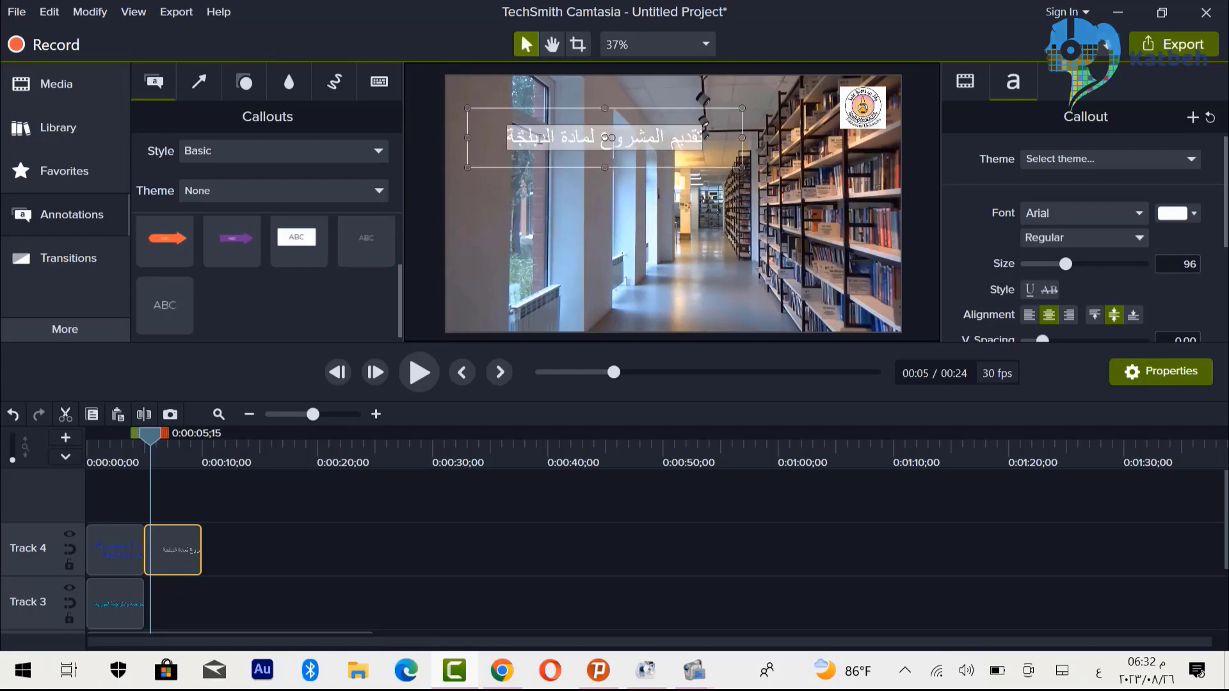
key(Escape)
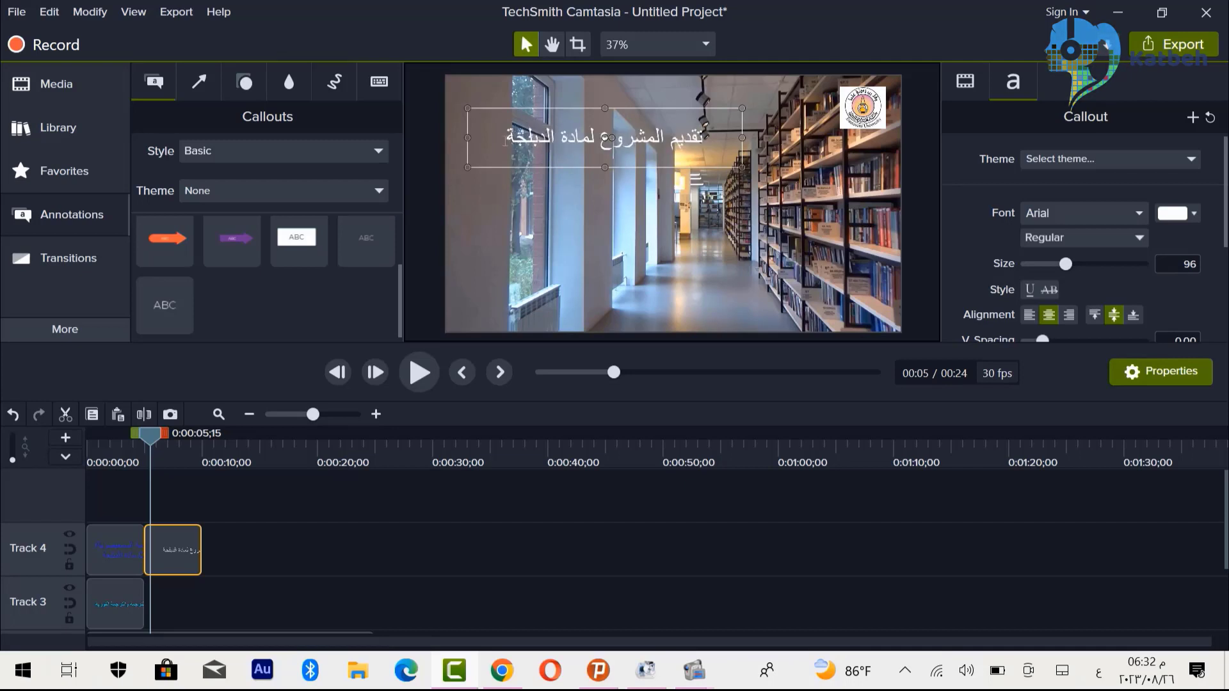
key(Return)
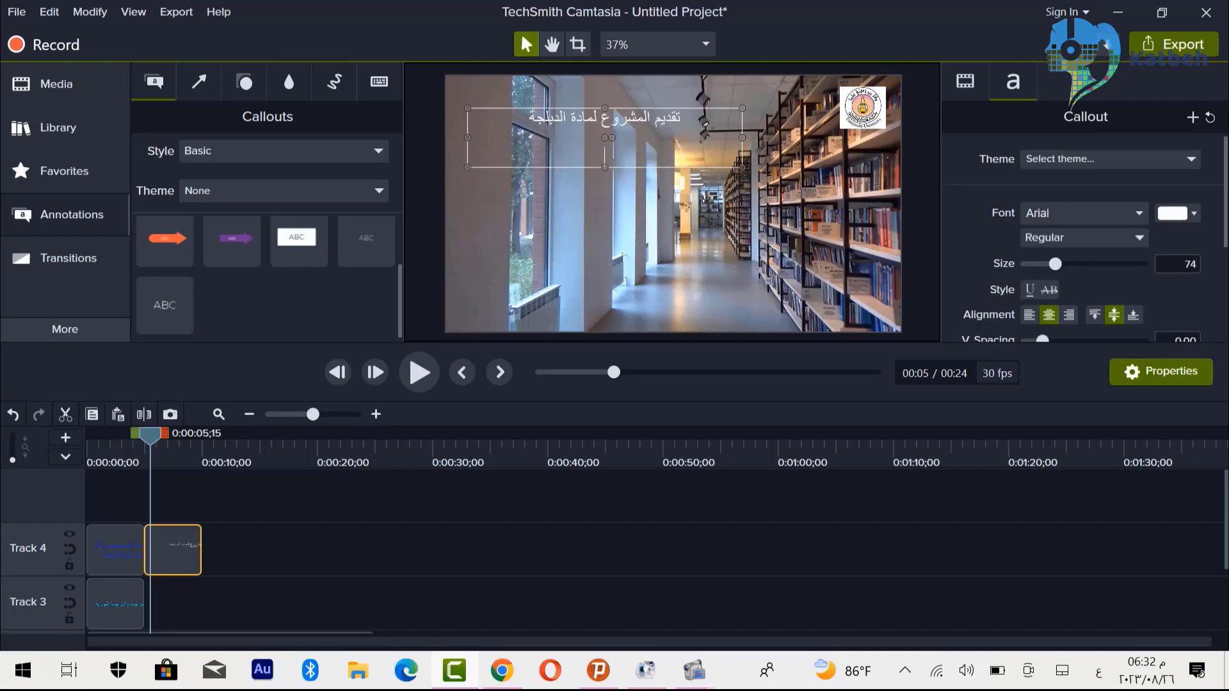
text(بعنوان: بيداغوجيا الترجمة)
- Make the two-line project callout's box wider and taller, and recolour its text blue
click(533, 193)
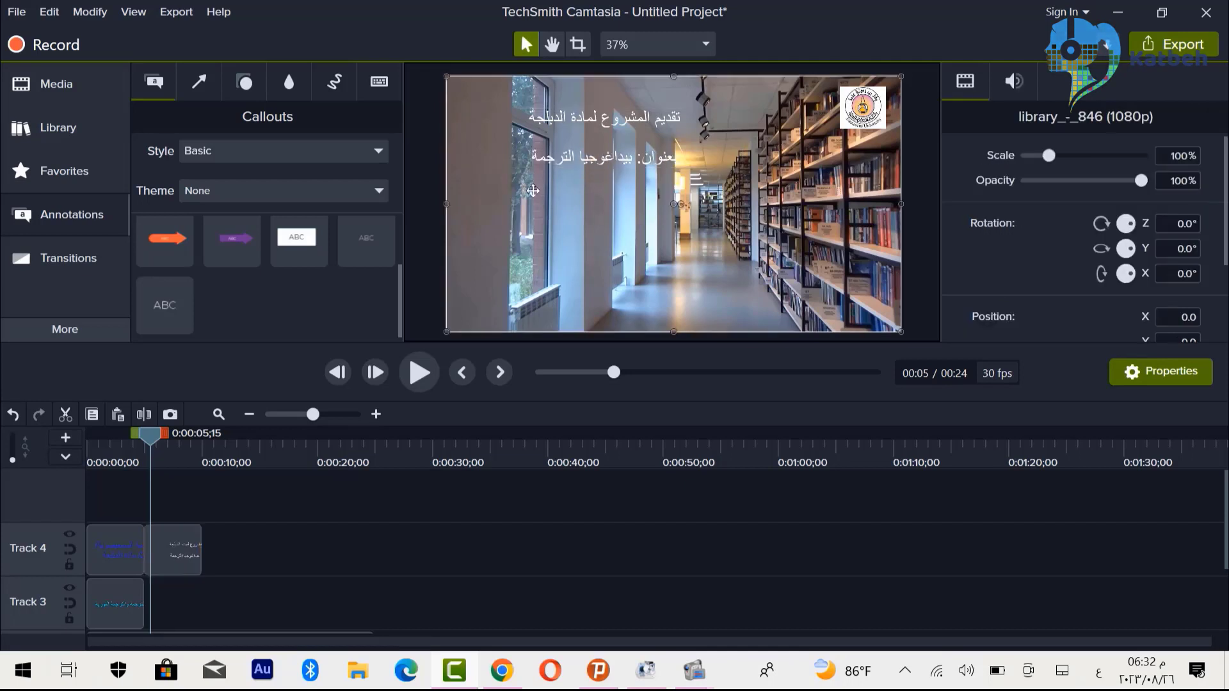
click(574, 135)
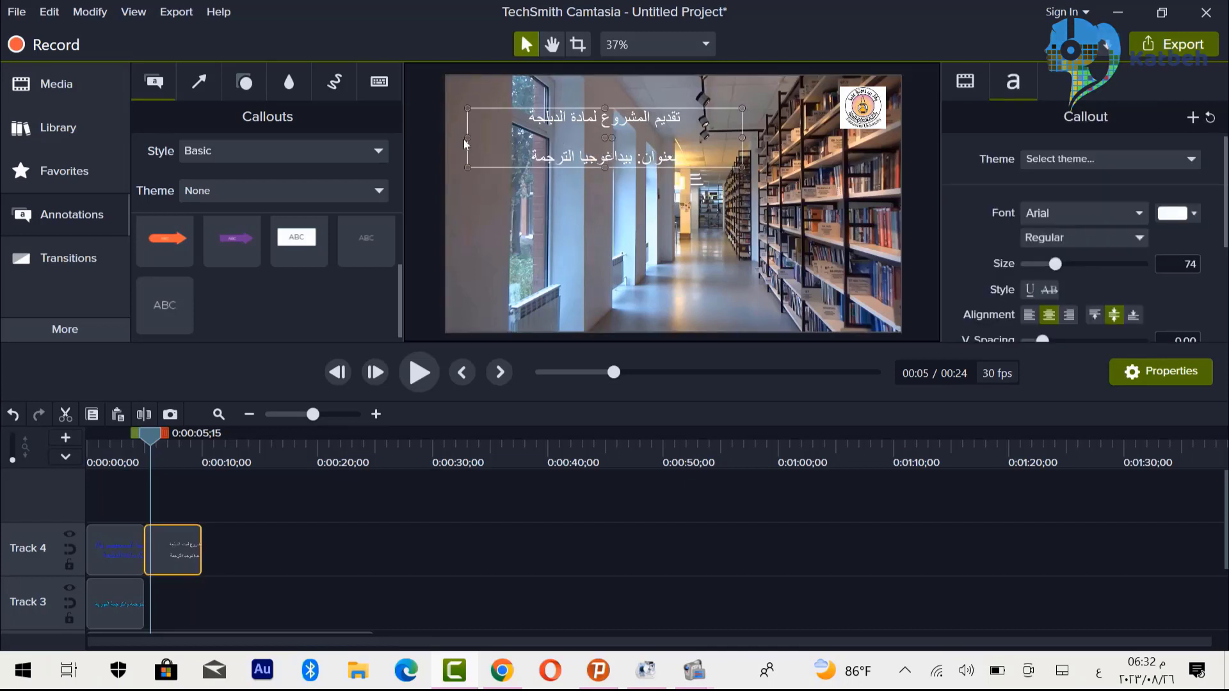
drag(467, 139, 439, 146)
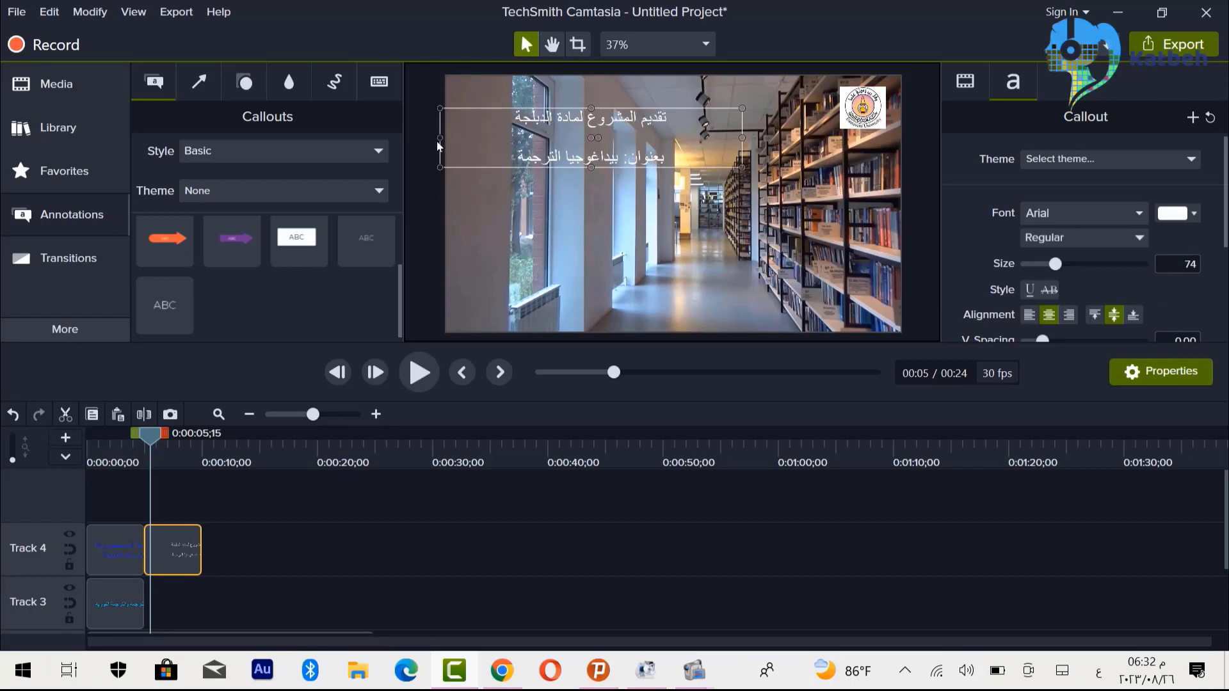
click(598, 167)
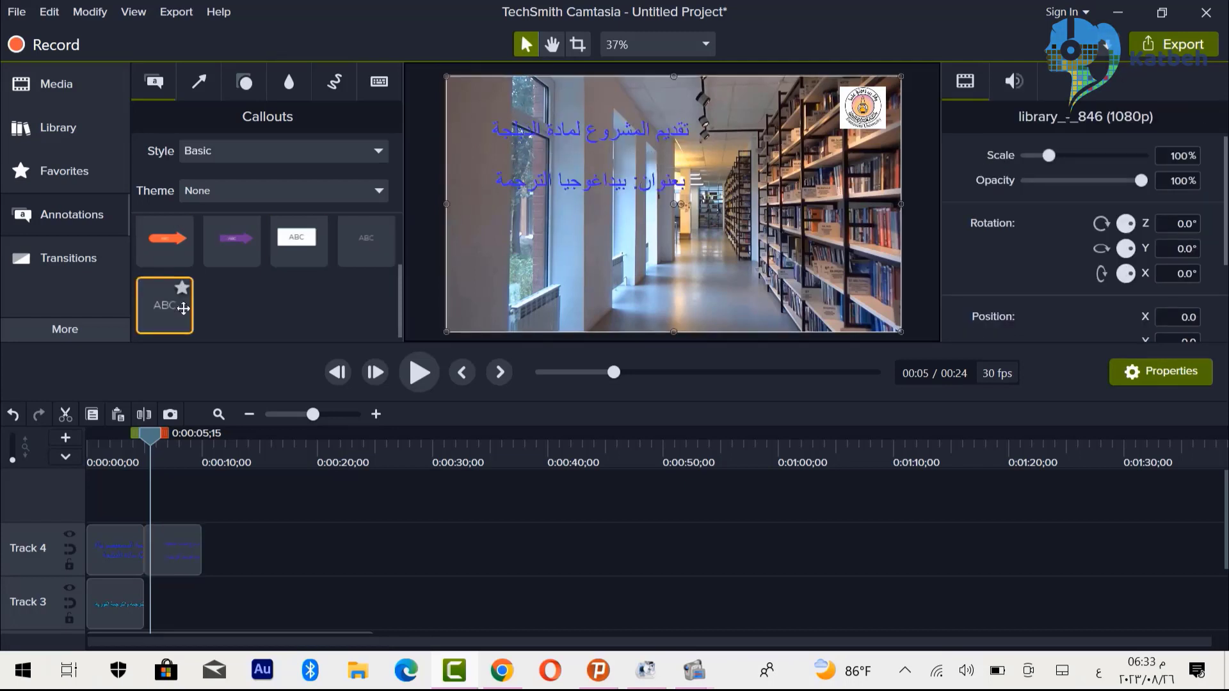
- Add a plain text callout beneath the blue project text, on a new Track 5 at the playhead
drag(169, 306, 646, 246)
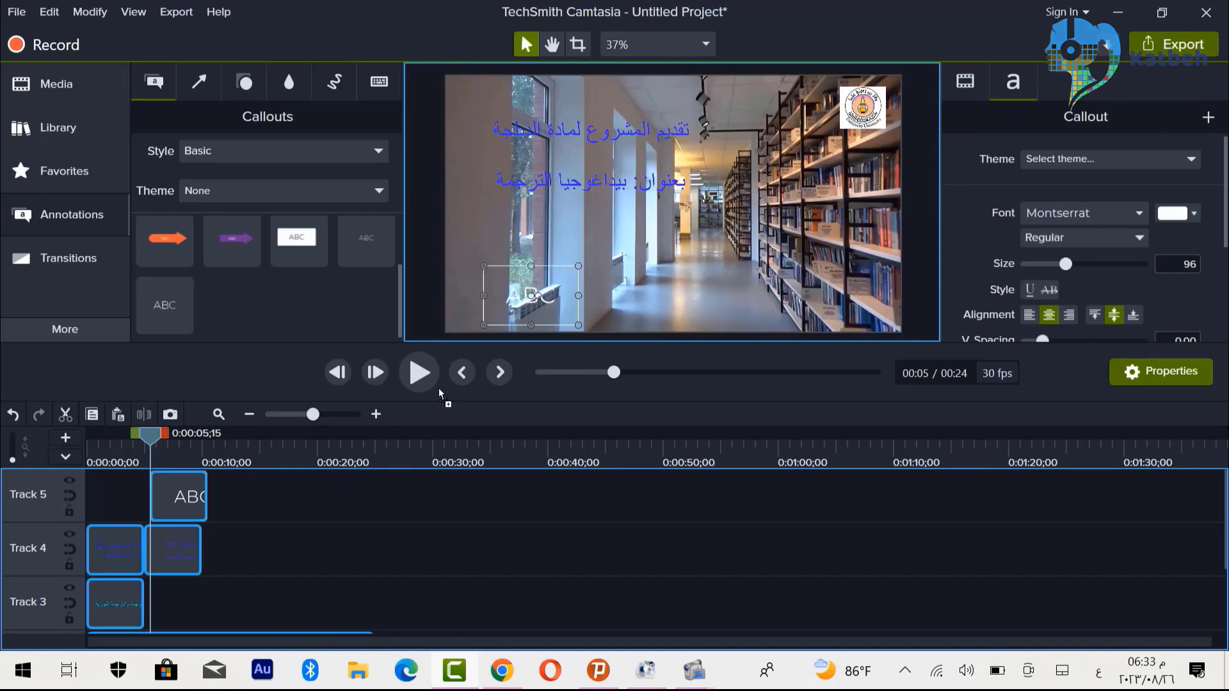
drag(157, 512, 205, 574)
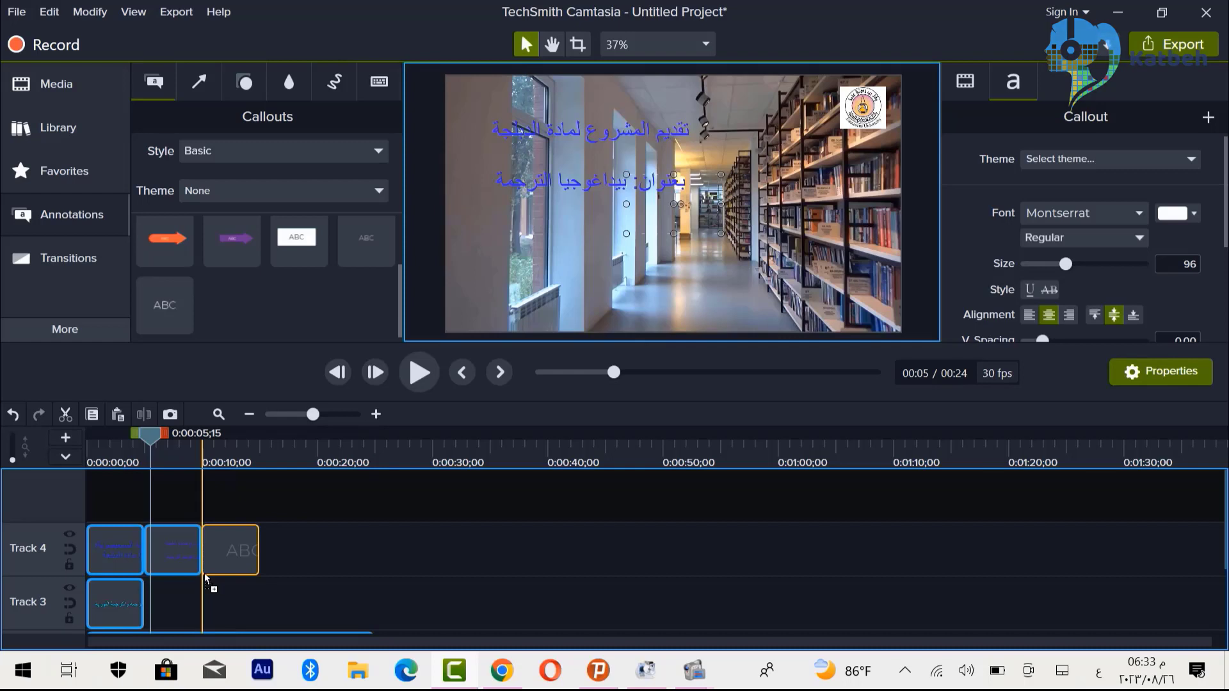
drag(205, 574, 205, 624)
click(653, 252)
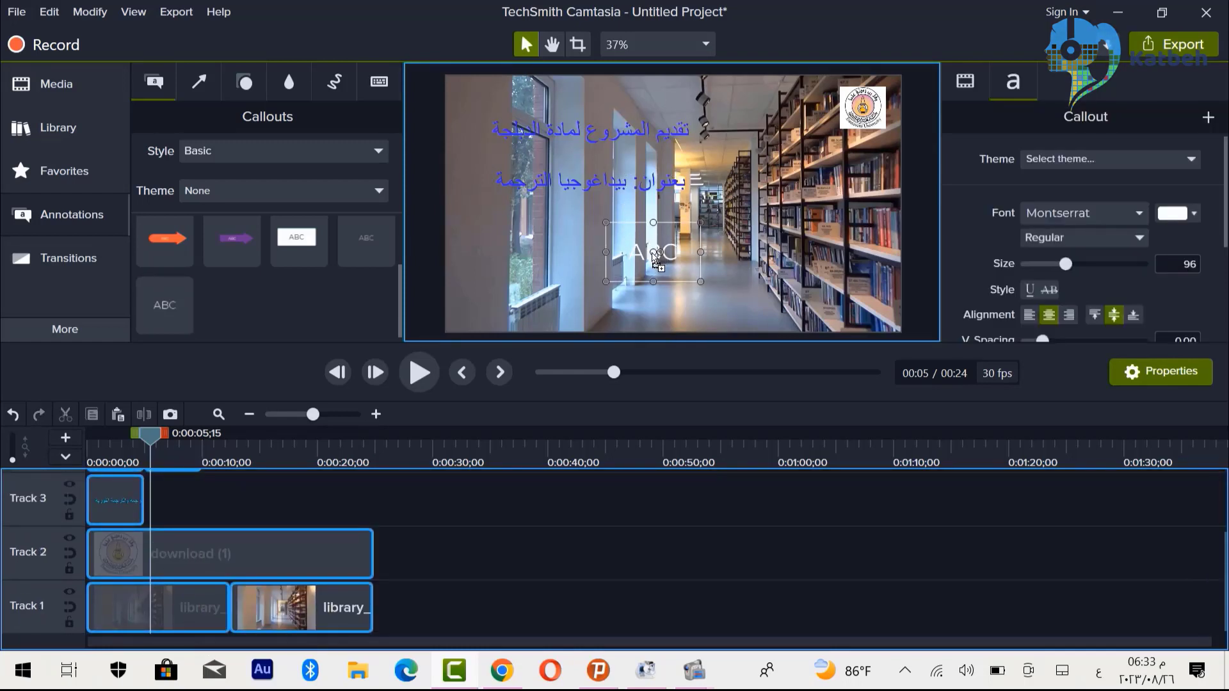
drag(654, 257, 649, 254)
- Replace the new callout's placeholder text with "الطالب: ........"
double_click(649, 253)
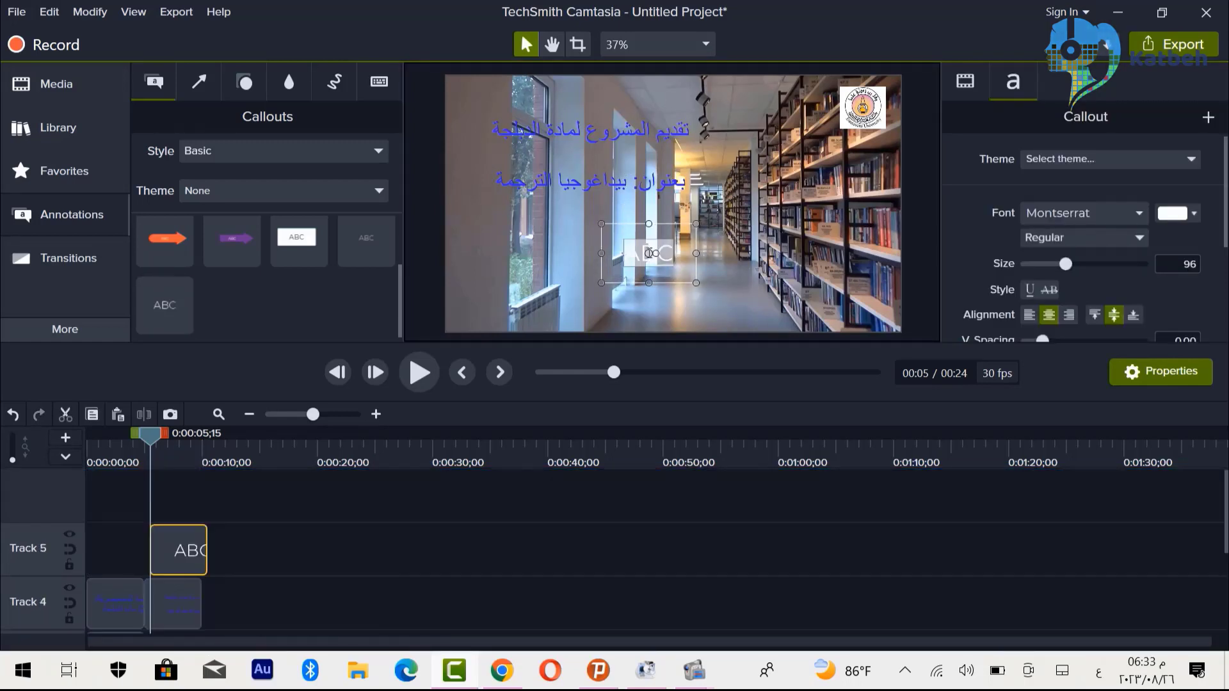
text(الطالب:)
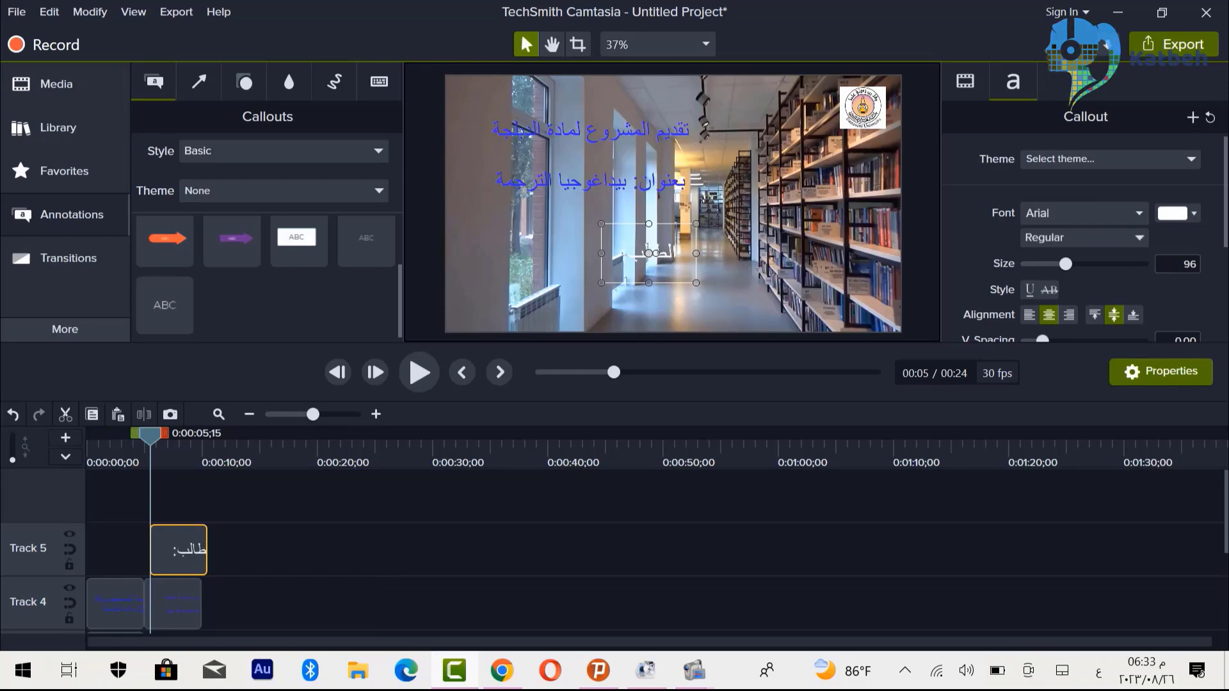
text(........)
click(525, 275)
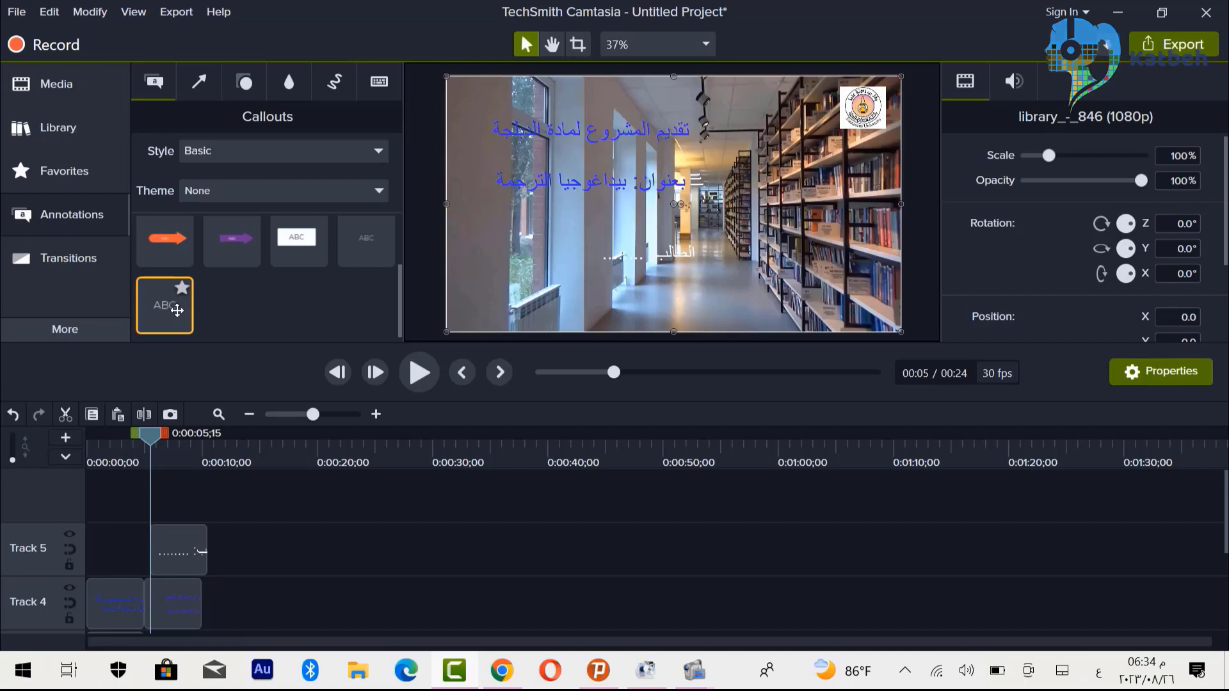
- Place another plain text callout on Track 5 directly after the student callout and play on to about 0:00:11
drag(177, 310, 302, 521)
drag(238, 554, 197, 555)
key(space)
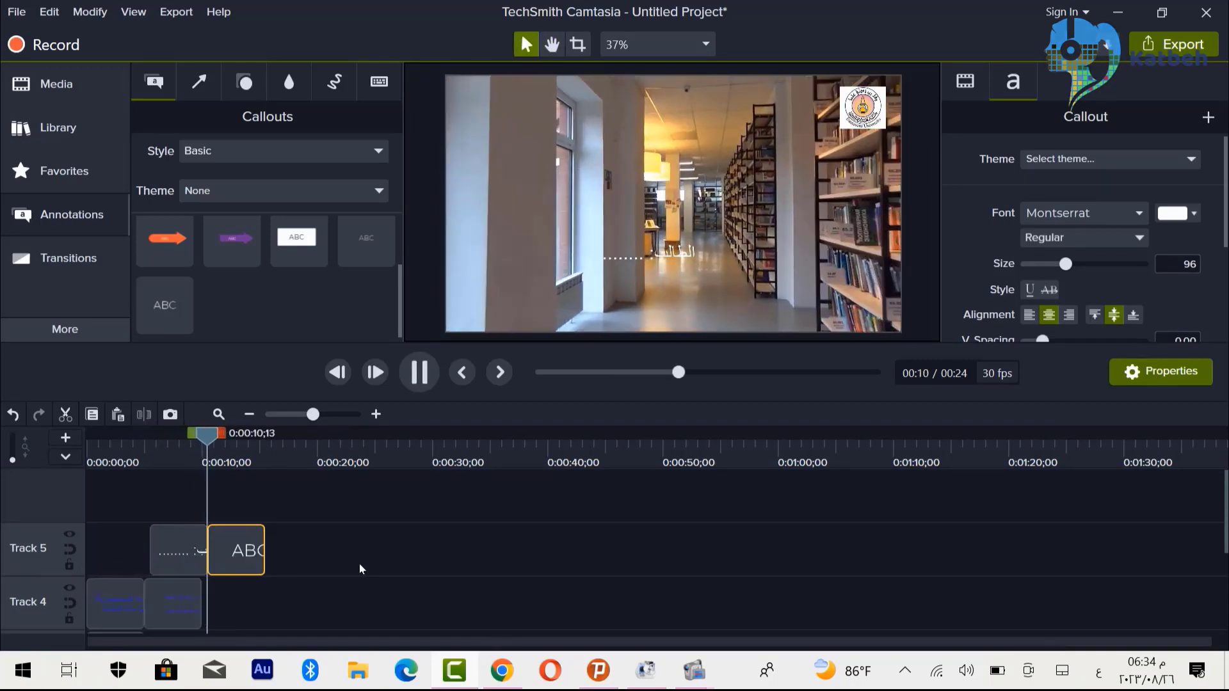
key(space)
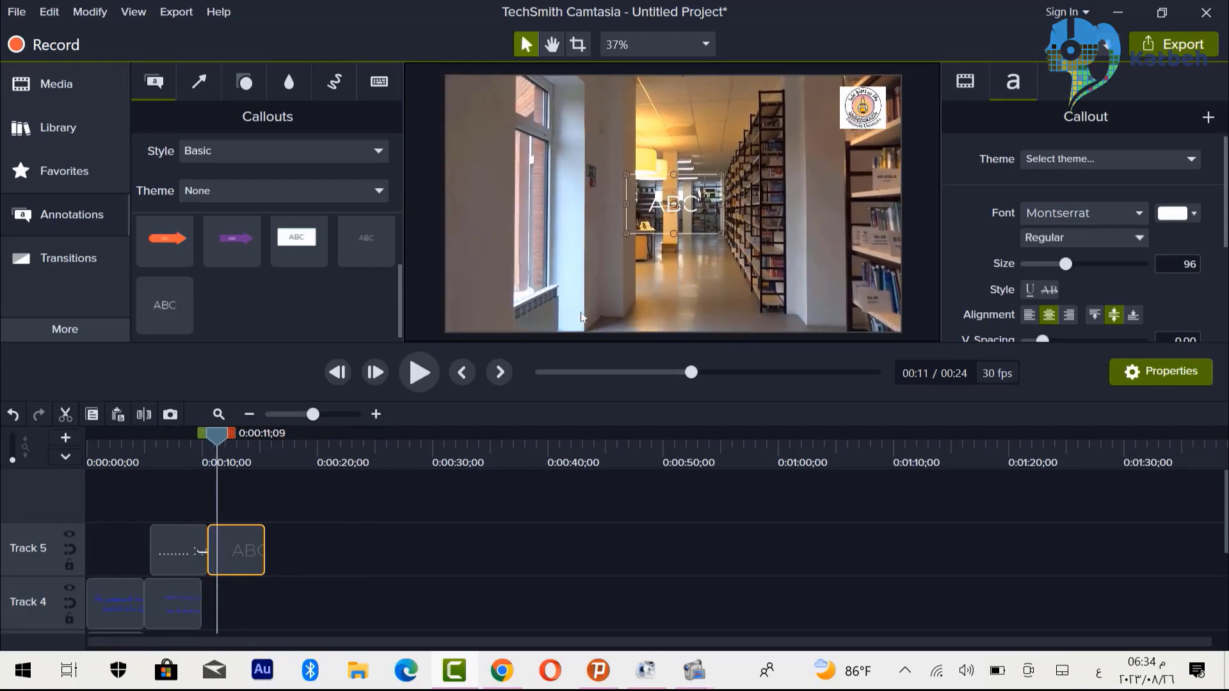
- Enter "بإشراف:" followed by the supervisor's title and name in the callout, and widen its box to fit one line
double_click(663, 203)
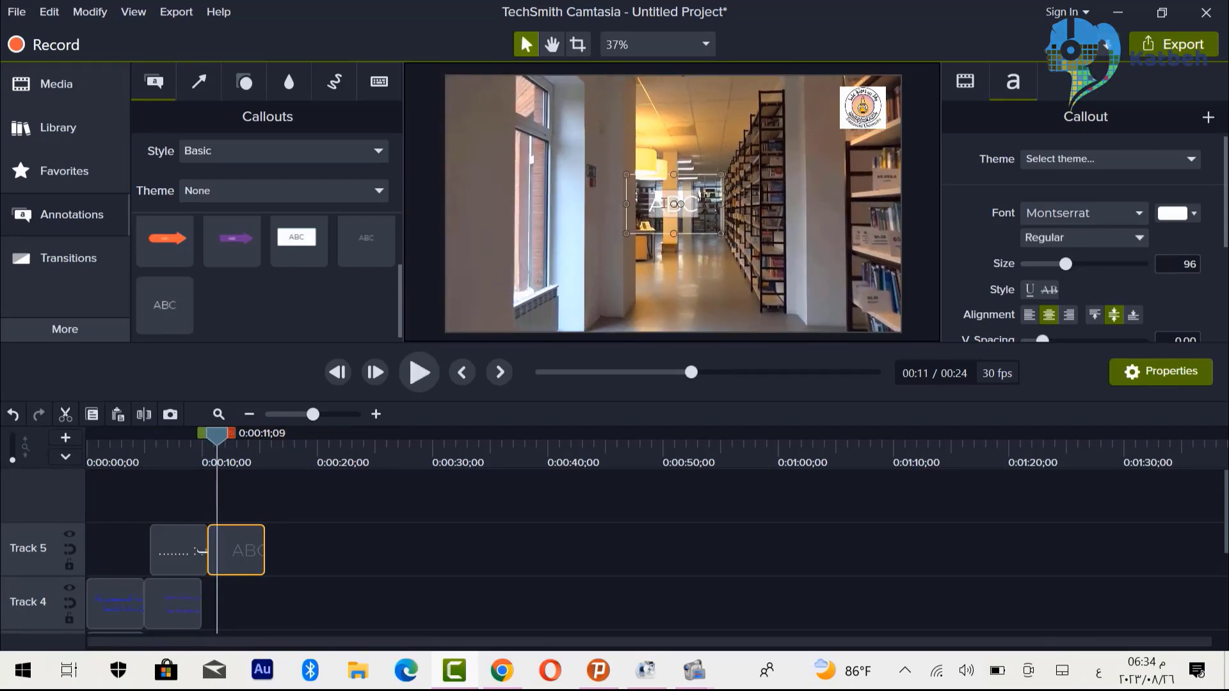
text(إشراف)
text(: ا كاتبة كاتبة)
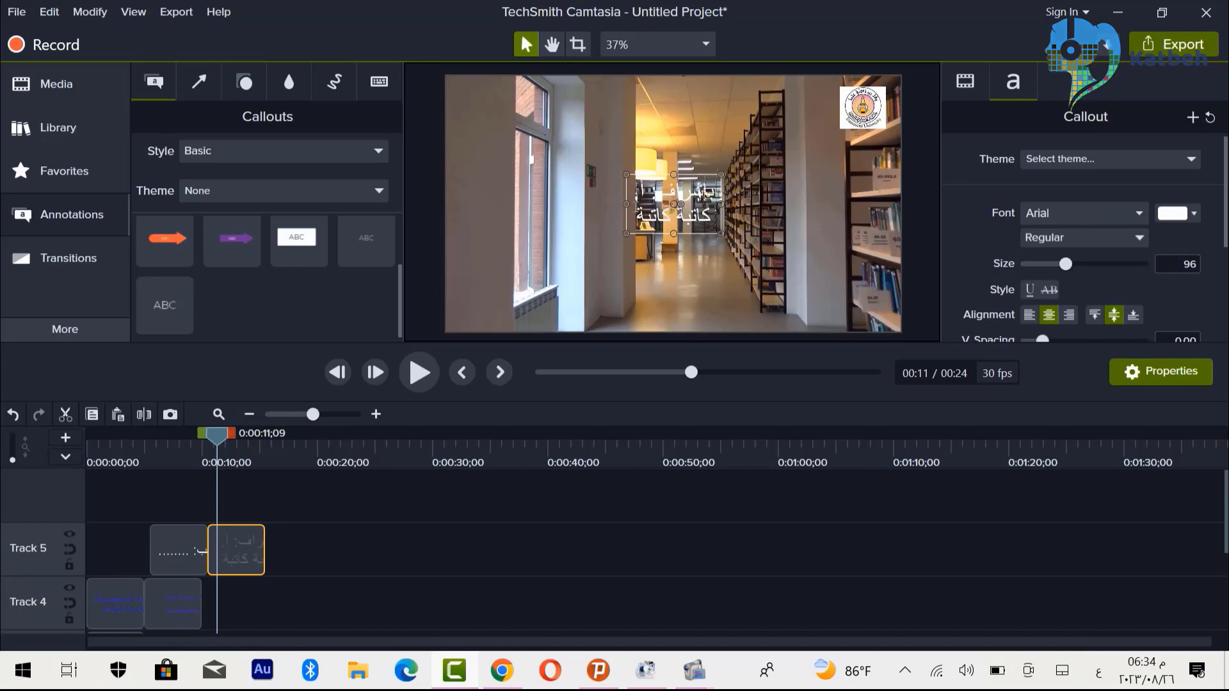
drag(626, 205, 475, 223)
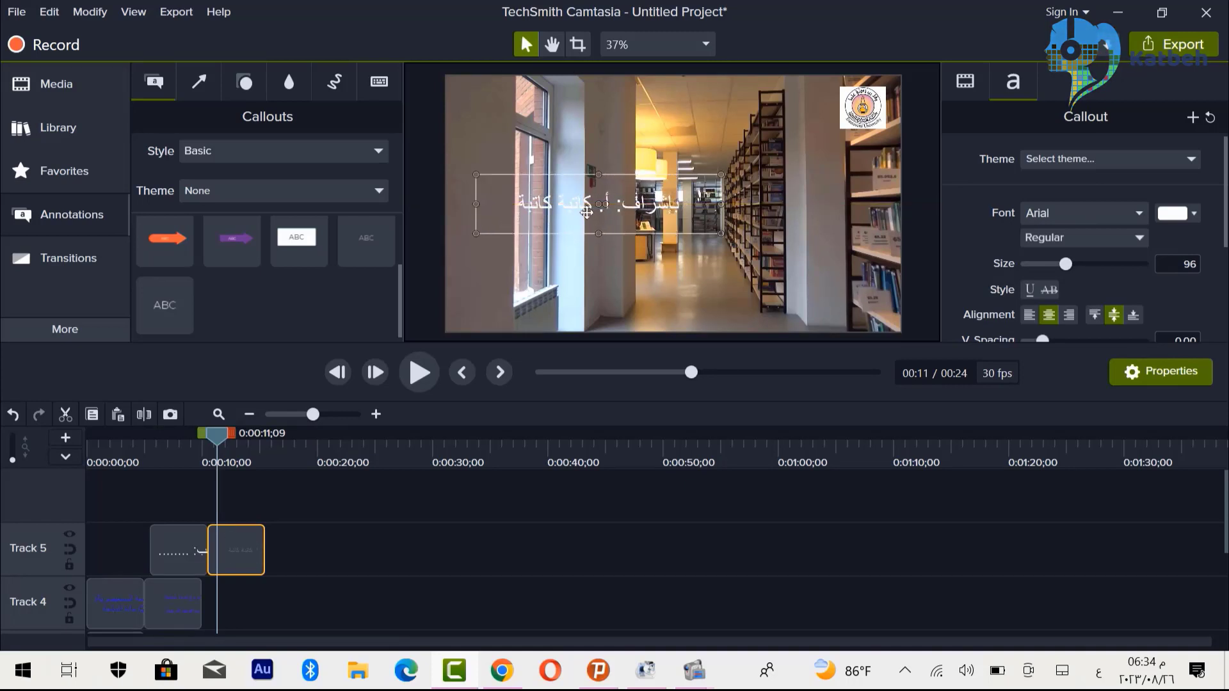
drag(587, 213, 677, 241)
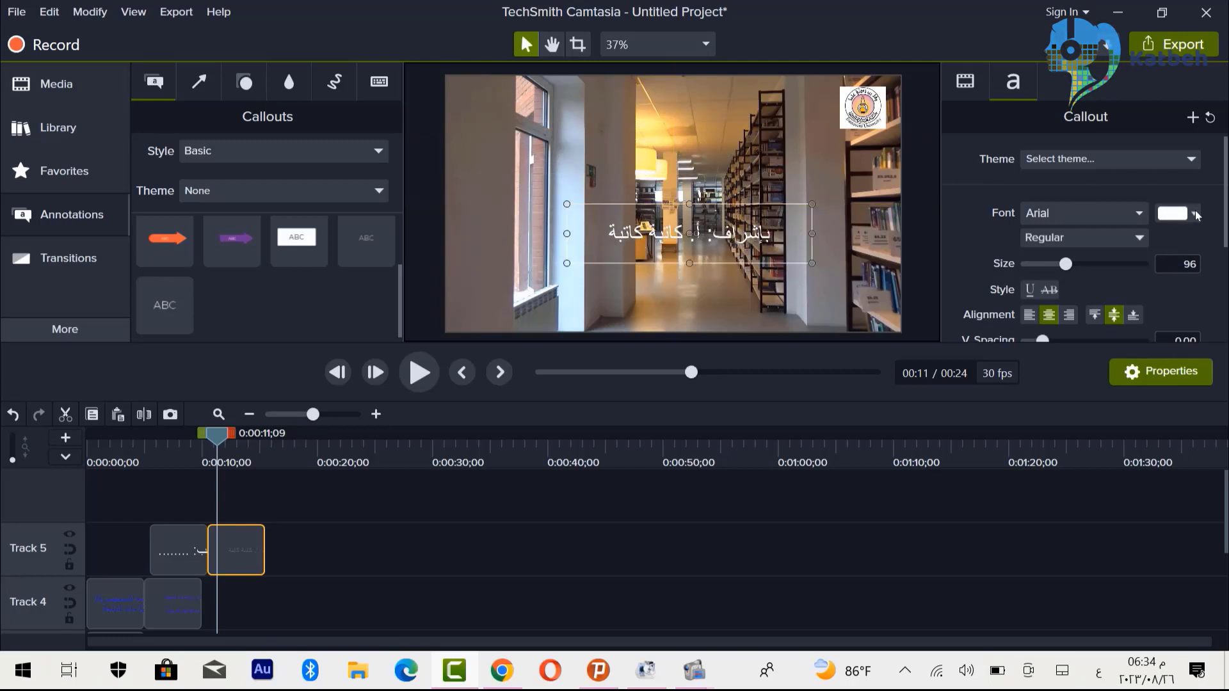
- Style the supervisor callout's text in bold blue and position it in the lower middle of the frame
click(1178, 213)
click(1041, 277)
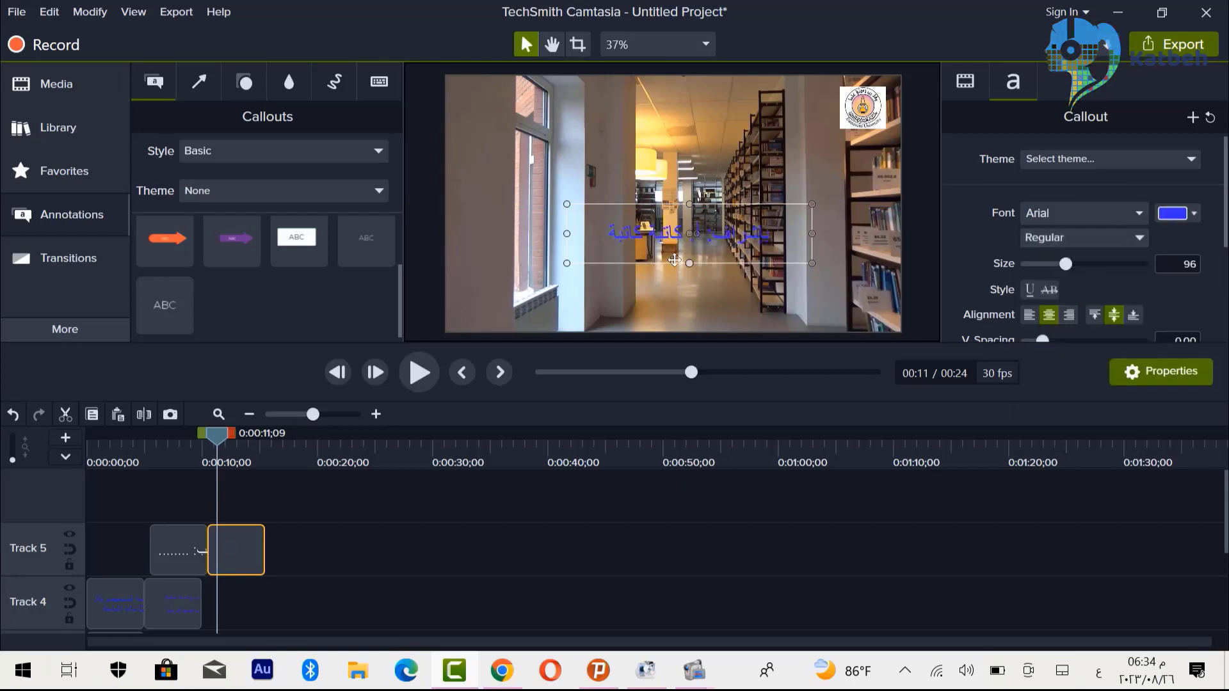
key(ctrl+z)
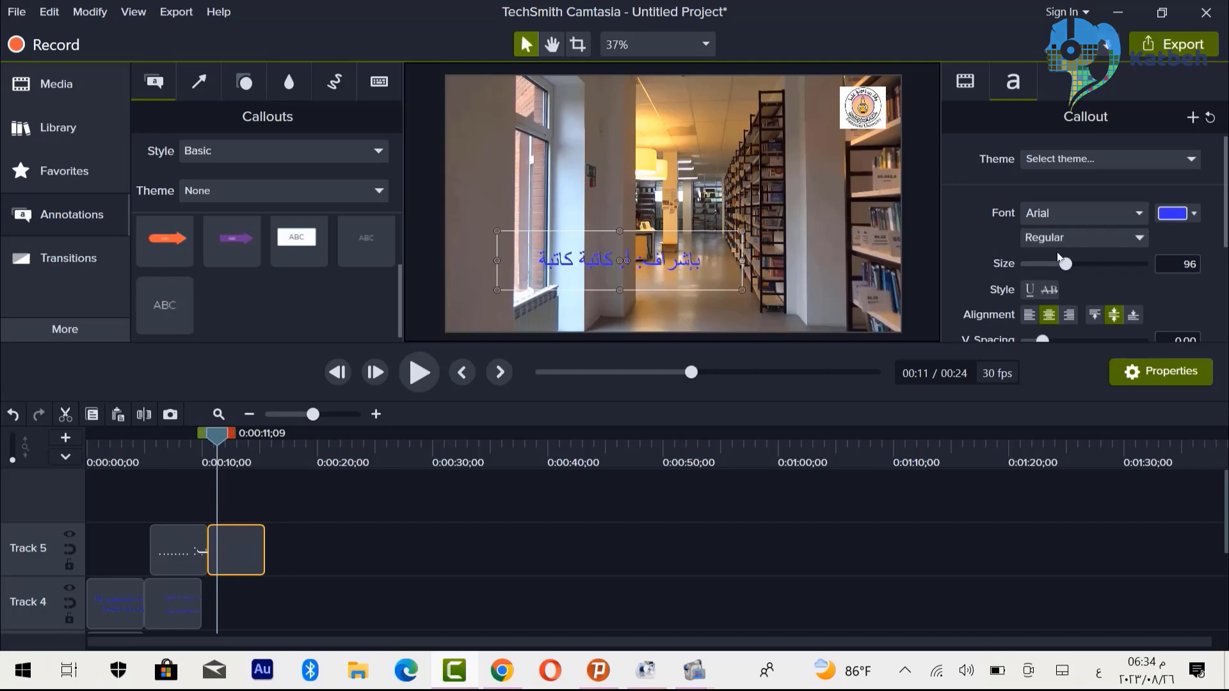
click(1140, 238)
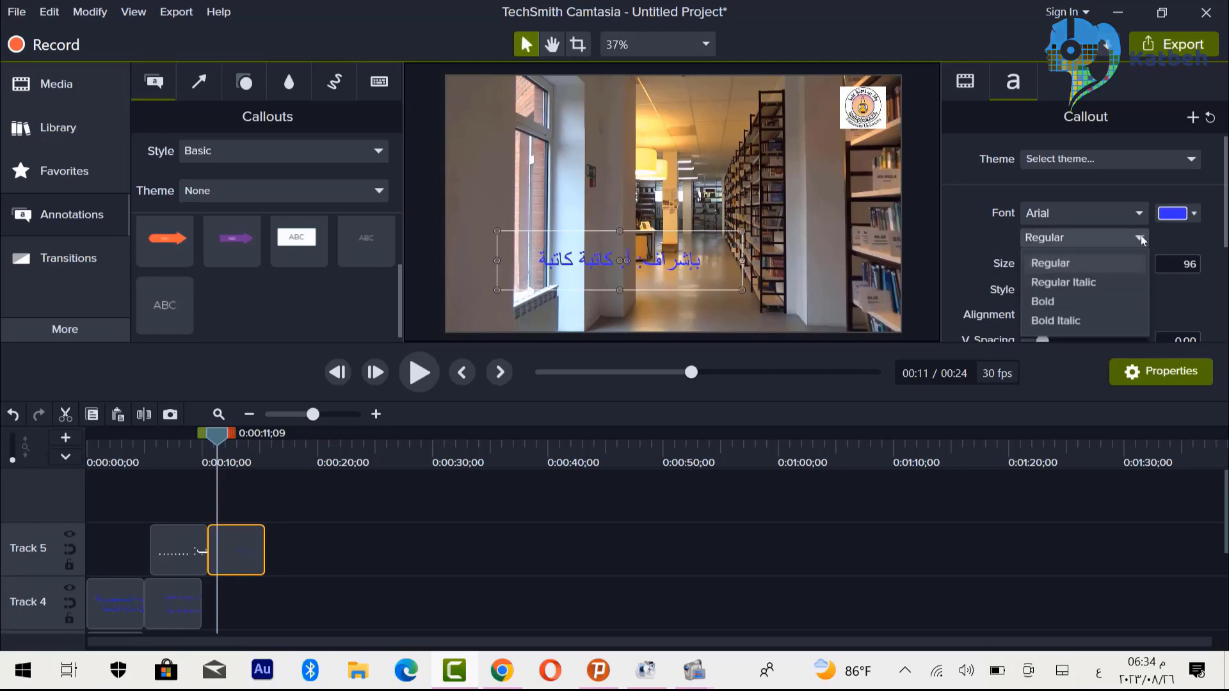
click(1045, 303)
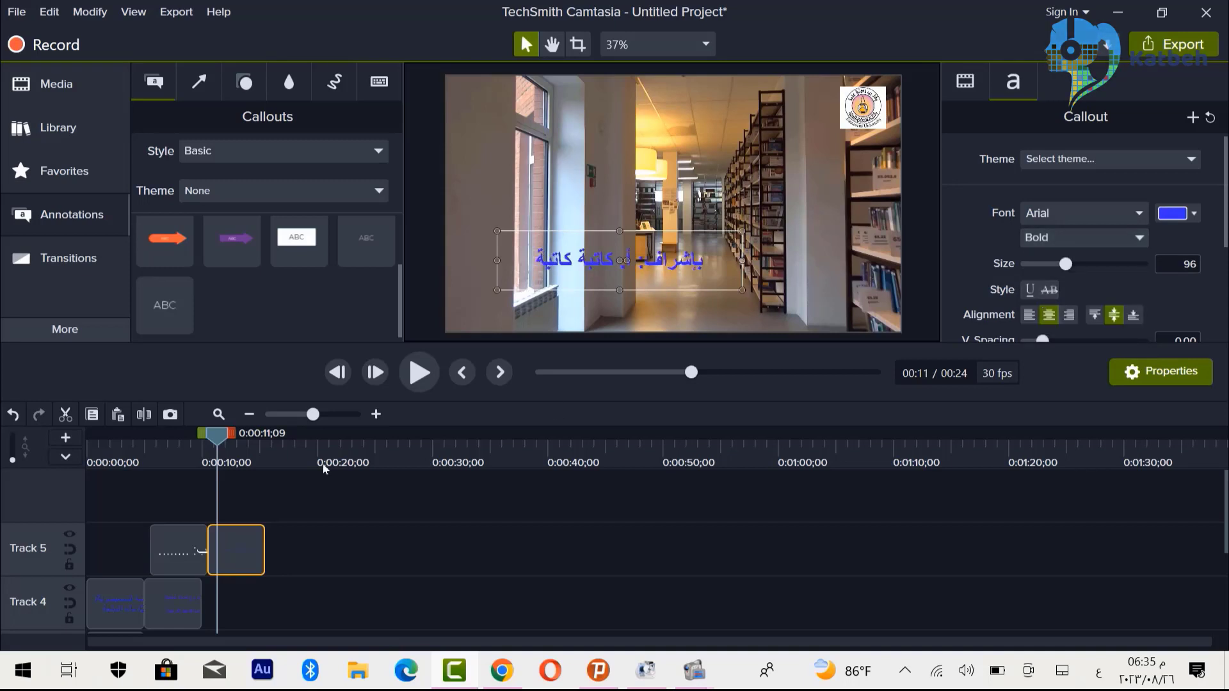
- Set the text of the "الطالب: ........" callout to bold
click(165, 559)
key(space)
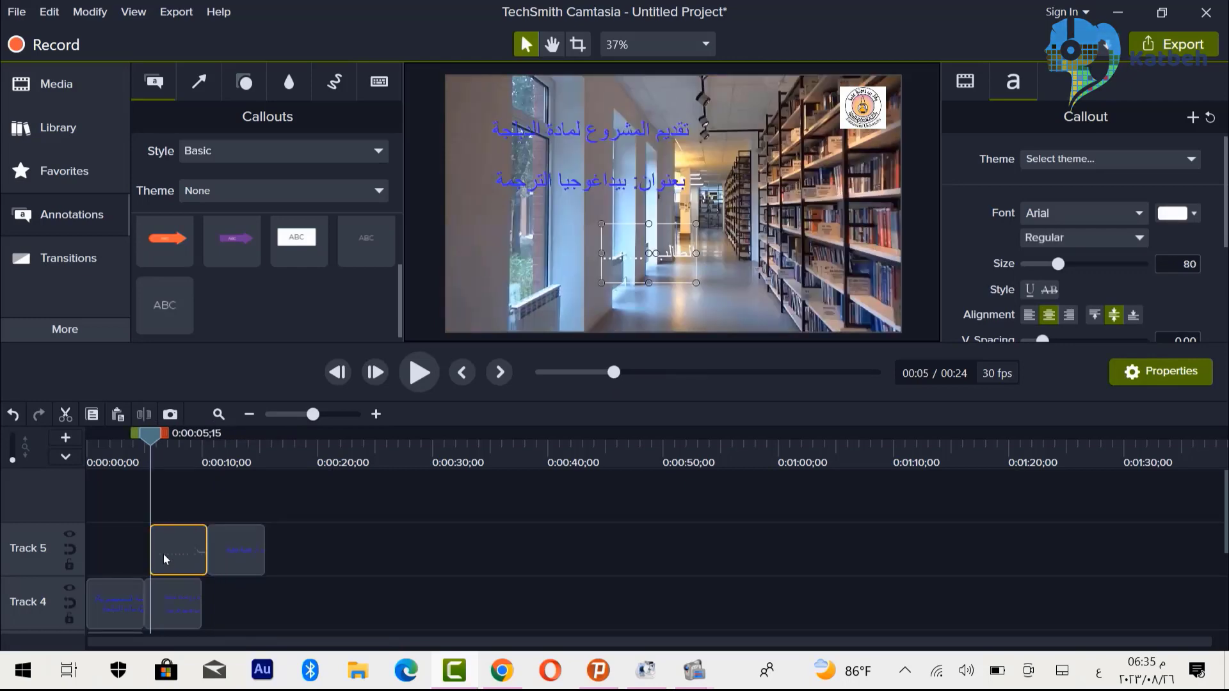
key(space)
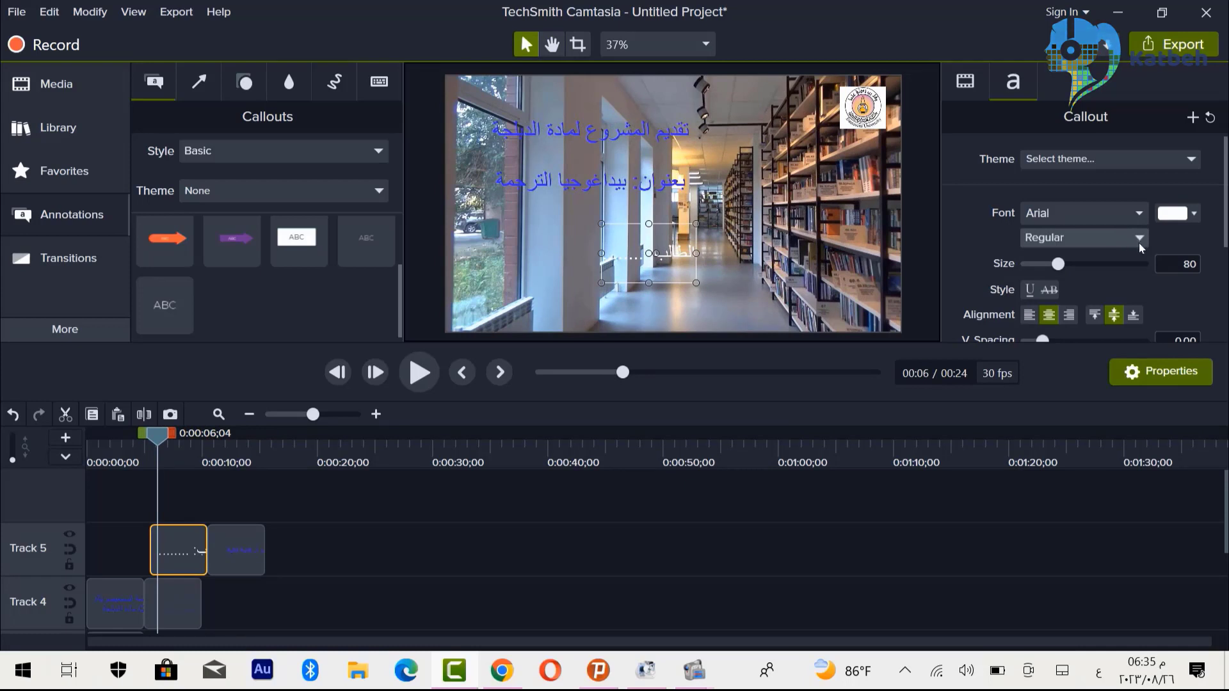
click(1140, 247)
click(1061, 304)
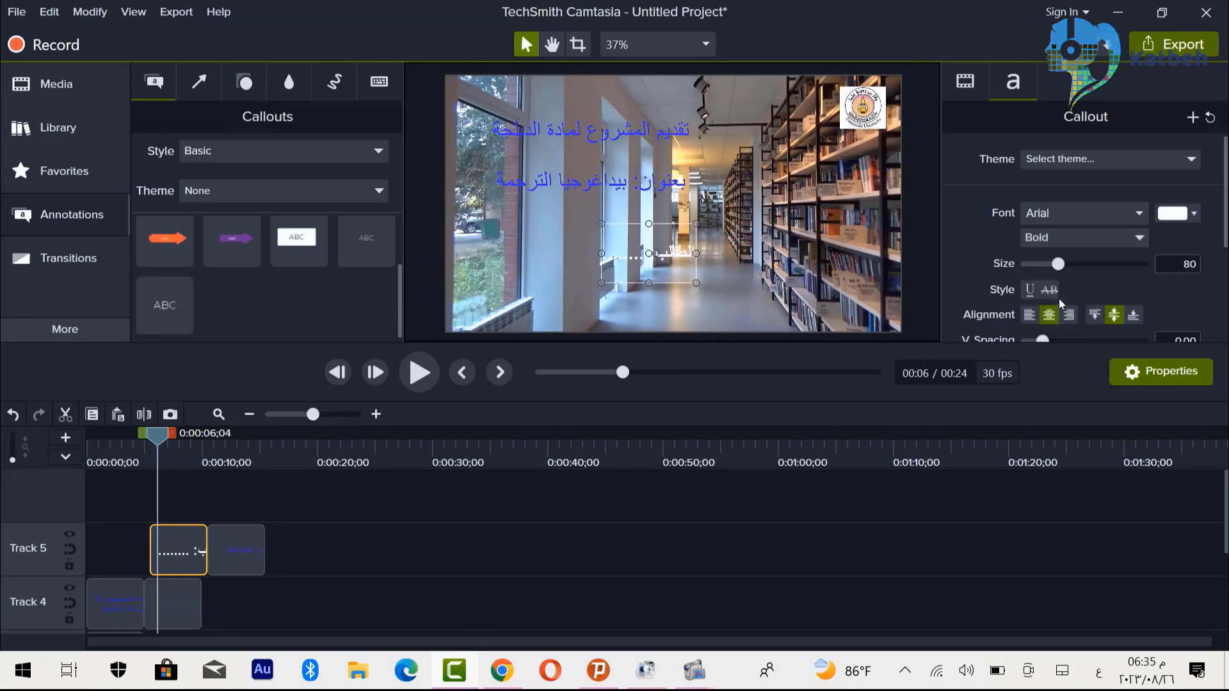
- Set the text of the blue project title callout "تقديم المشروع لمادة الدبلجة" to bold
click(561, 168)
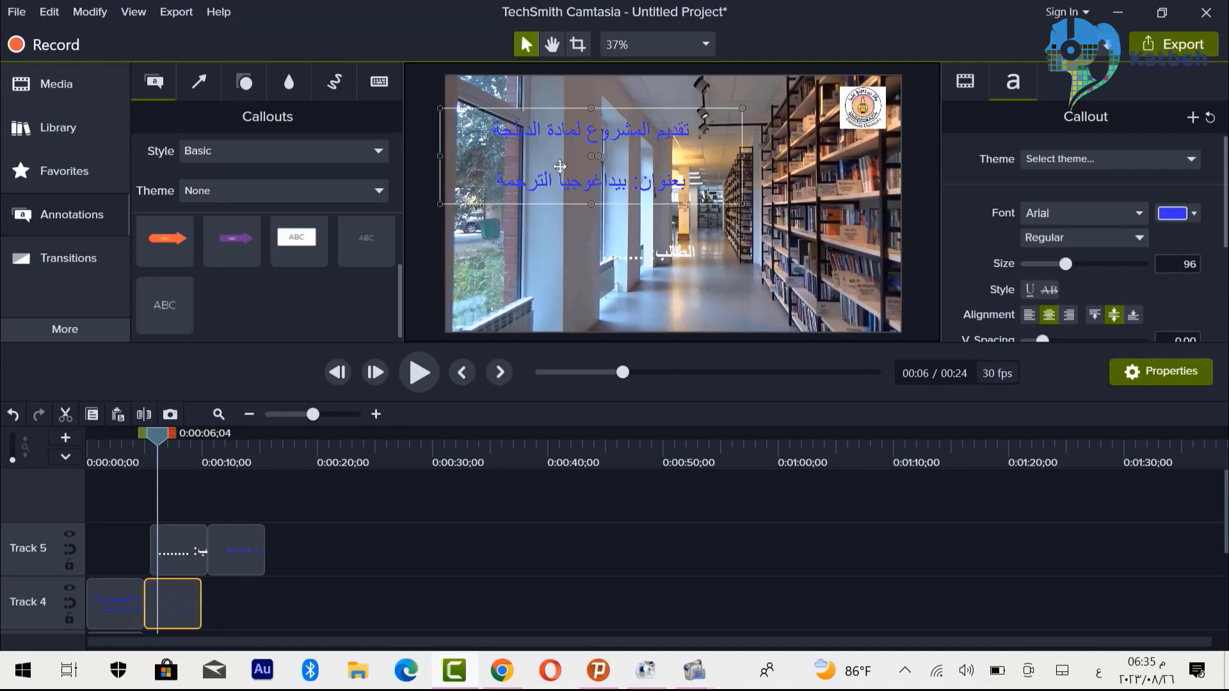
click(1138, 240)
click(1052, 302)
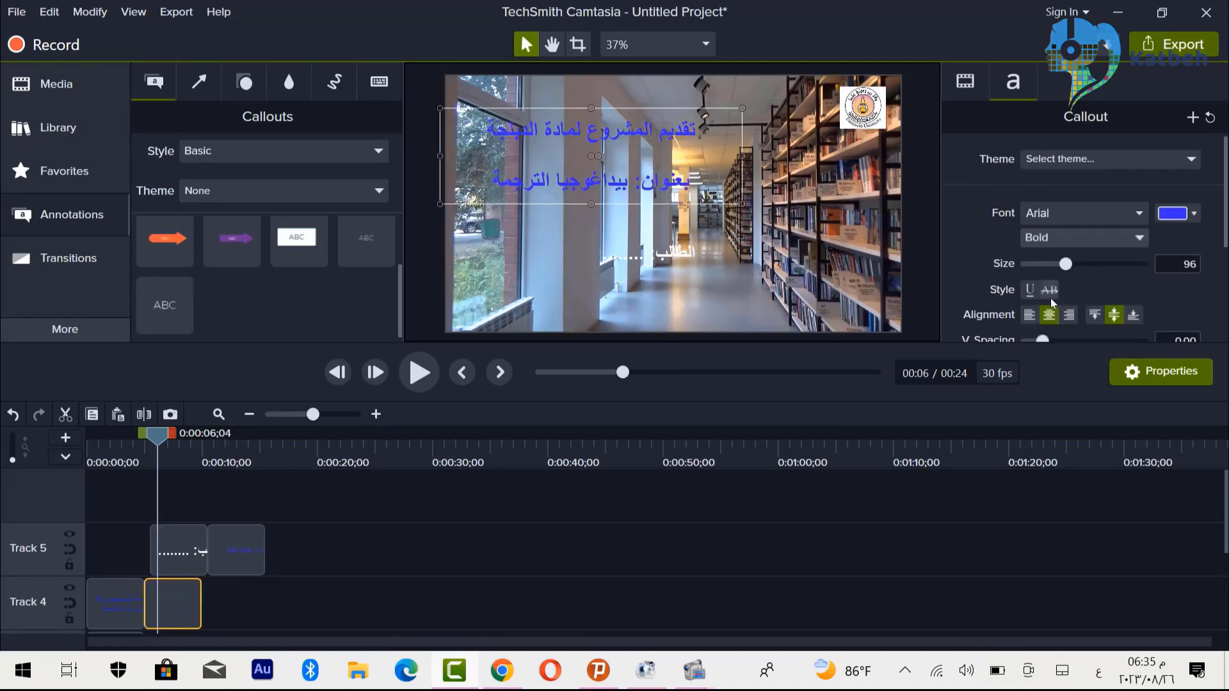
- Return to the opening second of the video and set the department callout "قسم الترجمة السمعبصرية" to bold
click(116, 598)
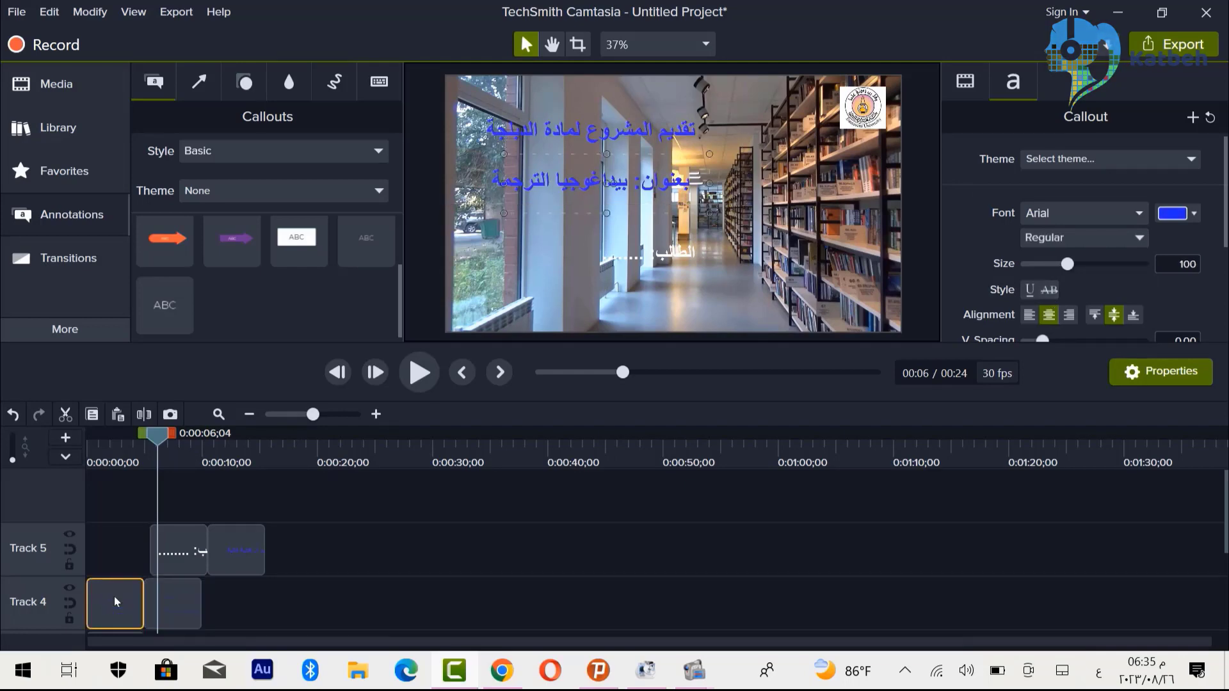
key(ctrl+Home)
key(space)
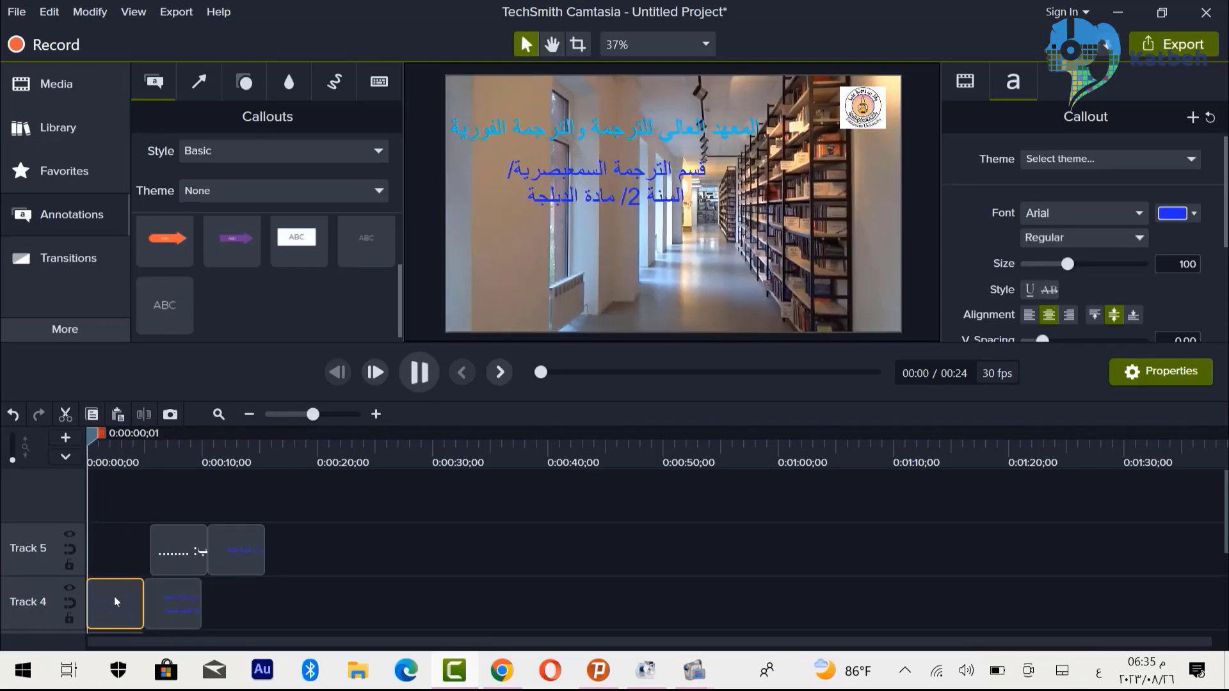
key(space)
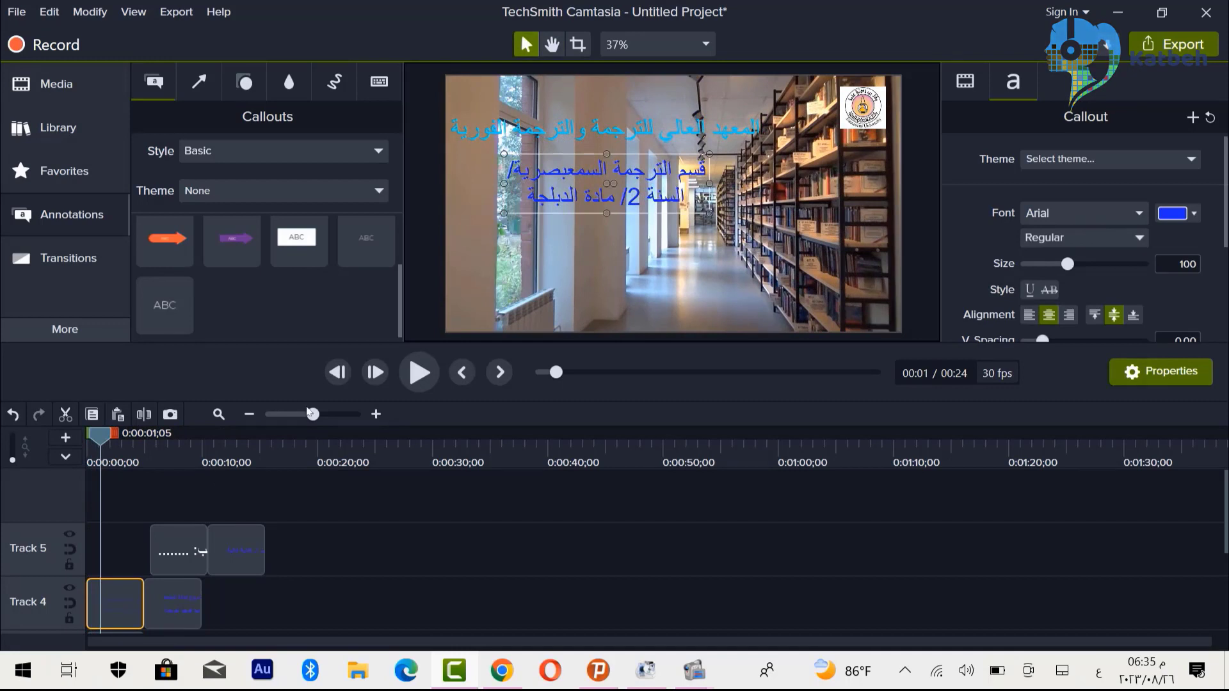
click(1146, 240)
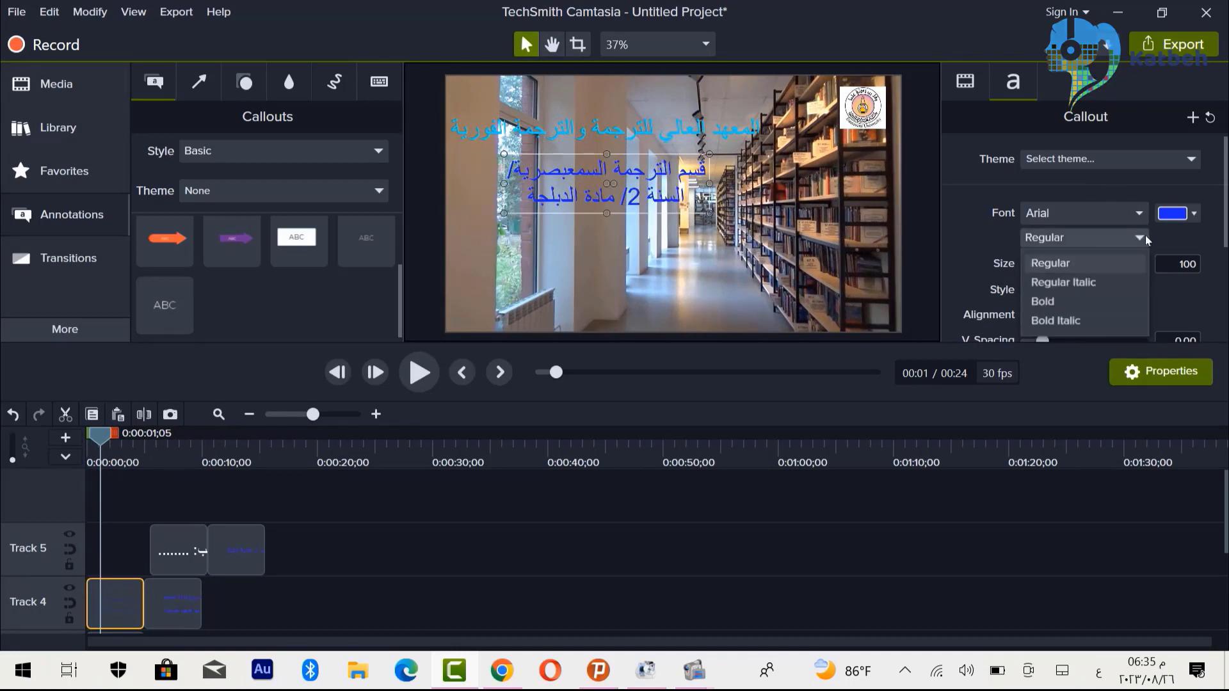
click(1086, 303)
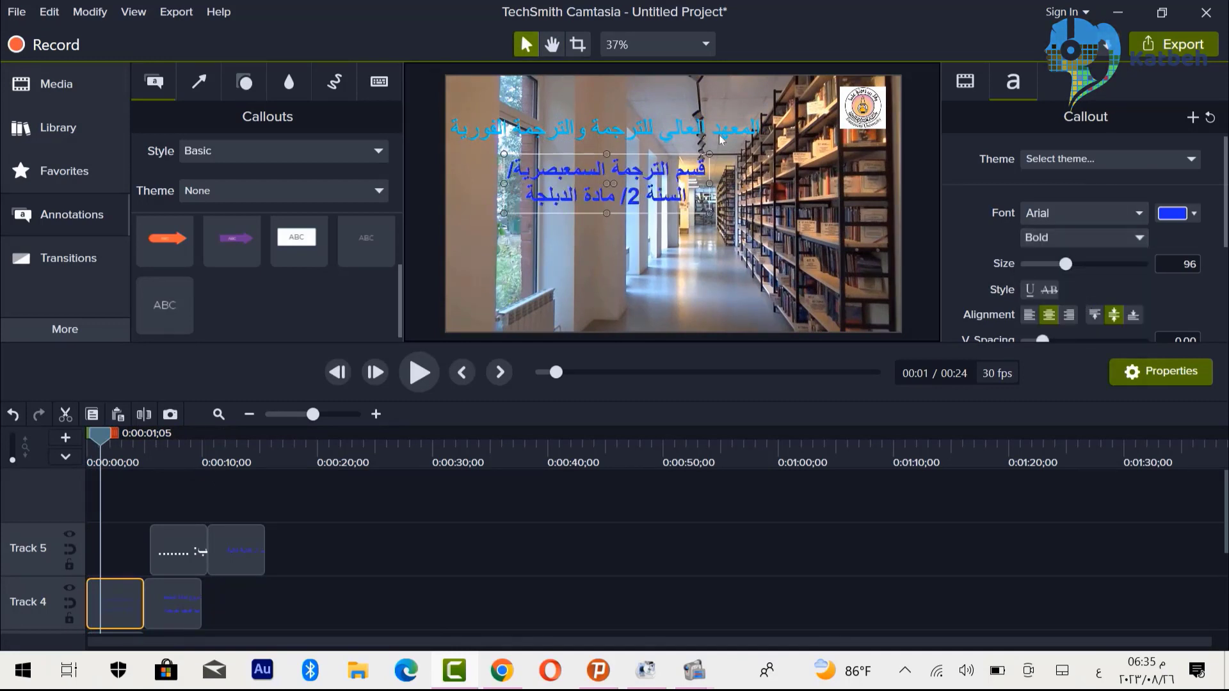
- Set the light blue institute title callout to bold and shift it slightly down and to the right in the frame
click(622, 139)
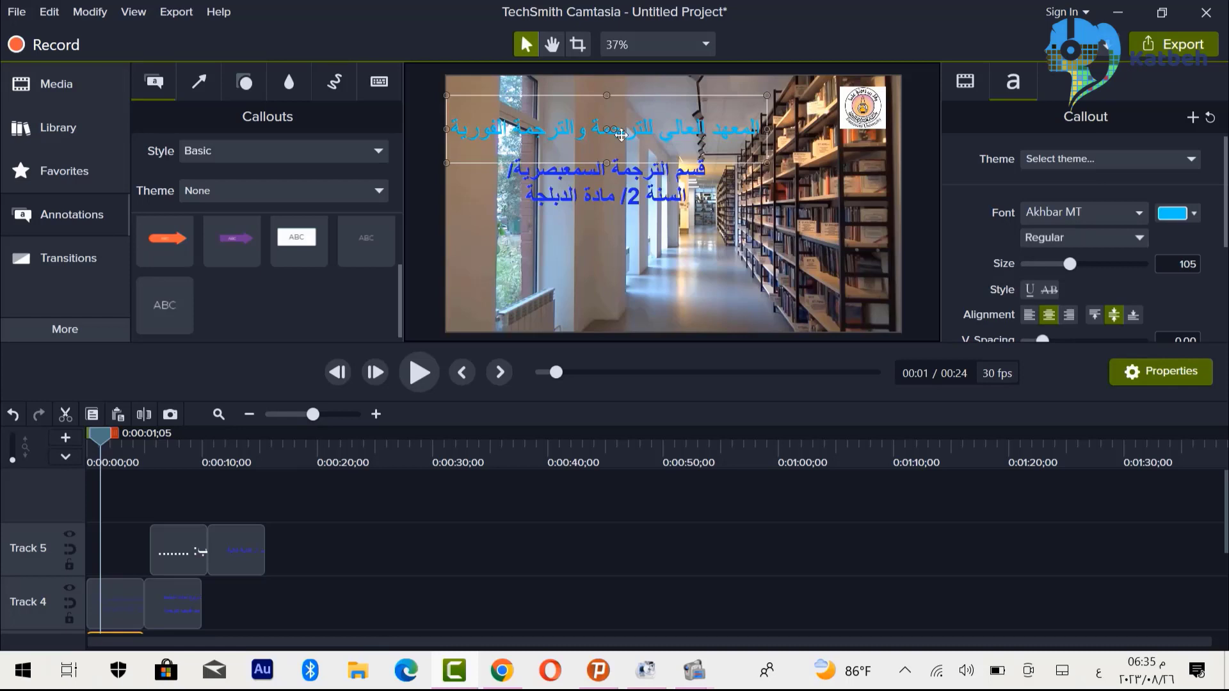
click(1141, 242)
click(1057, 304)
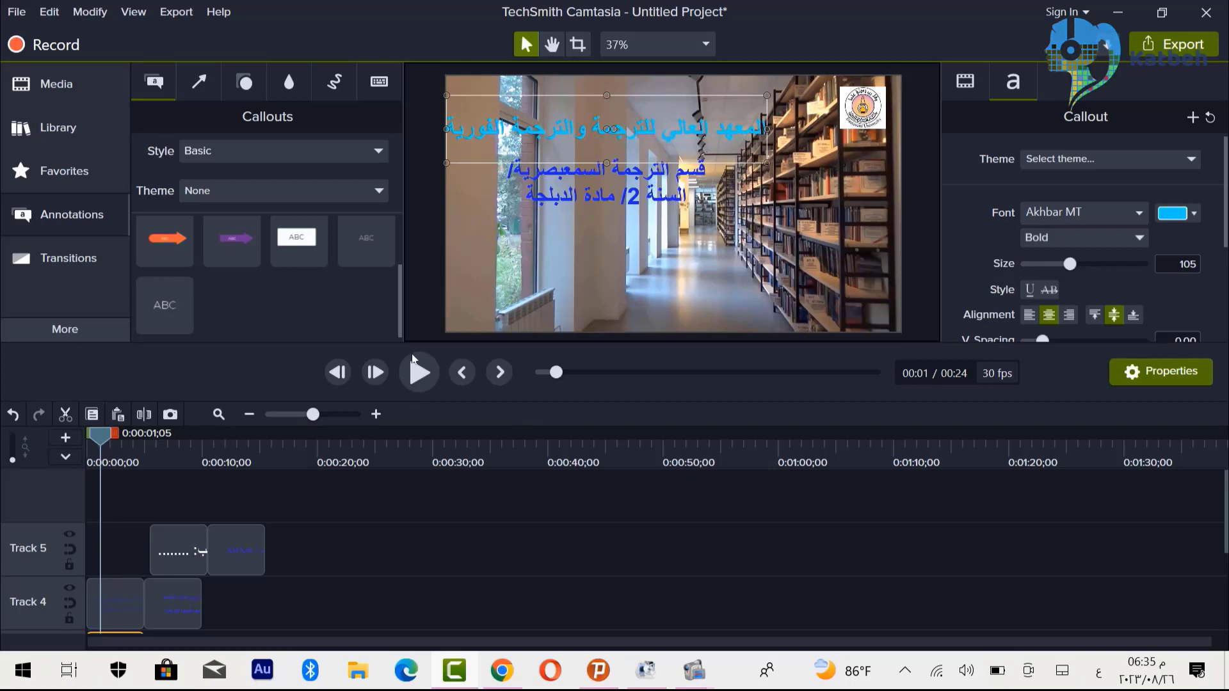
drag(508, 127, 523, 140)
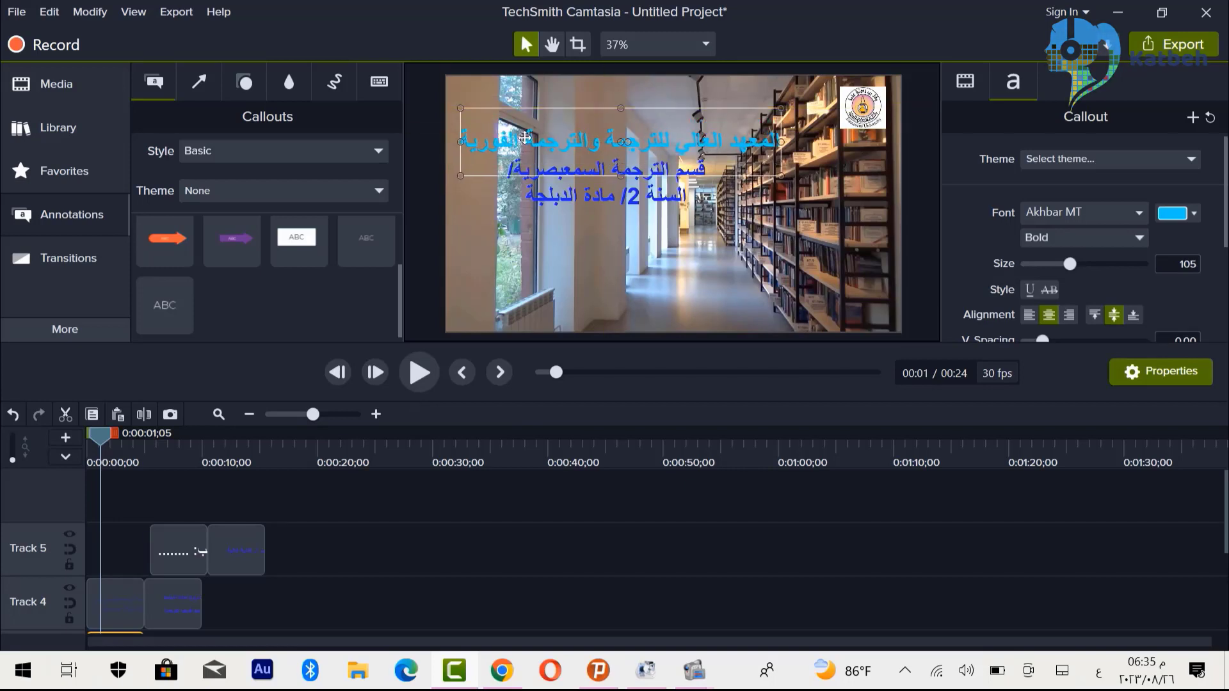
- Bring up the imported images in the project media and select the portrait photo
scroll(358, 288, up, 3)
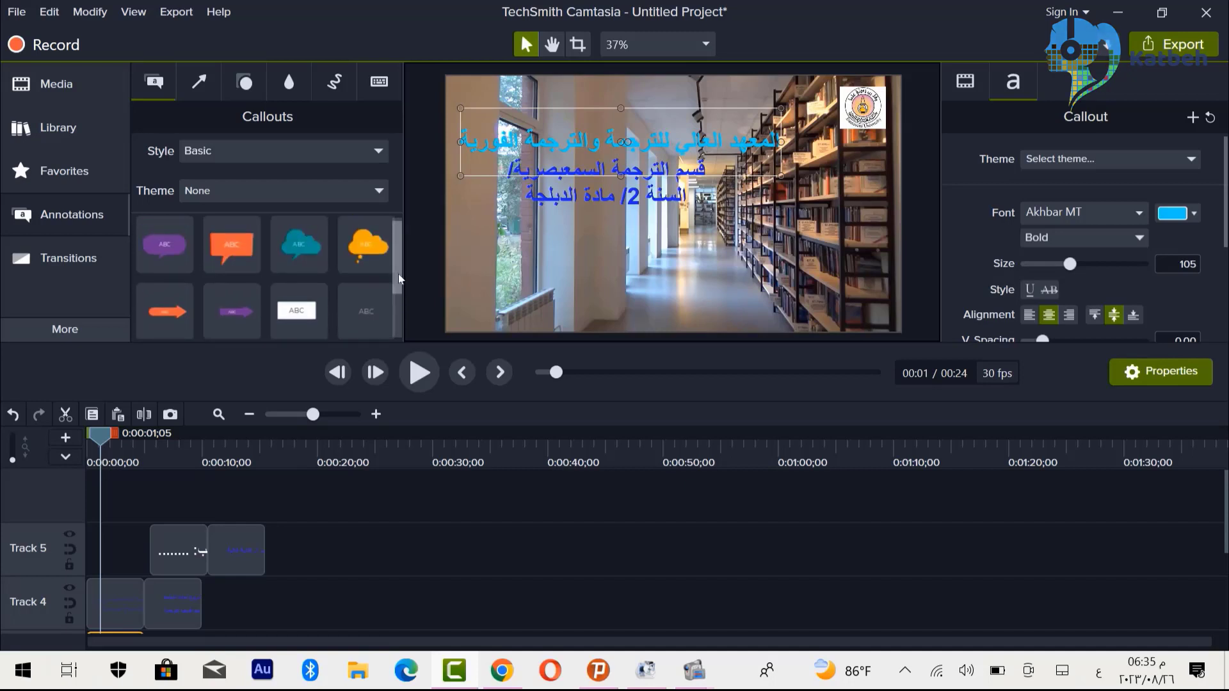
click(63, 77)
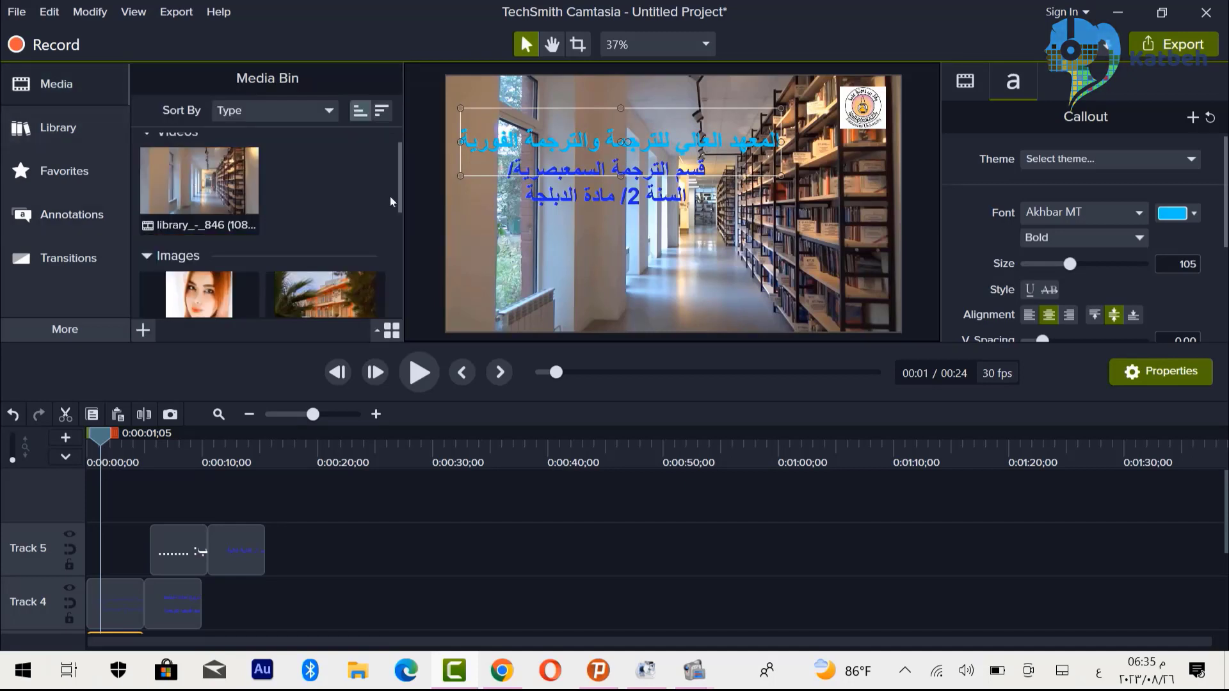
scroll(400, 190, down, 3)
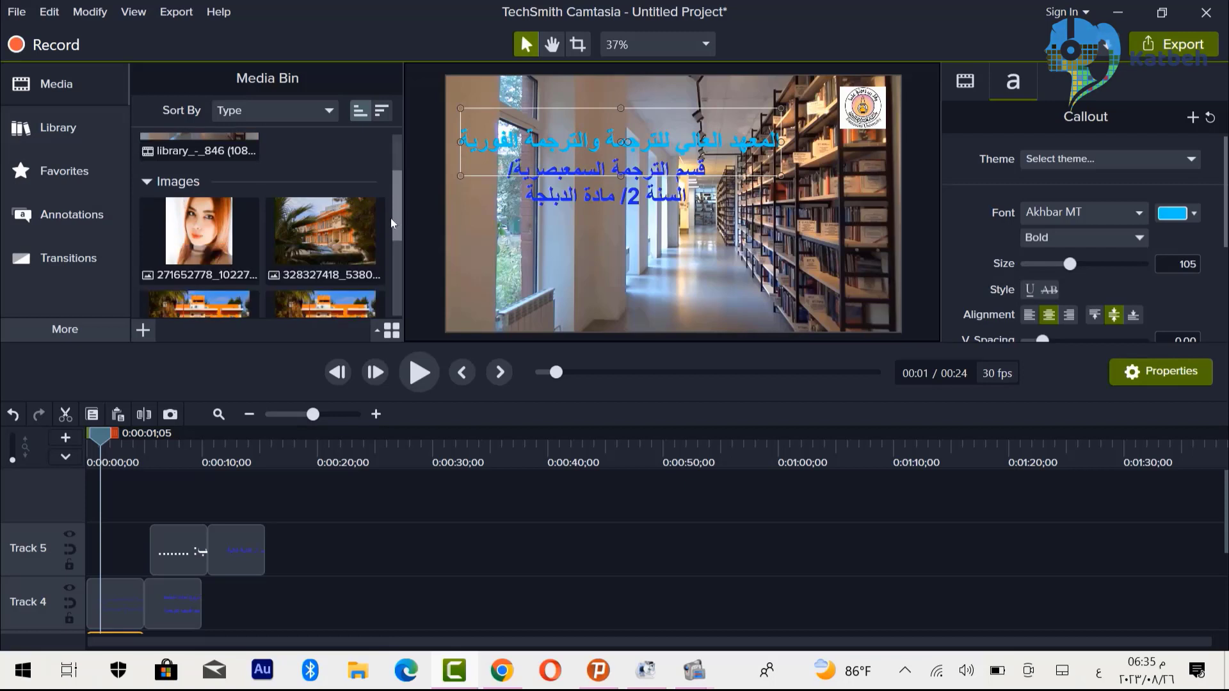
click(190, 226)
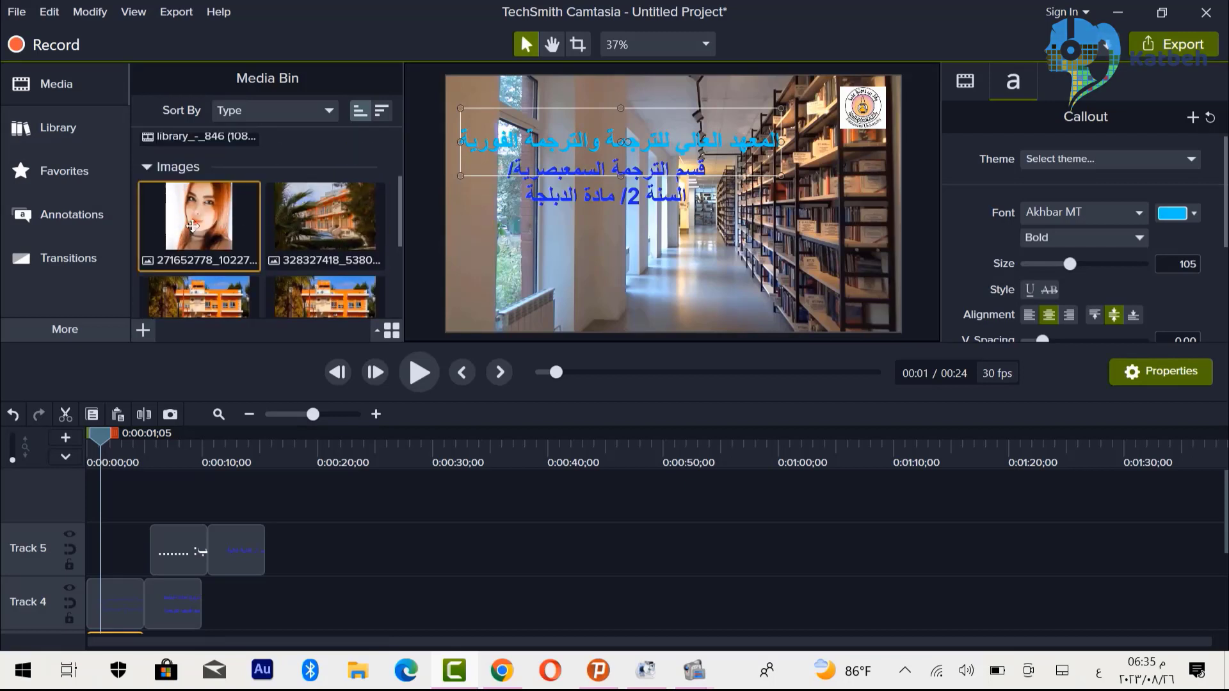
- Play on to about 0:00:03 and move the department callout lower, leaving a gap under the institute title
key(space)
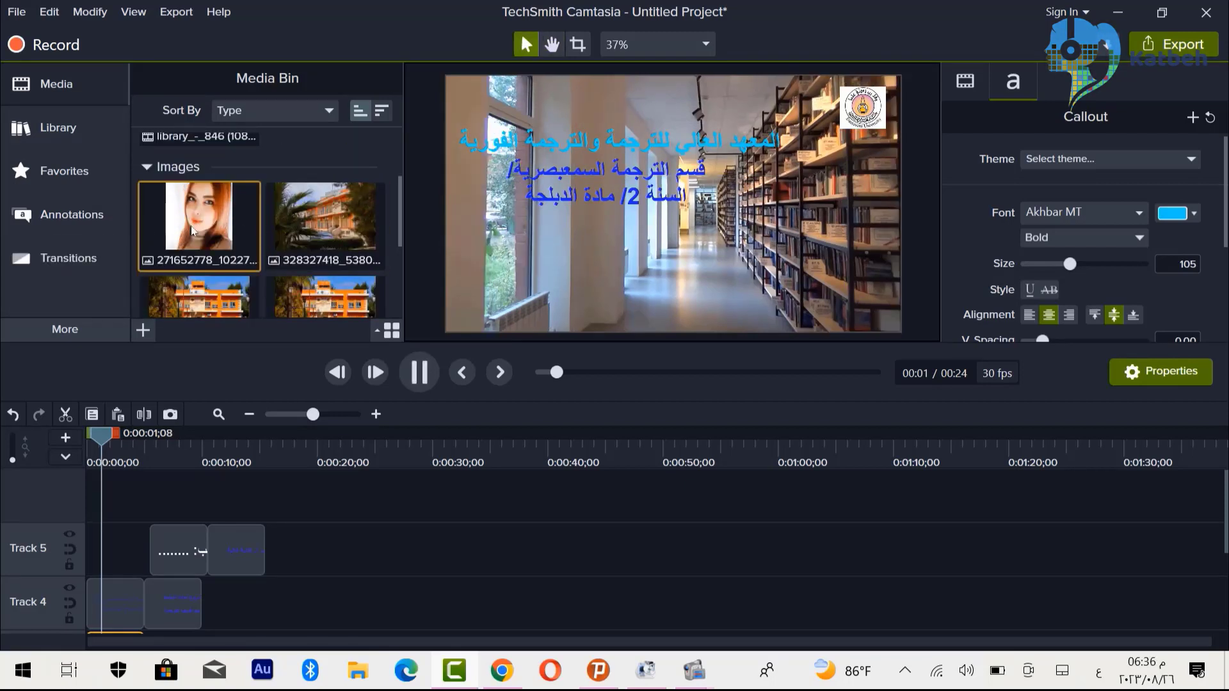
click(604, 110)
drag(604, 195, 585, 213)
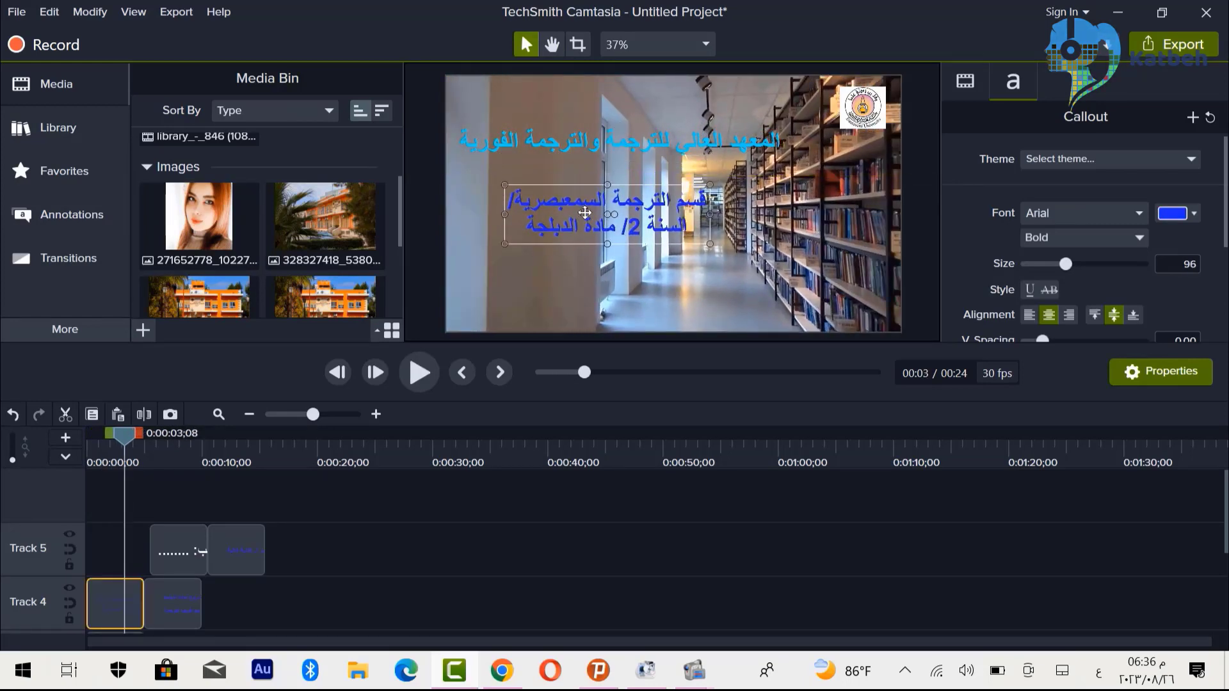
- Play on to about 0:00:06, color the "الطالب: ........" callout black and move it down and to the right
key(space)
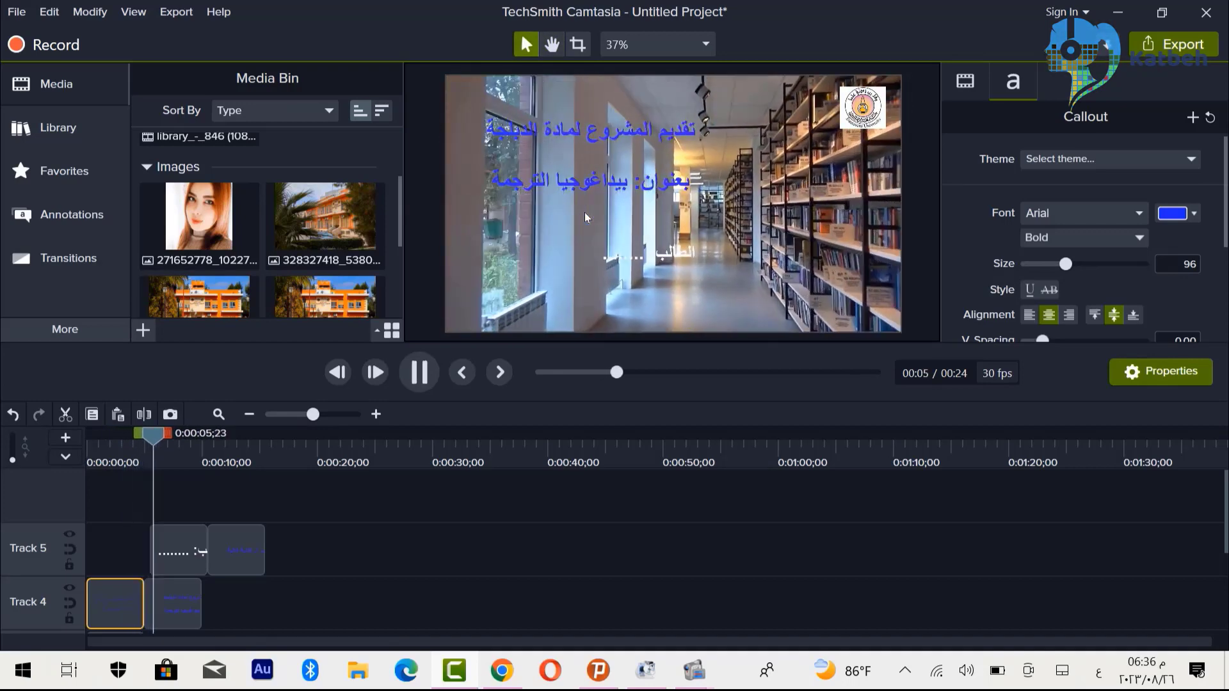
key(space)
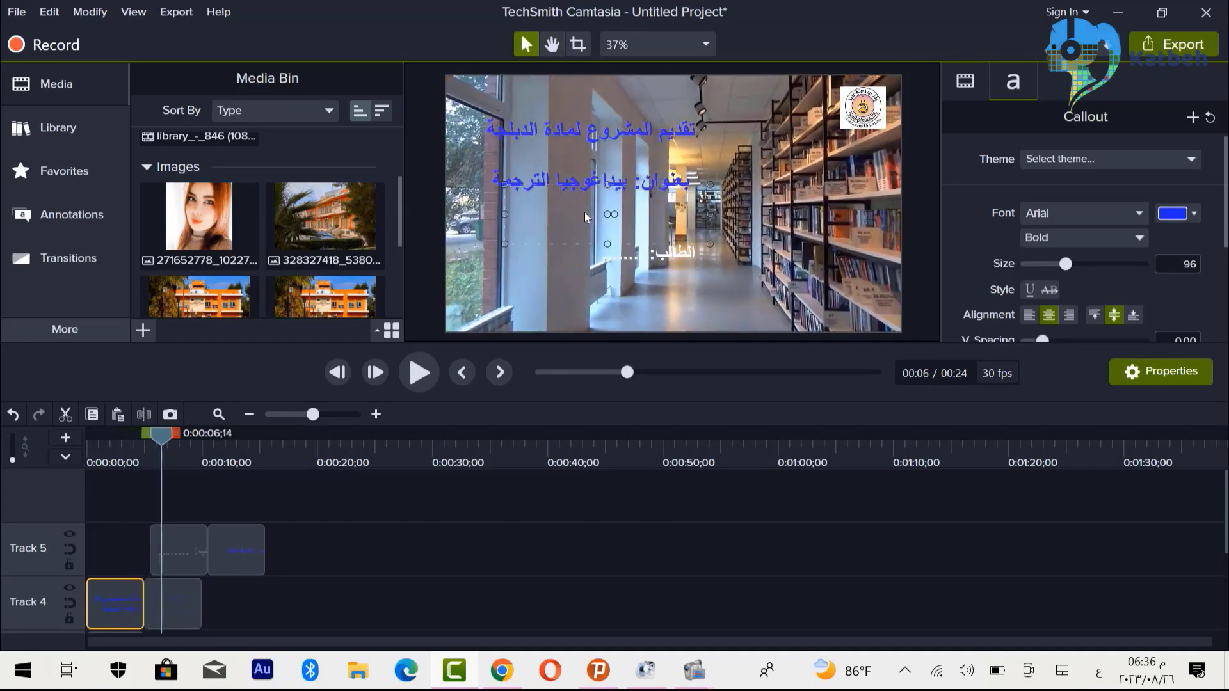
click(649, 253)
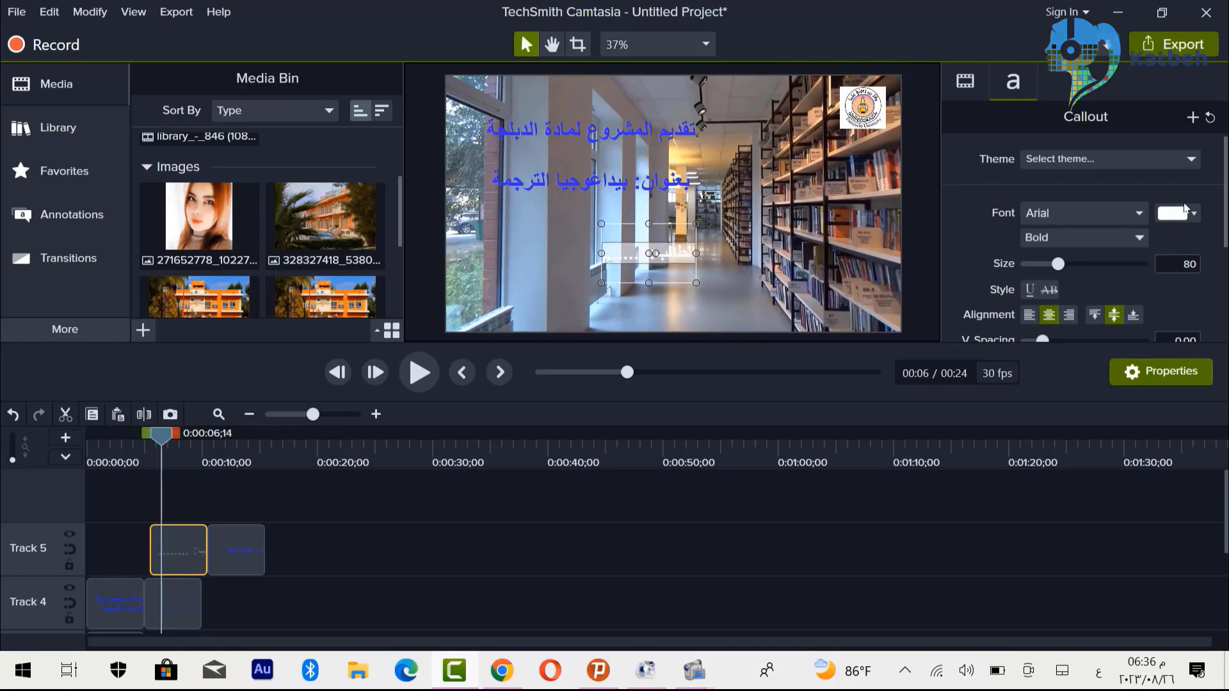
click(591, 308)
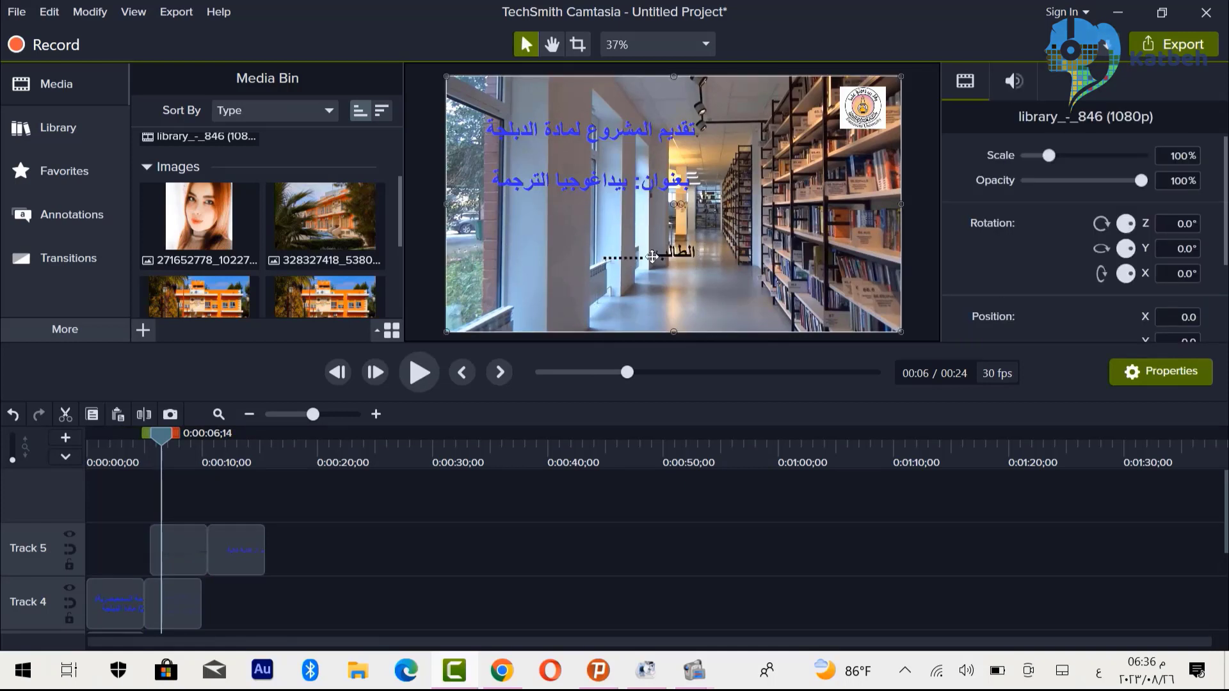
drag(651, 256, 696, 295)
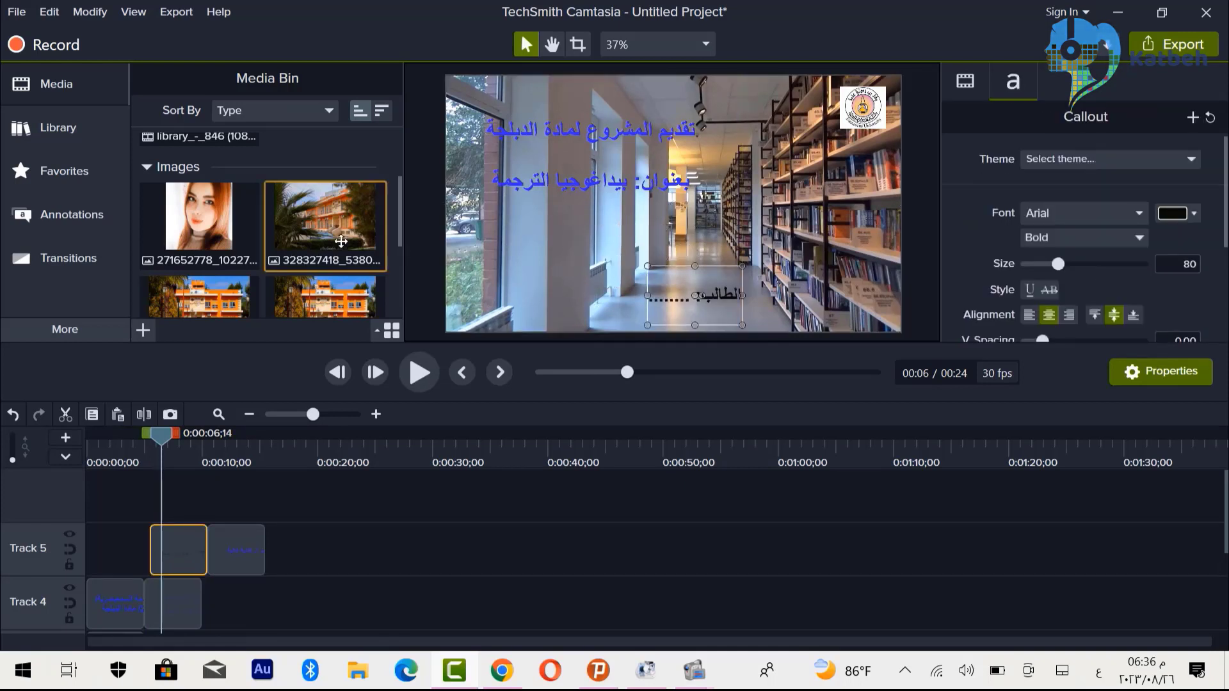
- Add the portrait photo to the frame, scale it to about 38.9% and place it left of the student callout
ctrl+click(209, 227)
drag(209, 227, 508, 242)
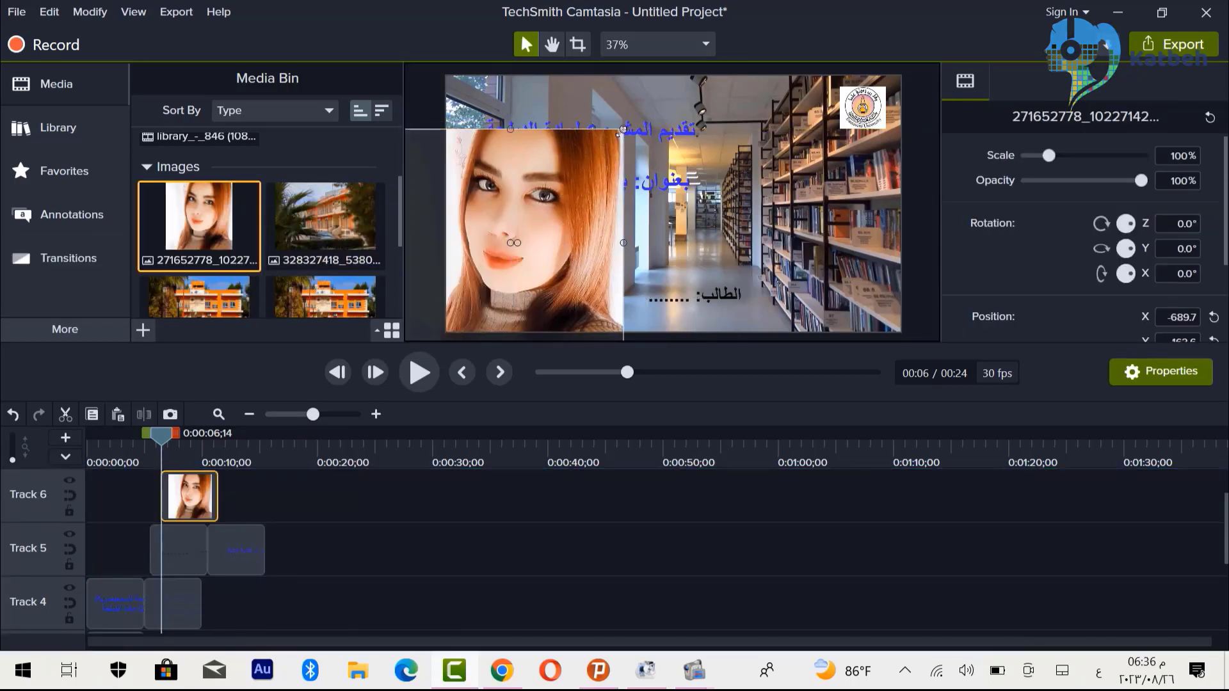
drag(622, 130, 569, 256)
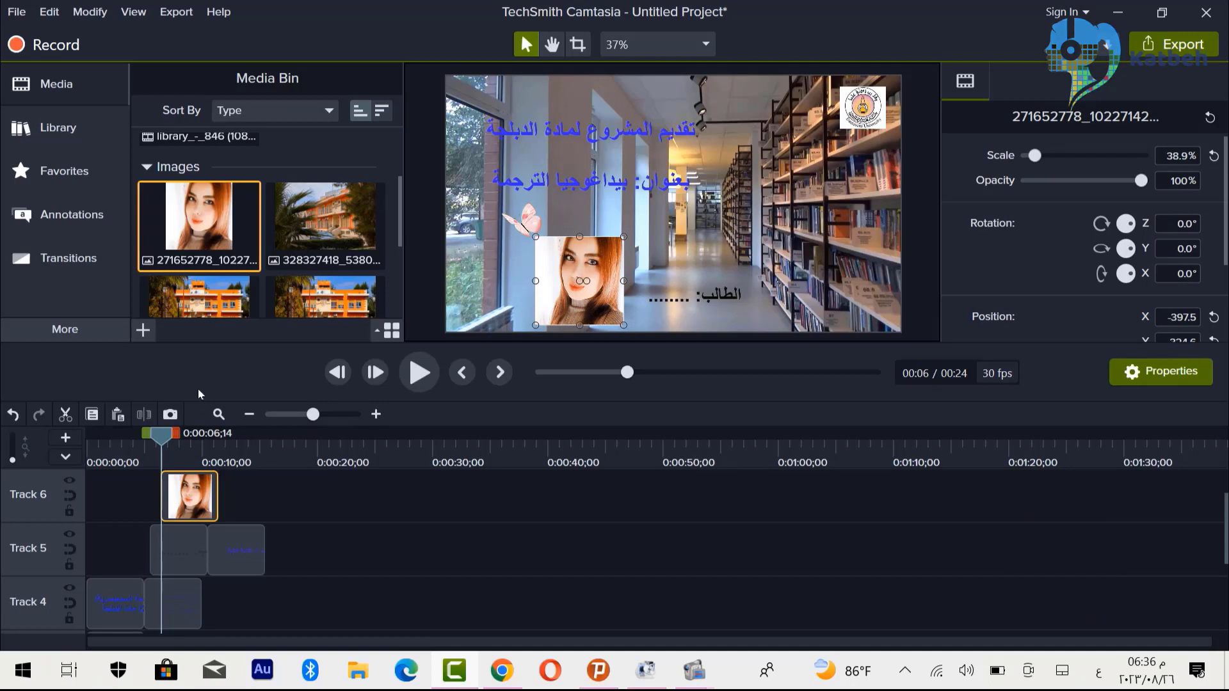
- From the start of the video, apply the Drifting behavior to the institute title callout on Track 3 and the department callout on Track 4
drag(160, 435, 37, 444)
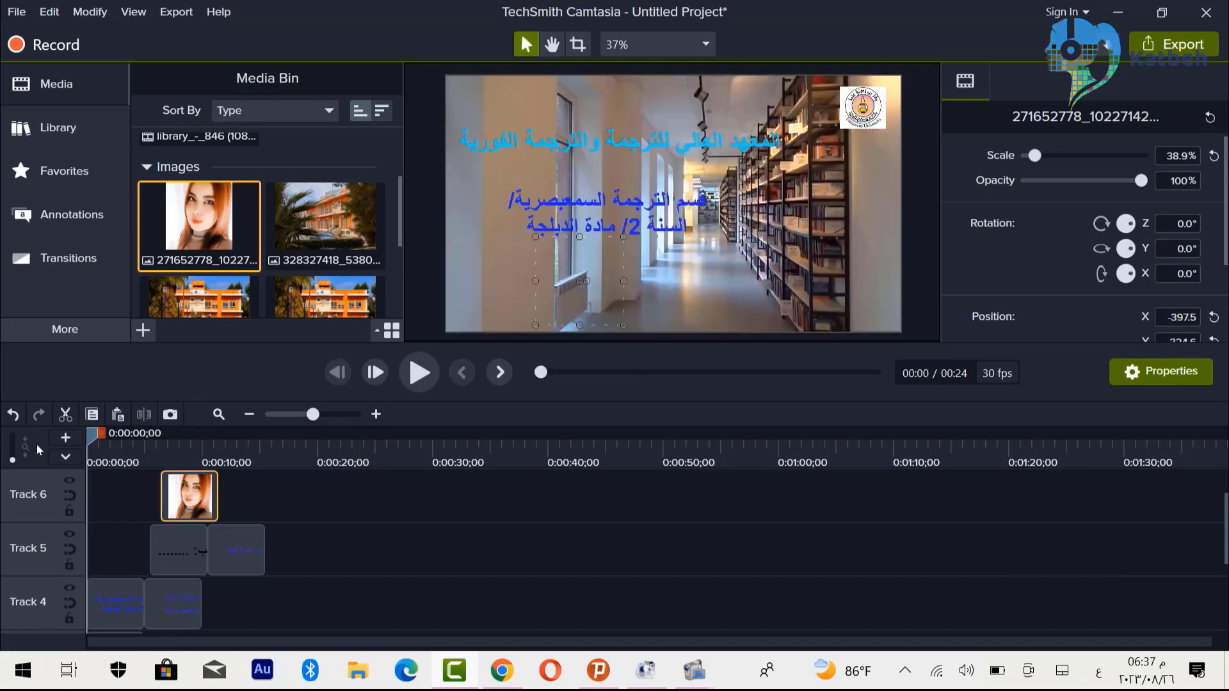
click(69, 332)
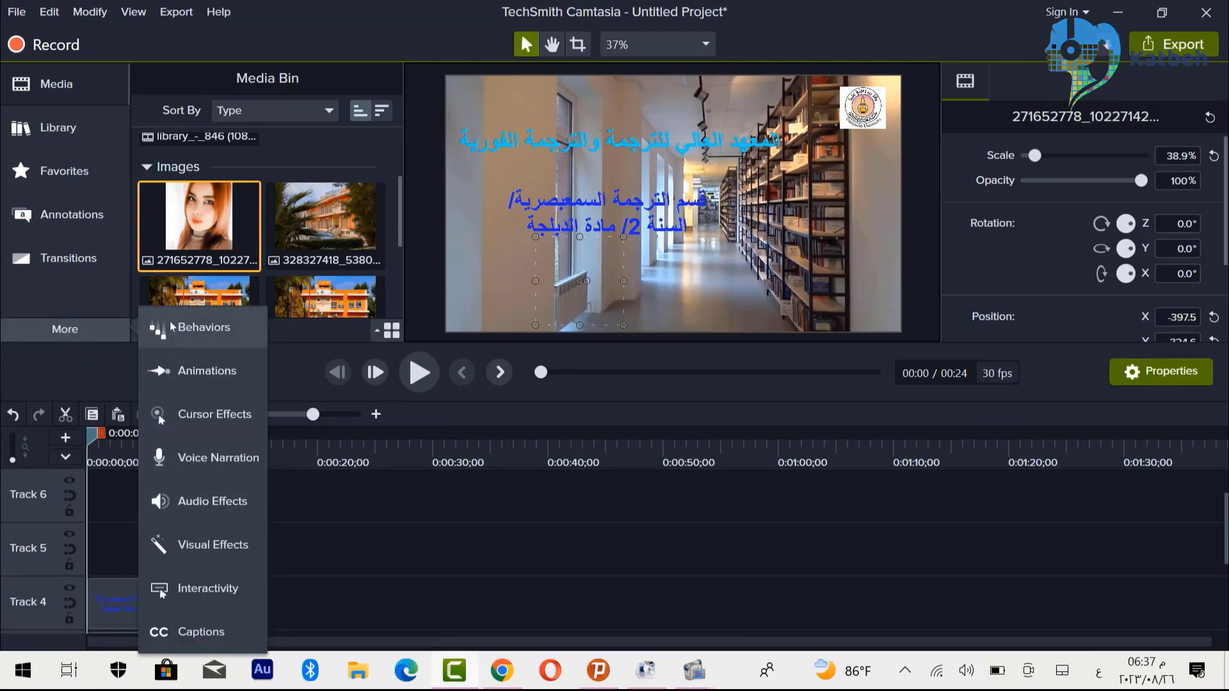
click(189, 327)
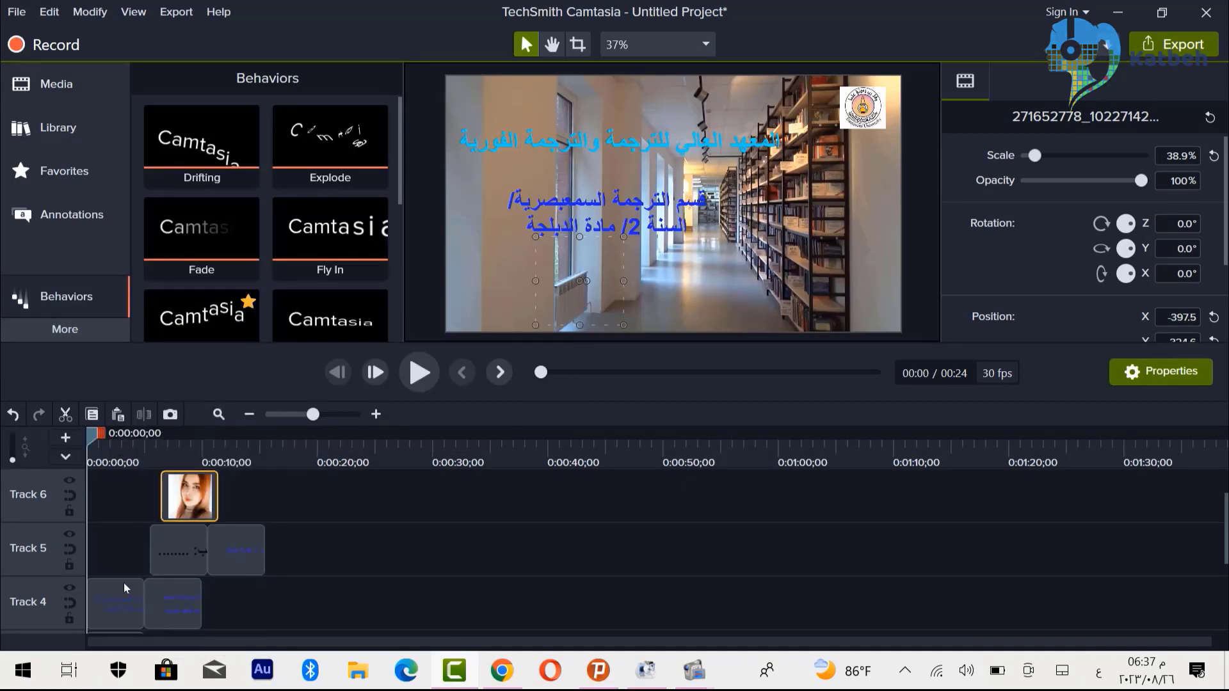
click(113, 610)
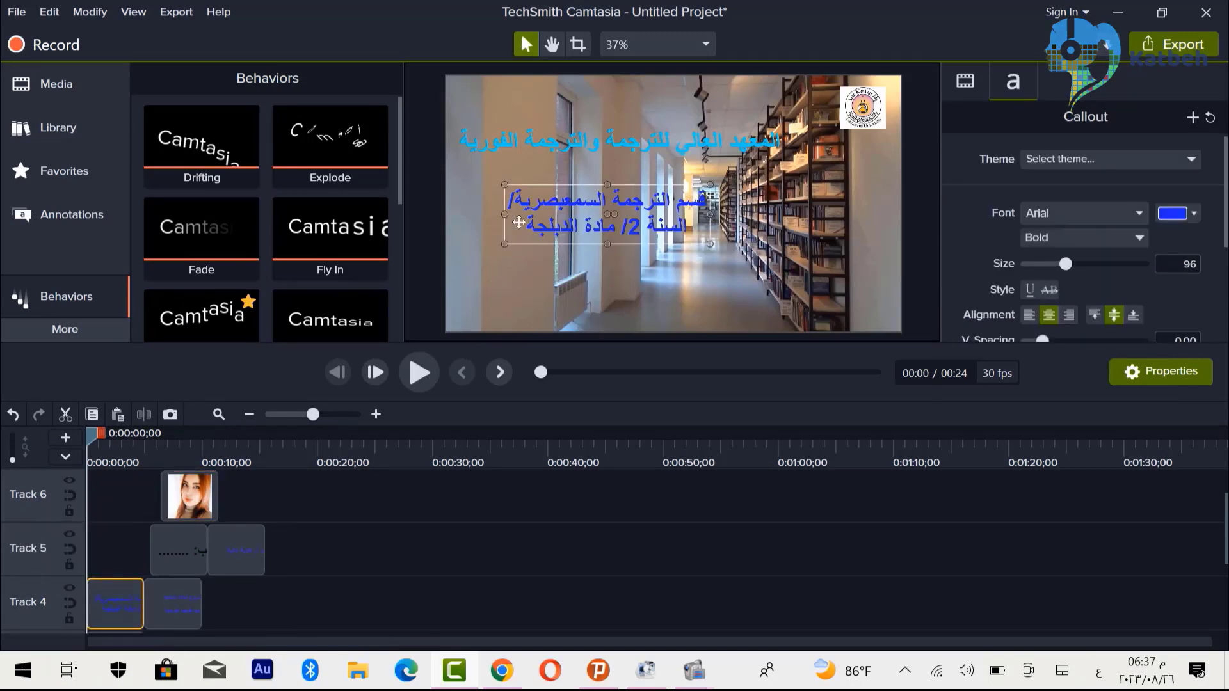
double_click(586, 143)
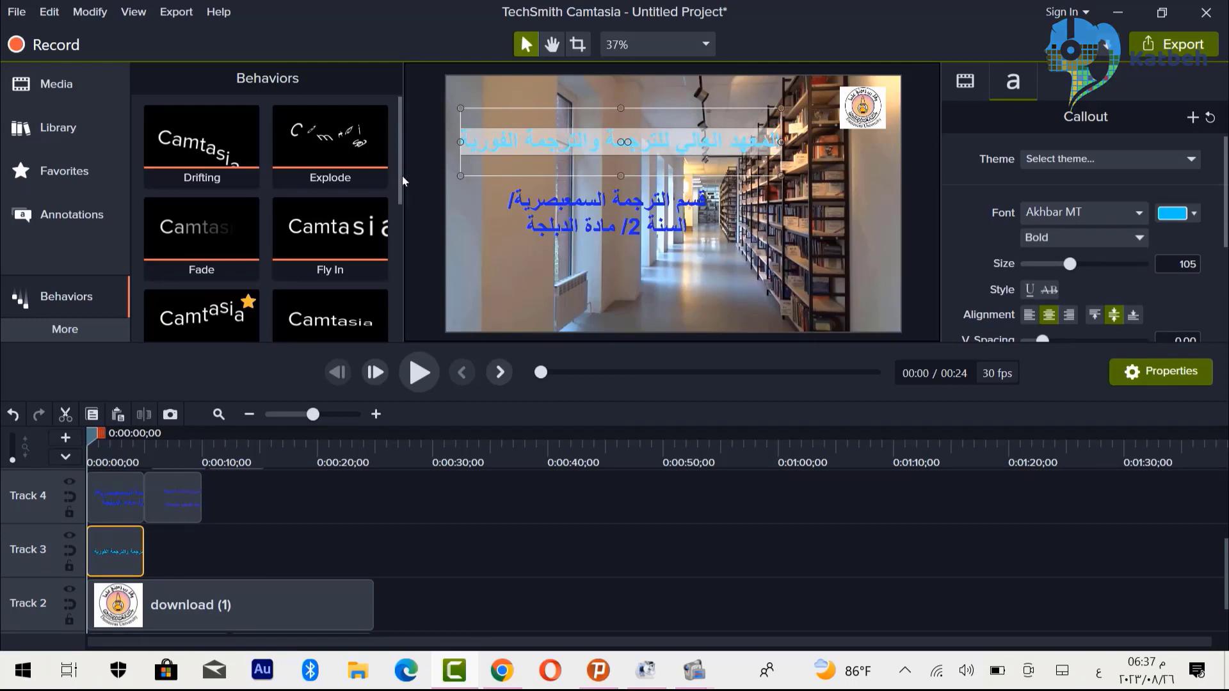
mouse_move(401, 176)
mouse_down()
mouse_move(399, 318)
mouse_move(380, 166)
mouse_up()
click(229, 164)
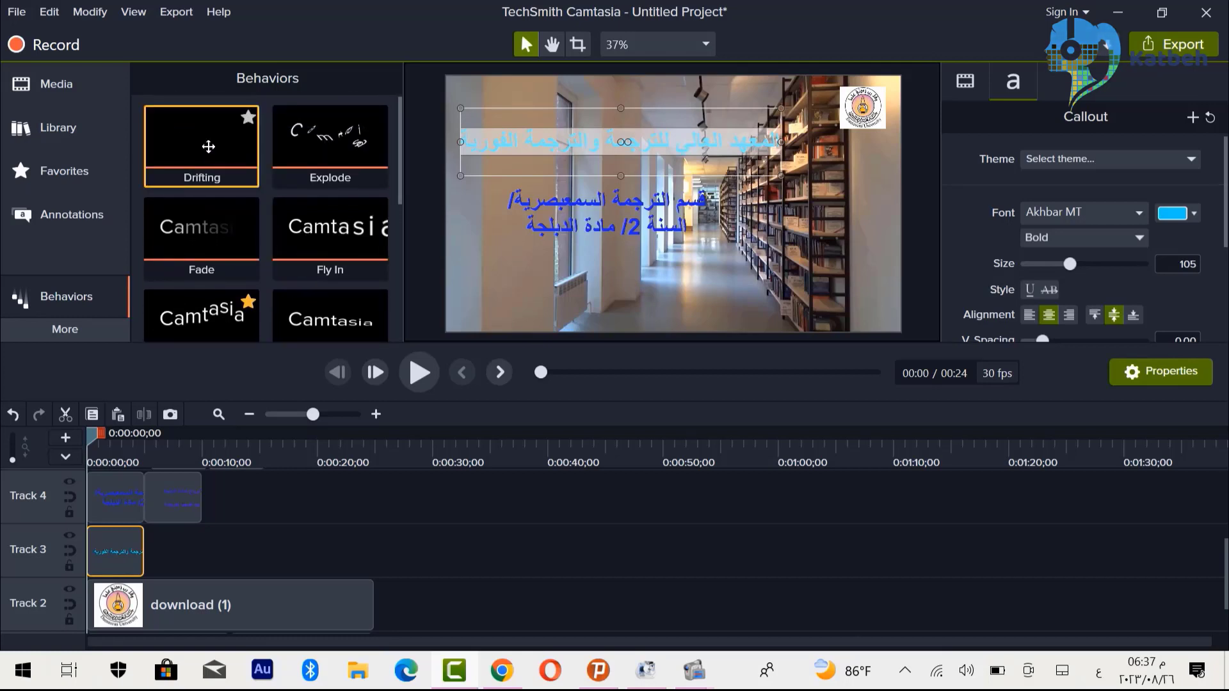
drag(206, 147, 111, 555)
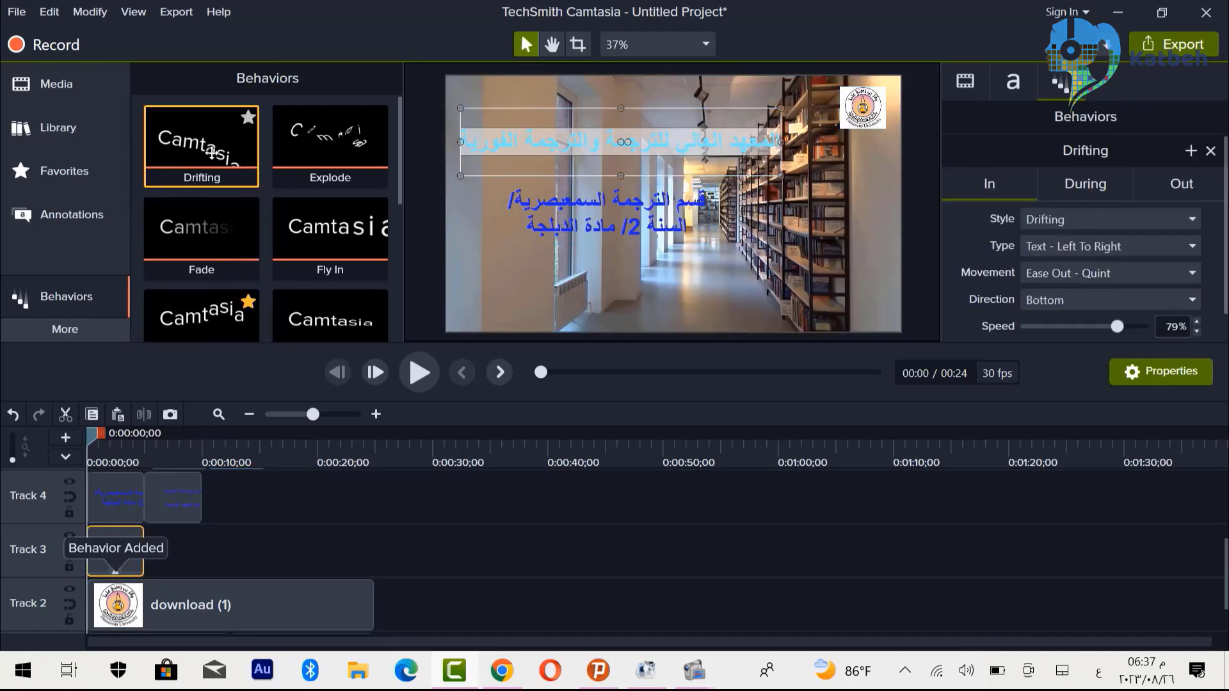
drag(213, 143, 120, 491)
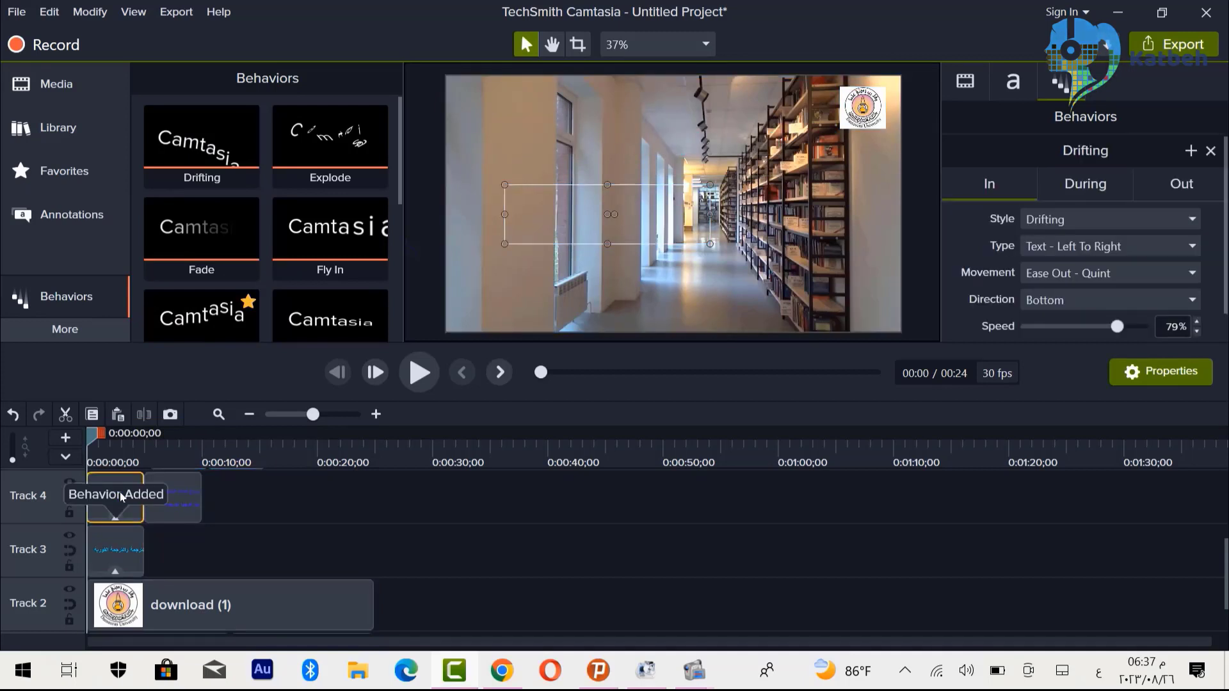
- Play on to just before 0:00:06 and apply the Jump And Fall behavior to the project title callout on Track 4
key(space)
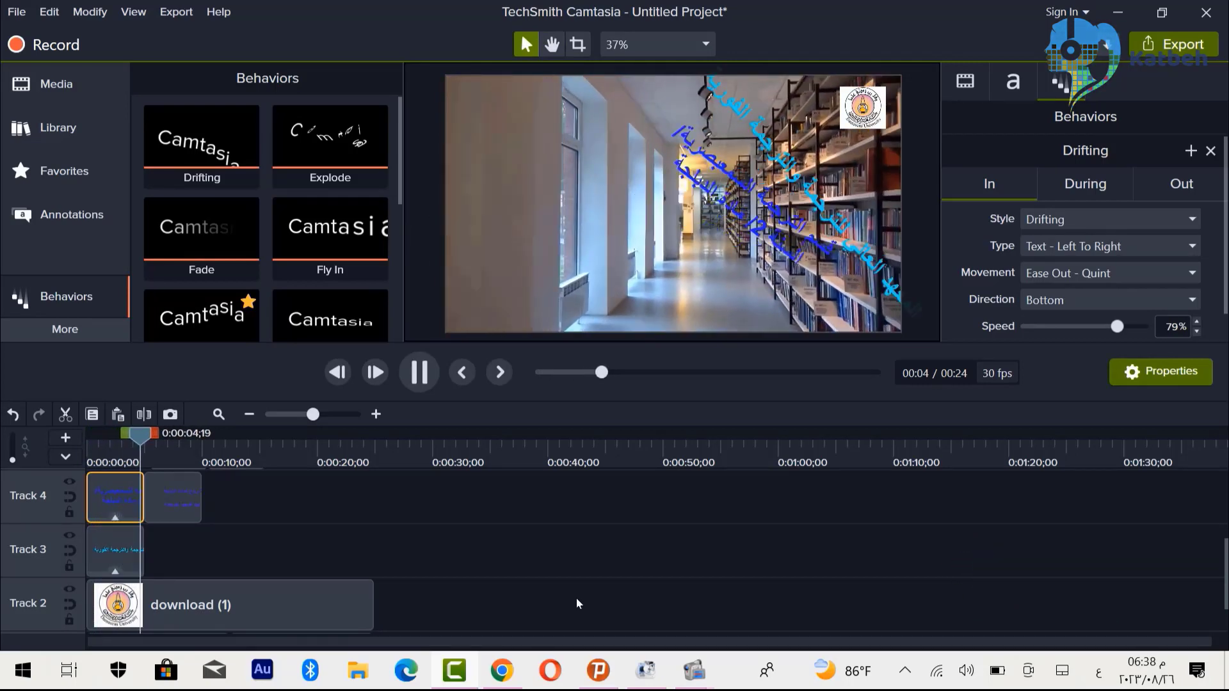
click(481, 196)
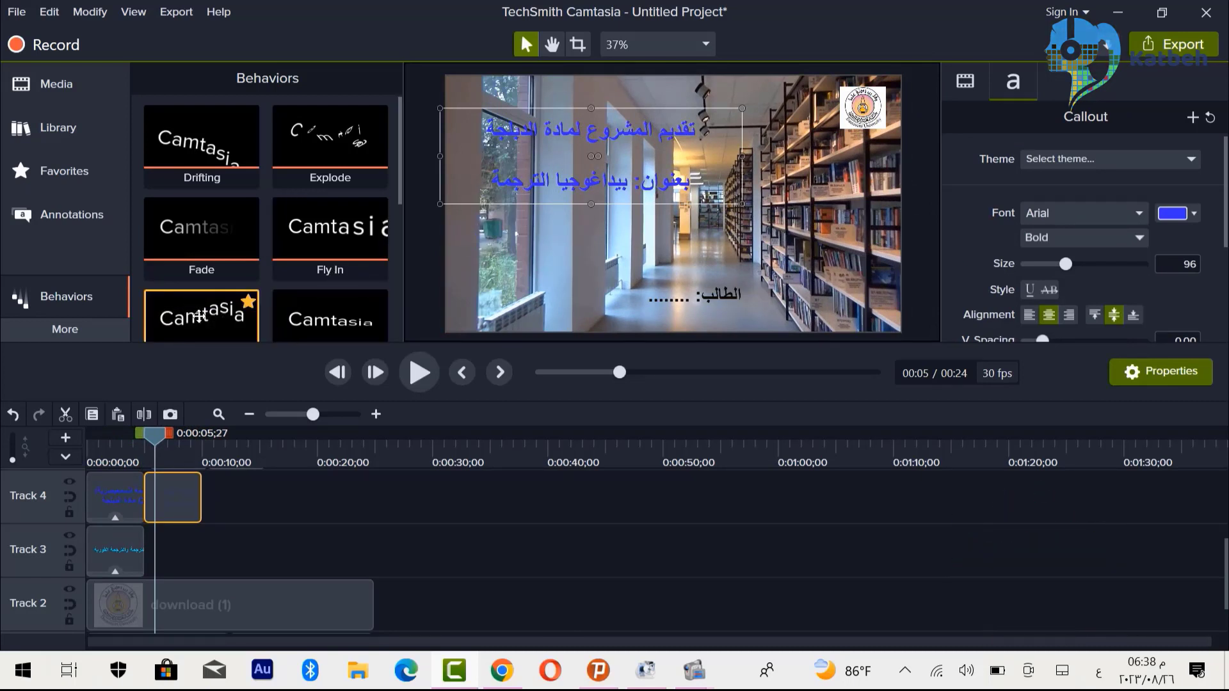
drag(200, 315, 171, 490)
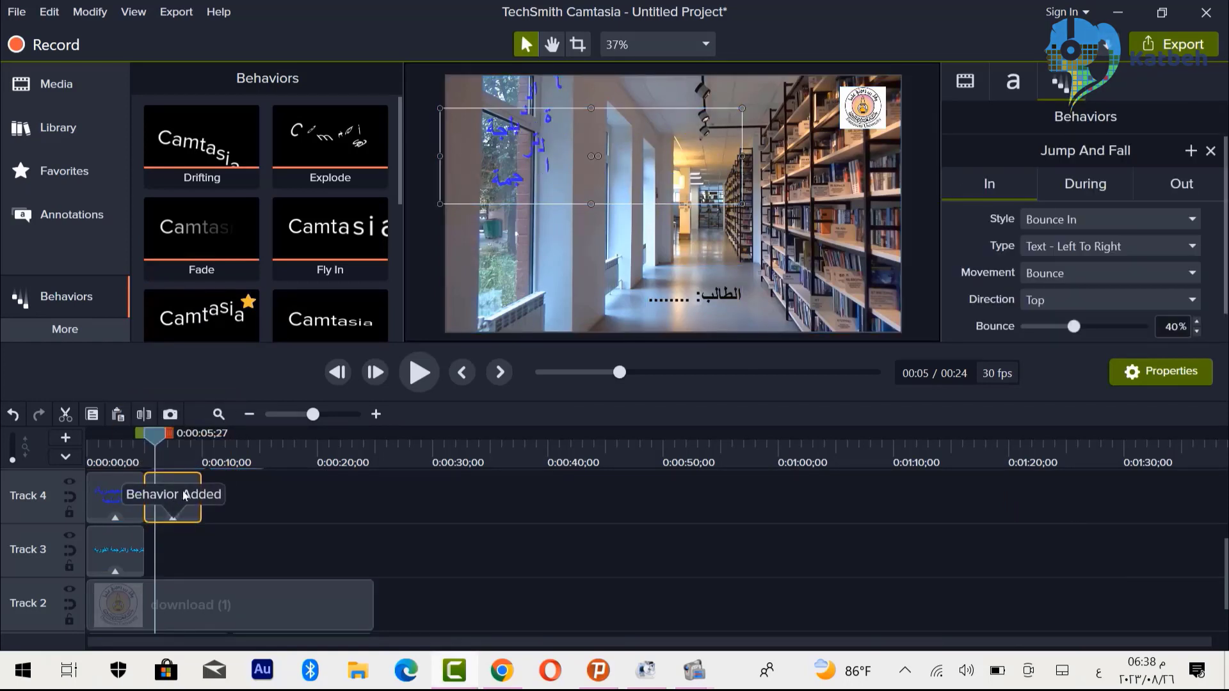
scroll(1223, 570, up, 3)
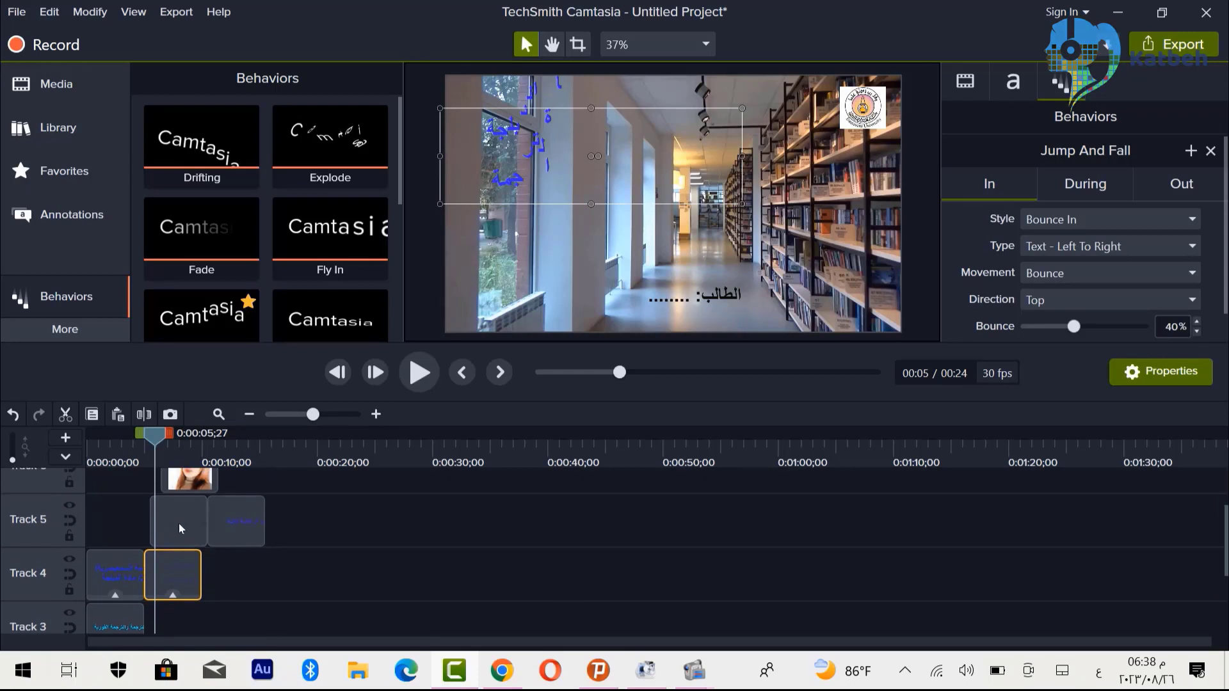
- Apply the Jump And Fall behavior to the student callout on Track 5 and the portrait photo on Track 6
click(178, 523)
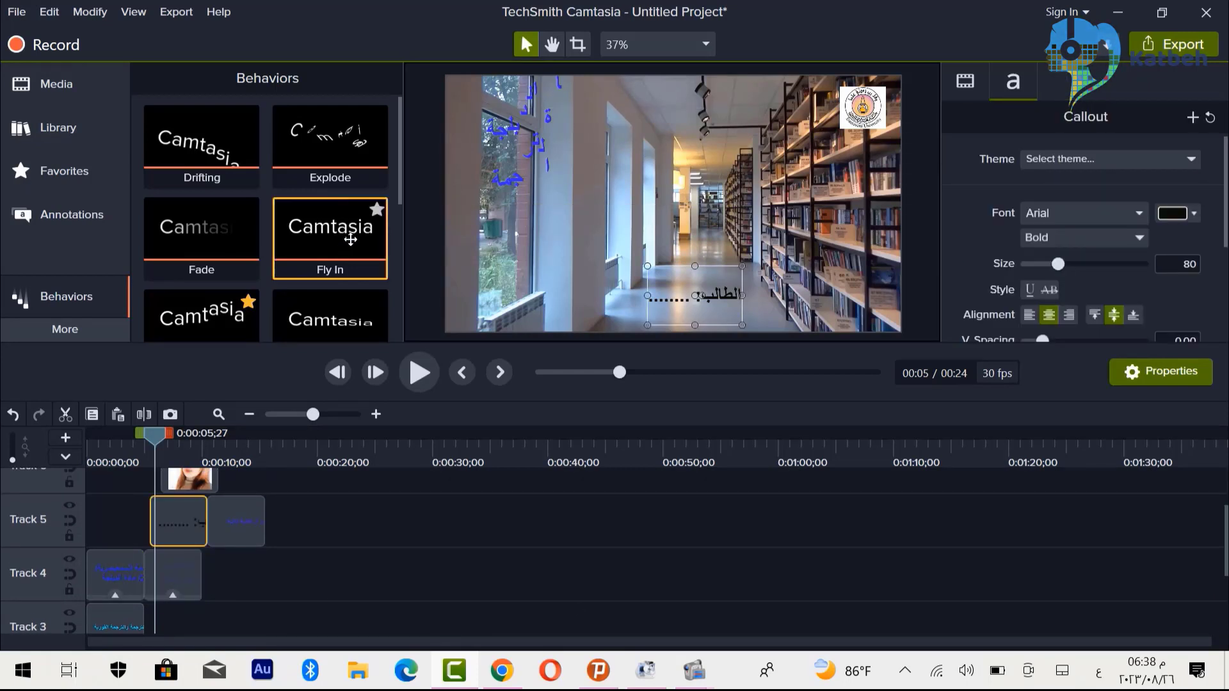
click(171, 600)
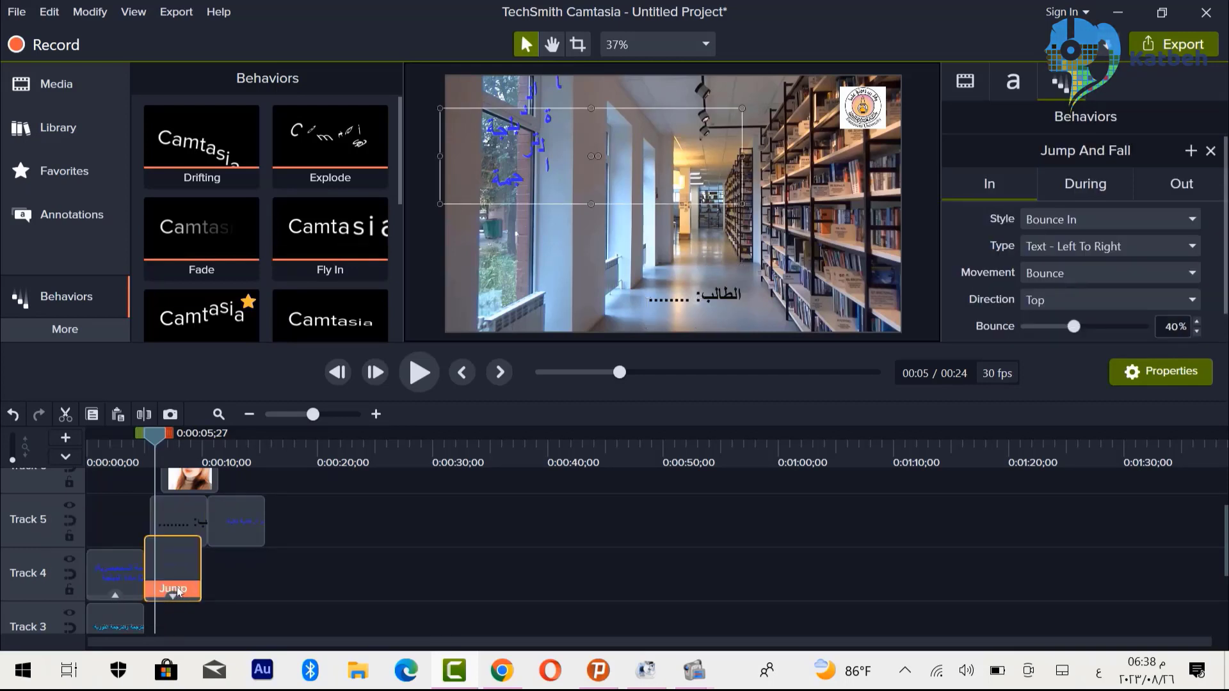
click(177, 520)
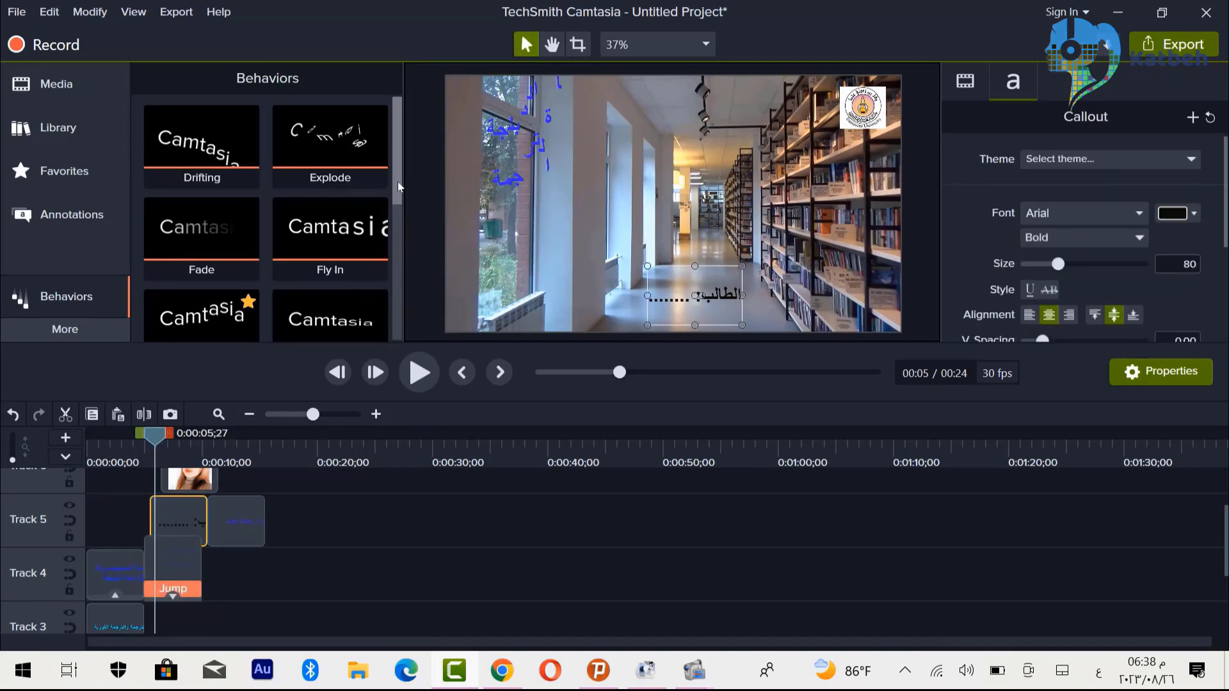
drag(397, 182, 390, 236)
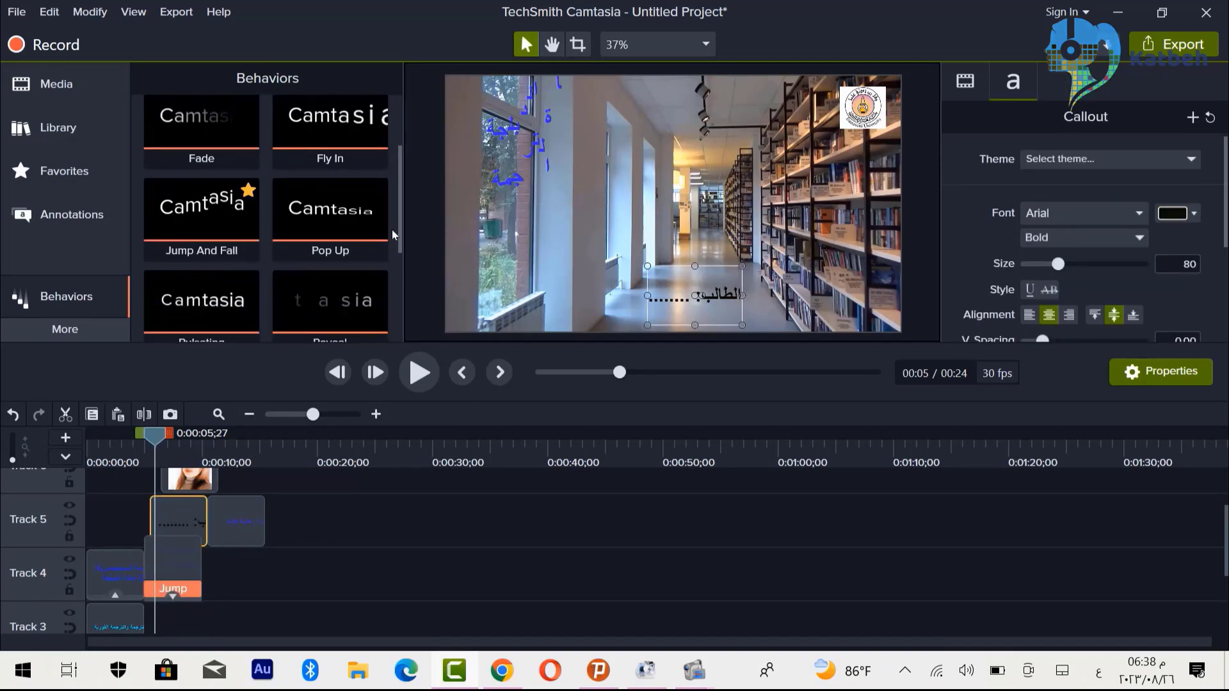
drag(184, 223, 172, 508)
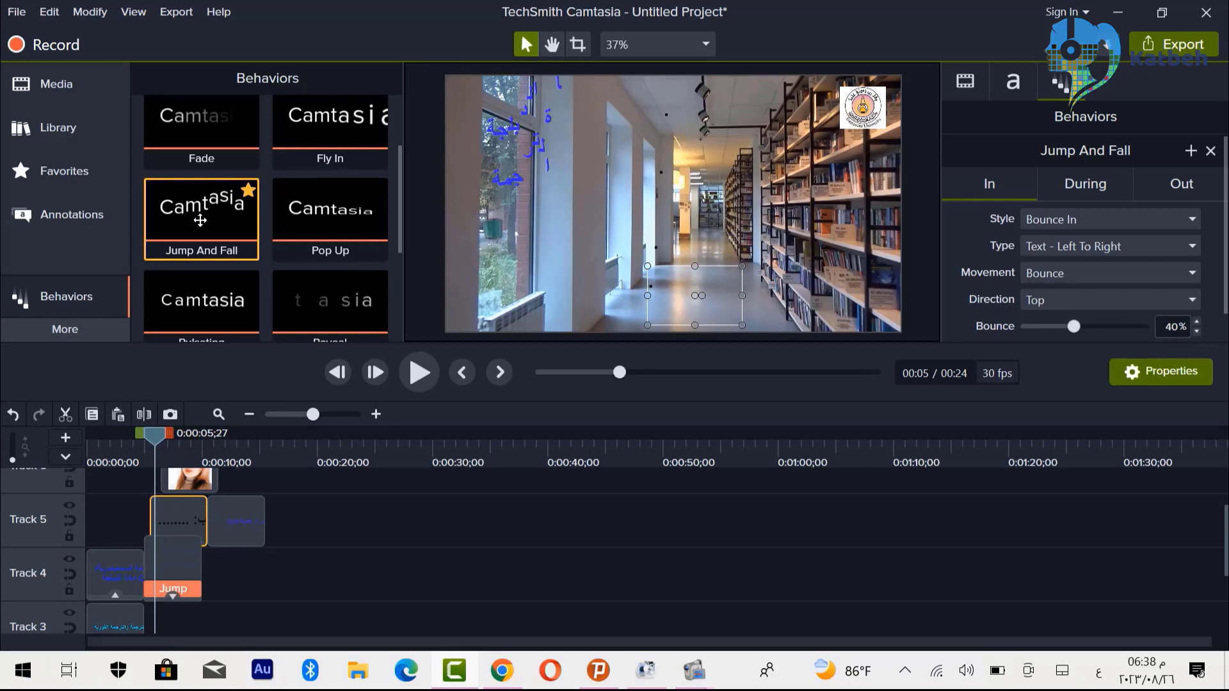
drag(200, 220, 191, 480)
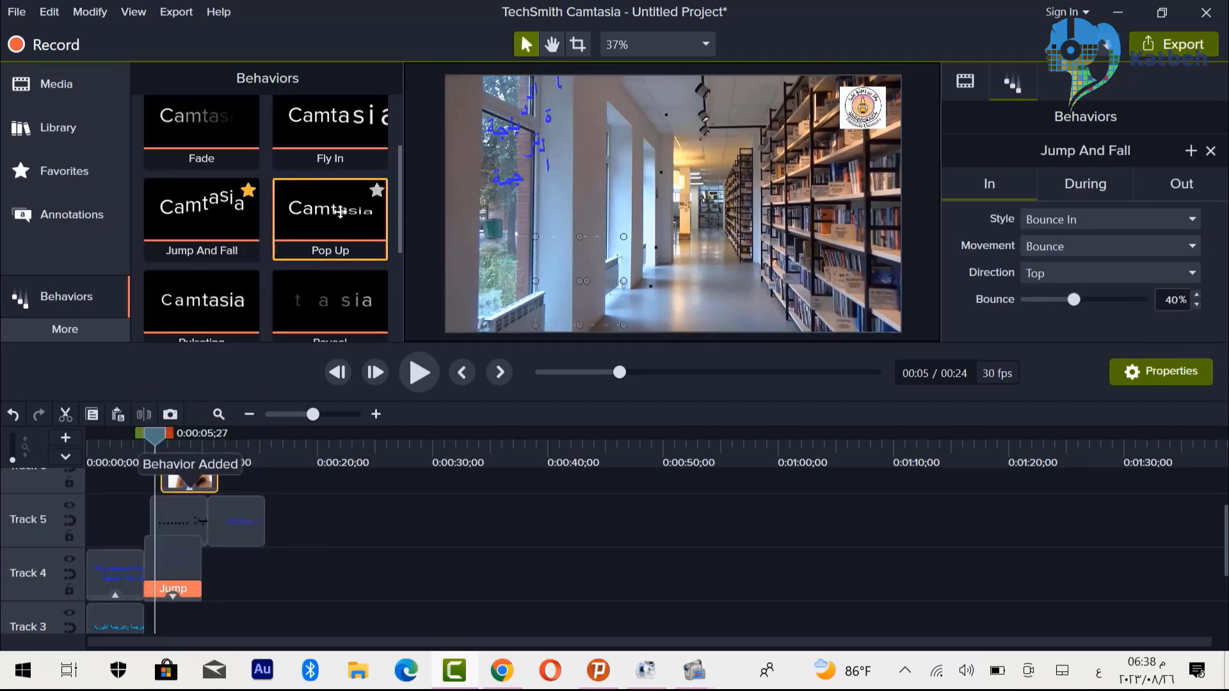
- Apply the Pop Up behavior to the supervisor callout on Track 5 and play the video from the start to about 0:00:14
drag(340, 211, 254, 541)
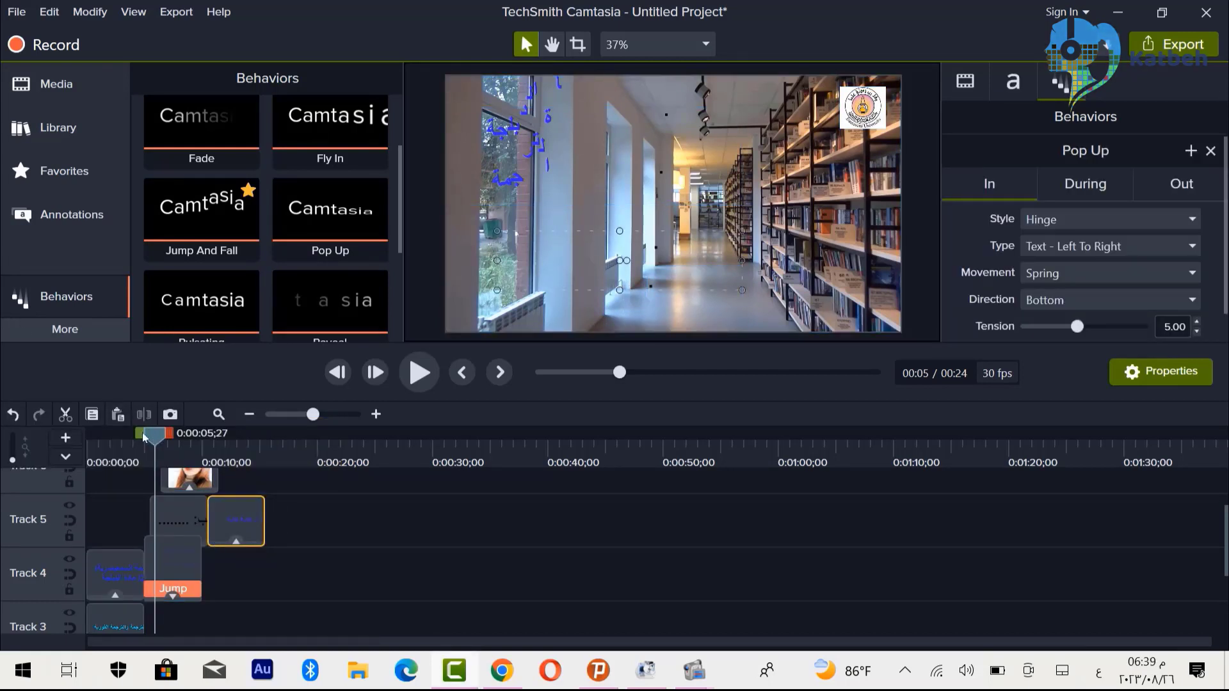
drag(144, 437, 28, 442)
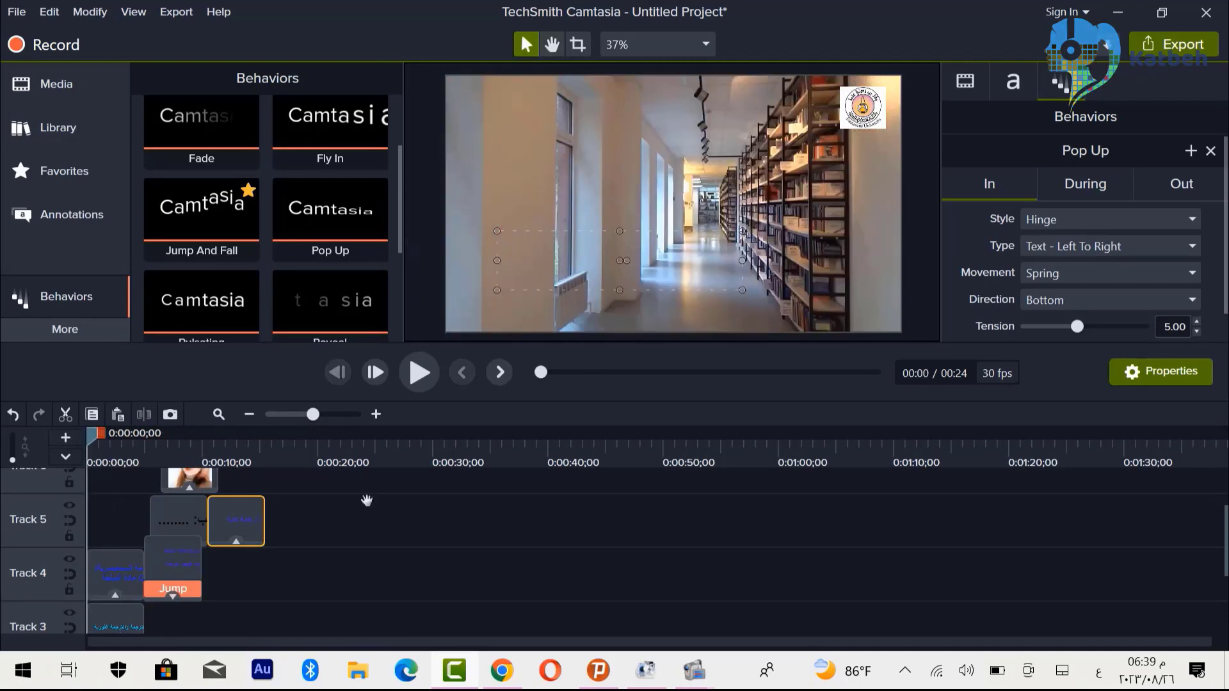
key(space)
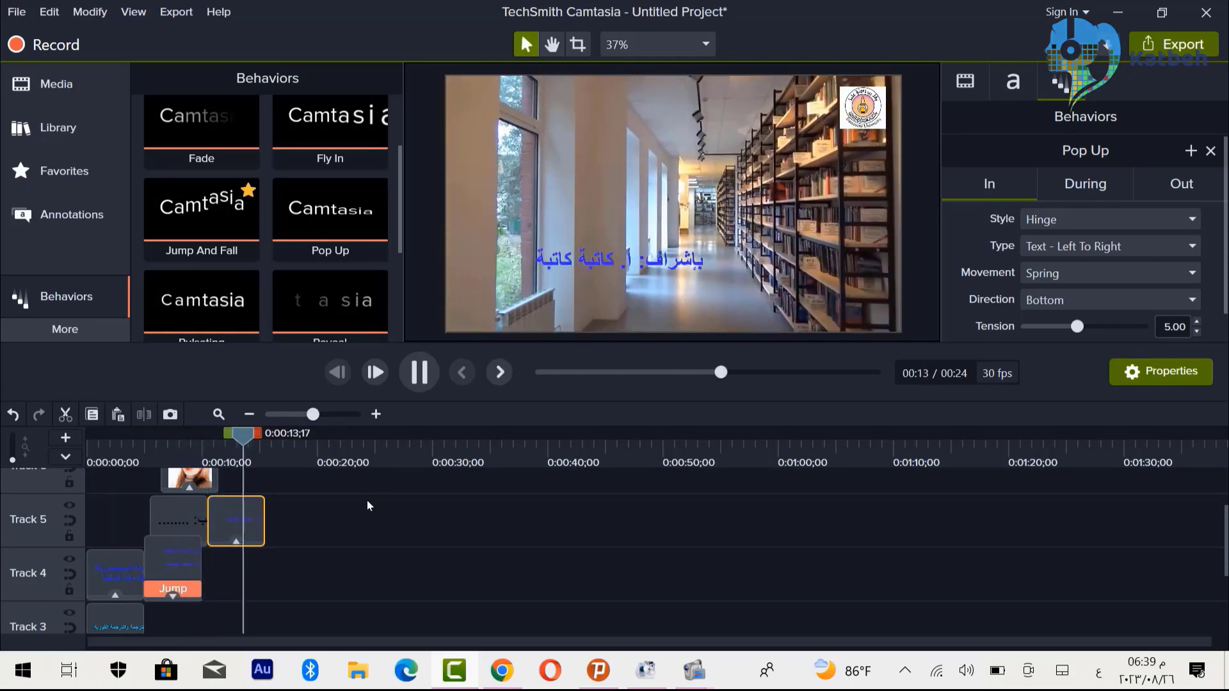
key(space)
- Find the getyourticket track in the library's Music Tracks folder and preview it
click(73, 136)
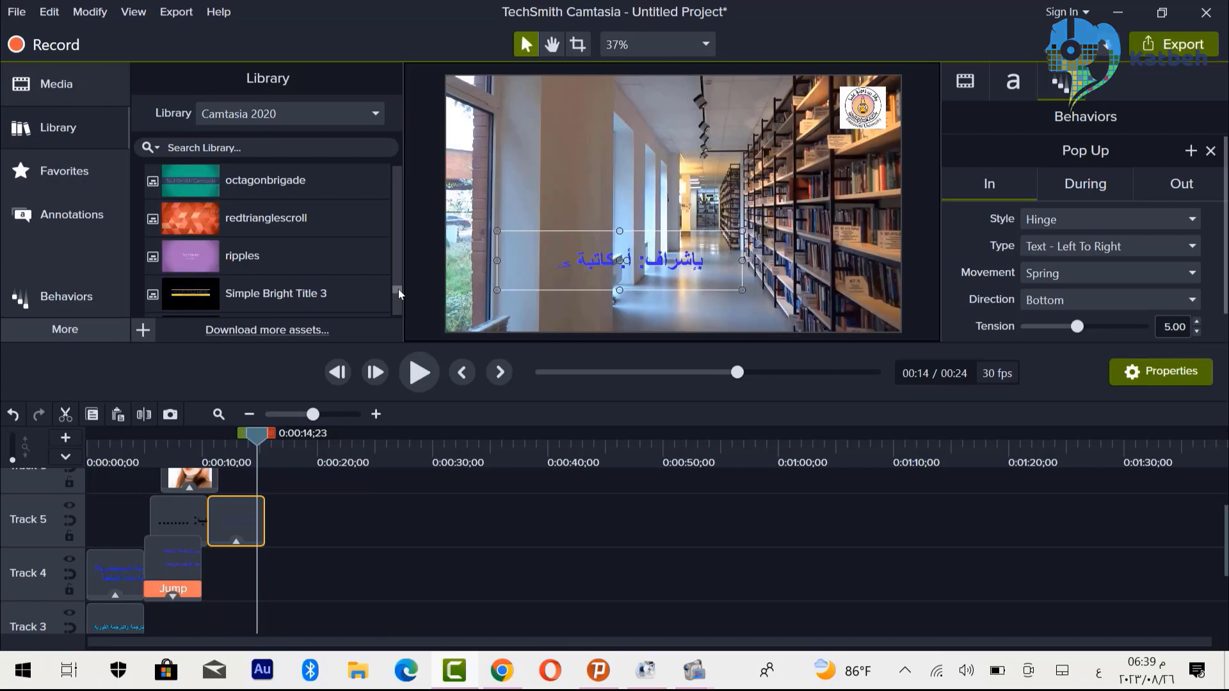
drag(398, 289, 398, 308)
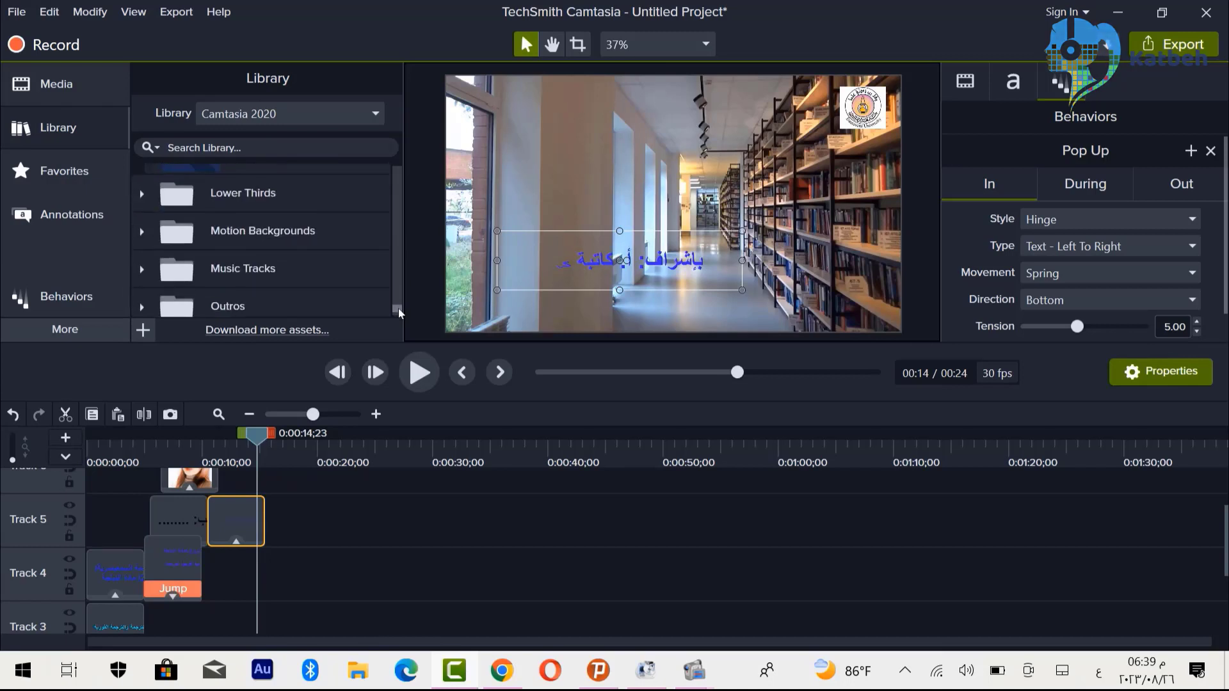
scroll(398, 309, down, 1)
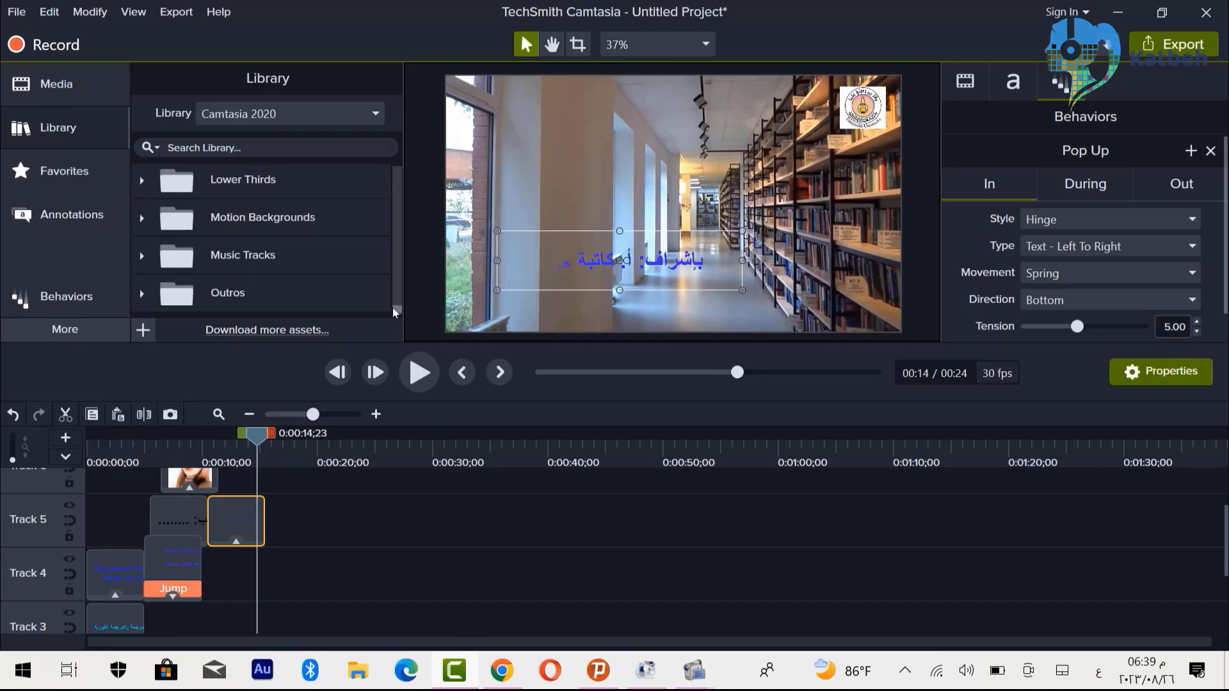
double_click(188, 260)
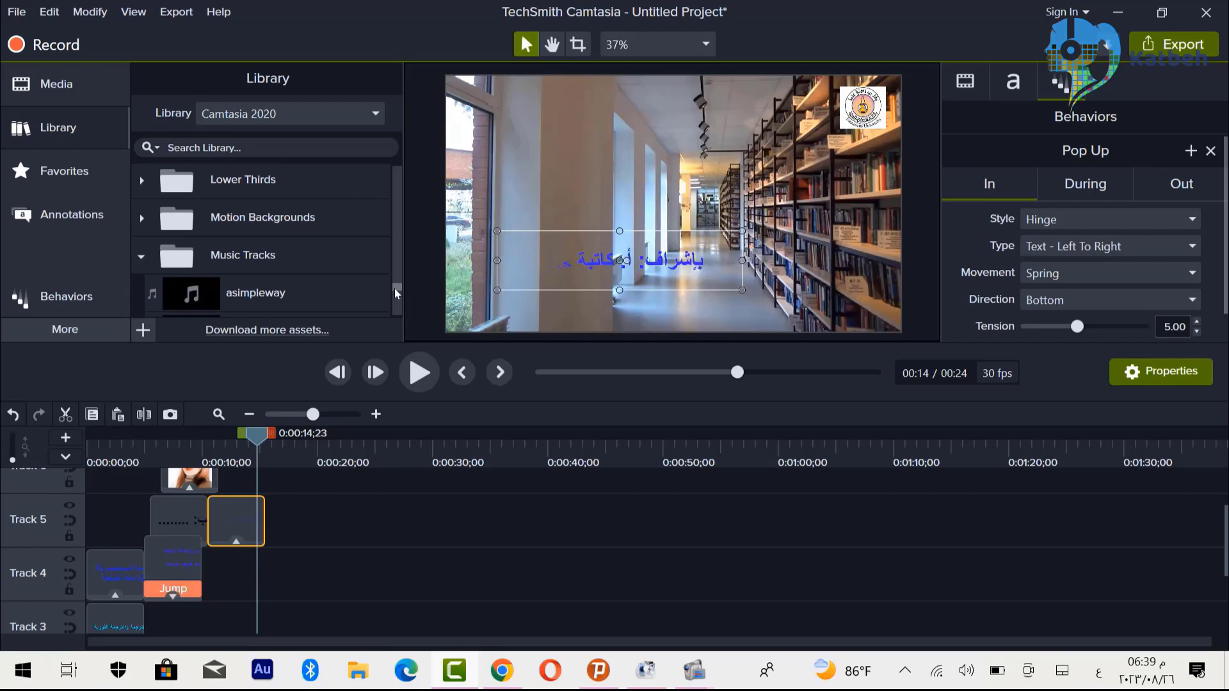
drag(394, 289, 394, 299)
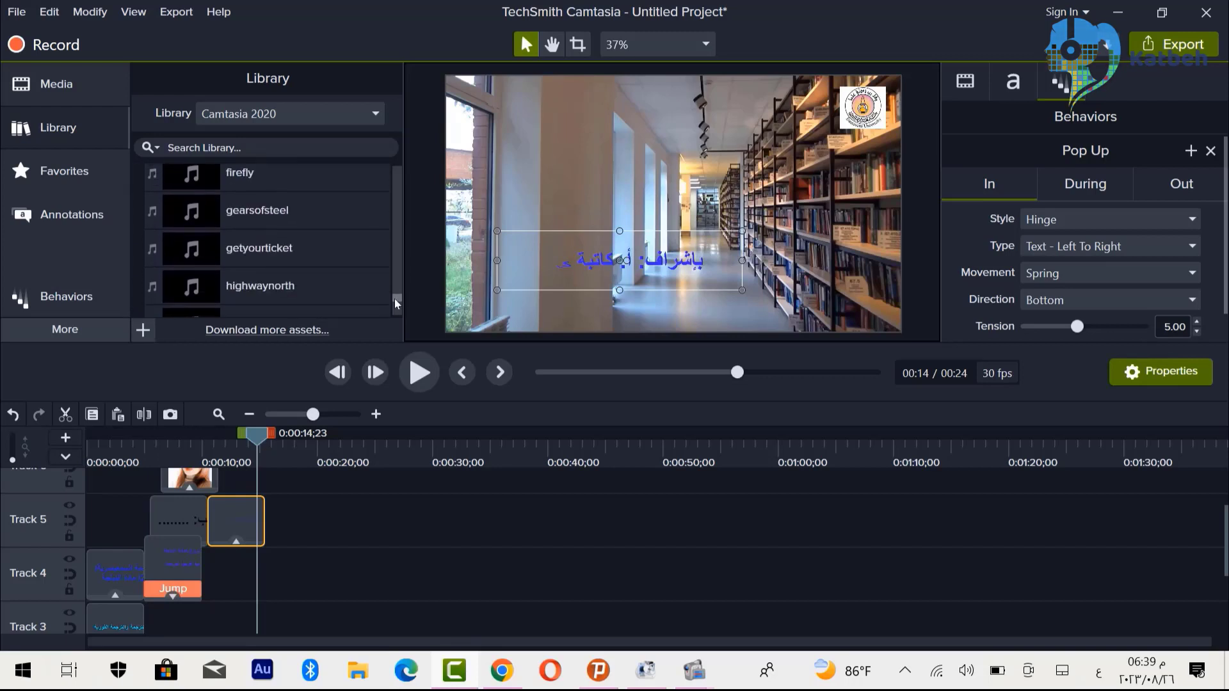
double_click(257, 247)
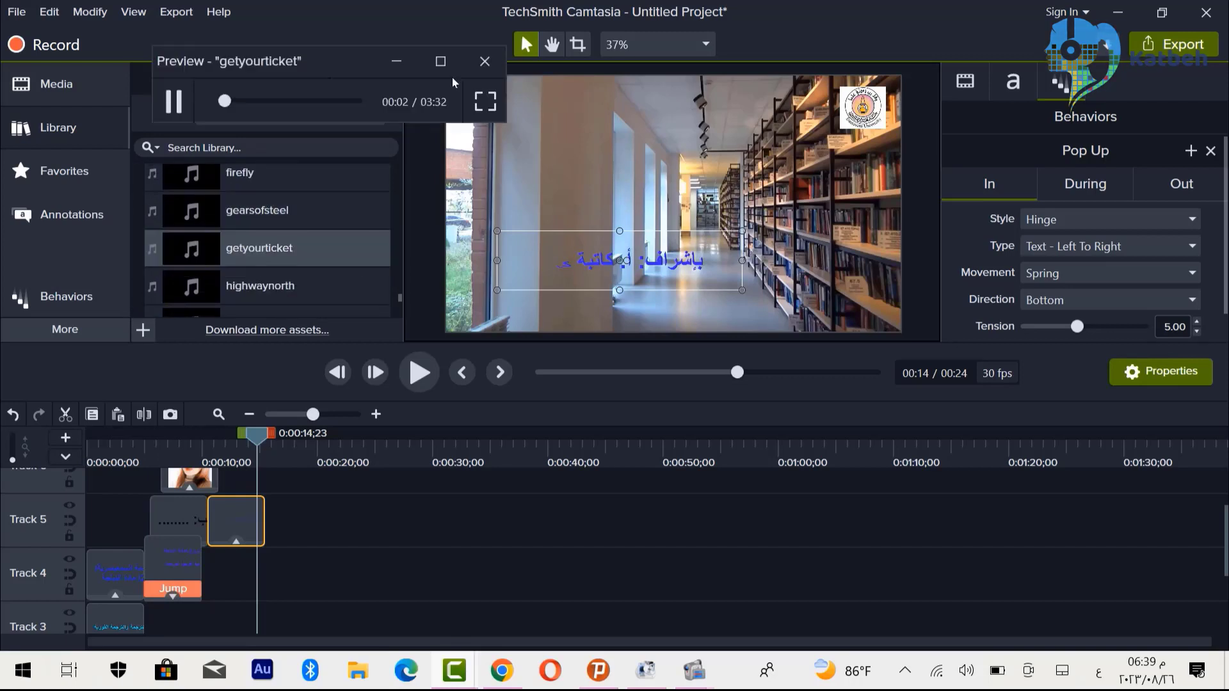
click(483, 65)
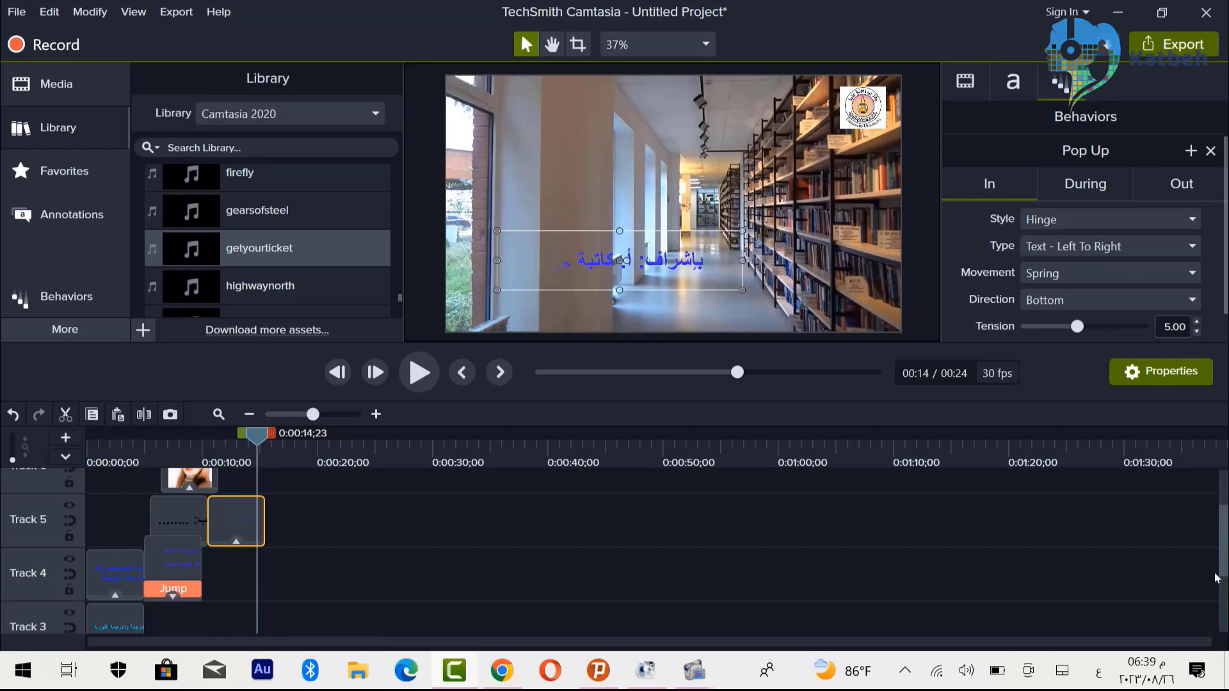
- Add the getyourticket music to Track 7 above the portrait photo, starting at the beginning of the timeline
drag(1223, 562, 1222, 525)
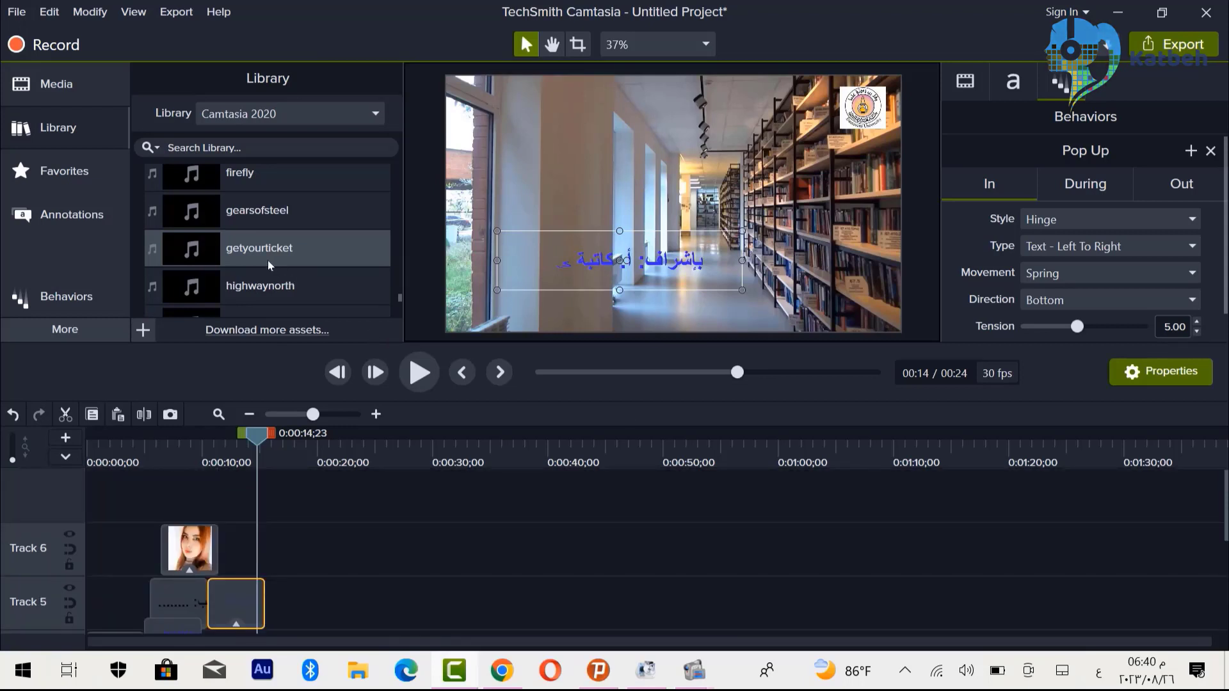
drag(256, 259, 183, 500)
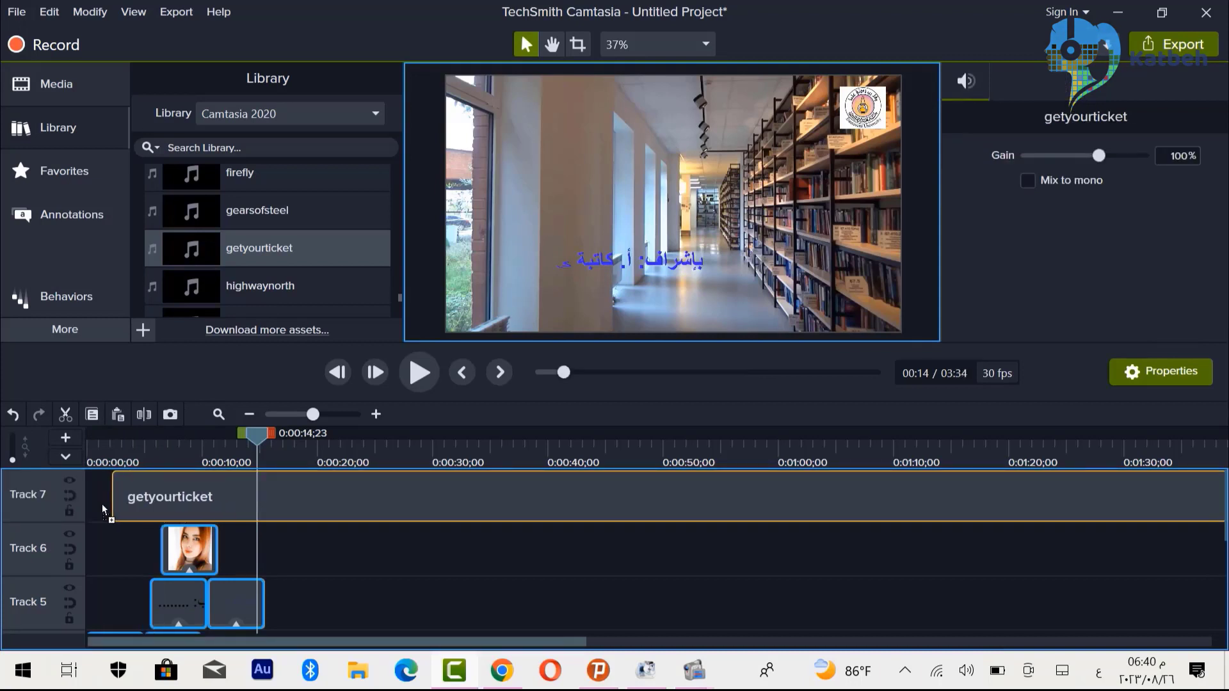
drag(102, 505, 60, 504)
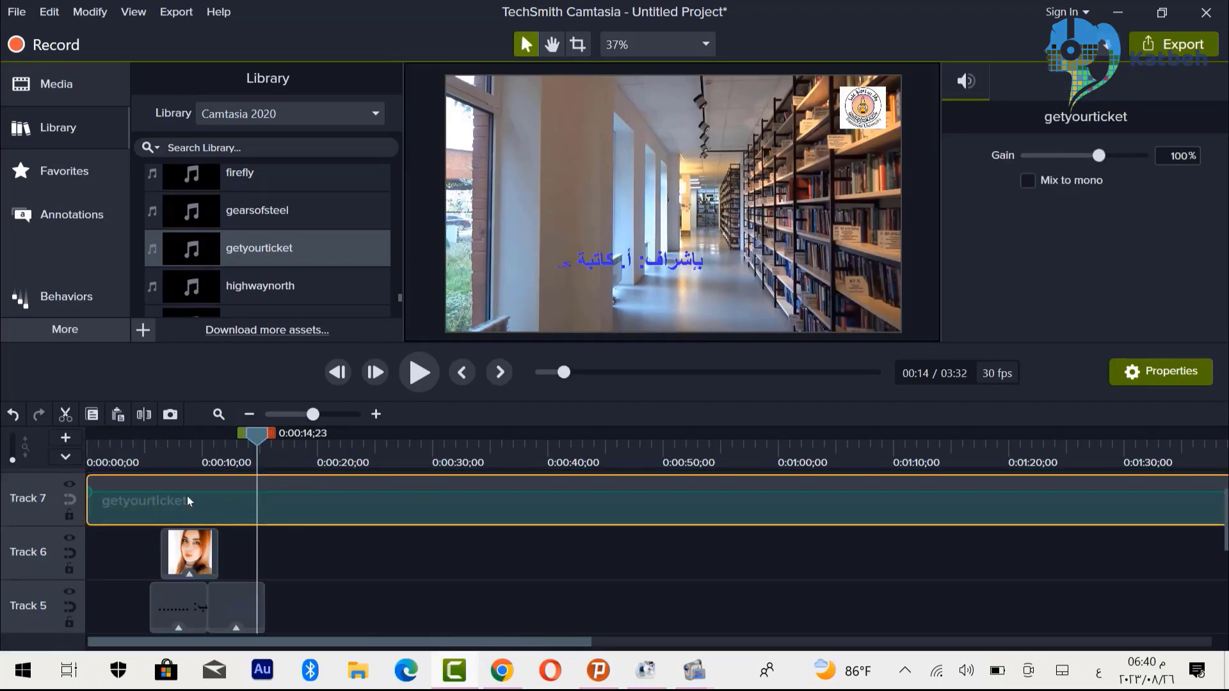
- Play the video from the start to about 0:00:11 to check the music together with the callouts
key(ctrl+Home)
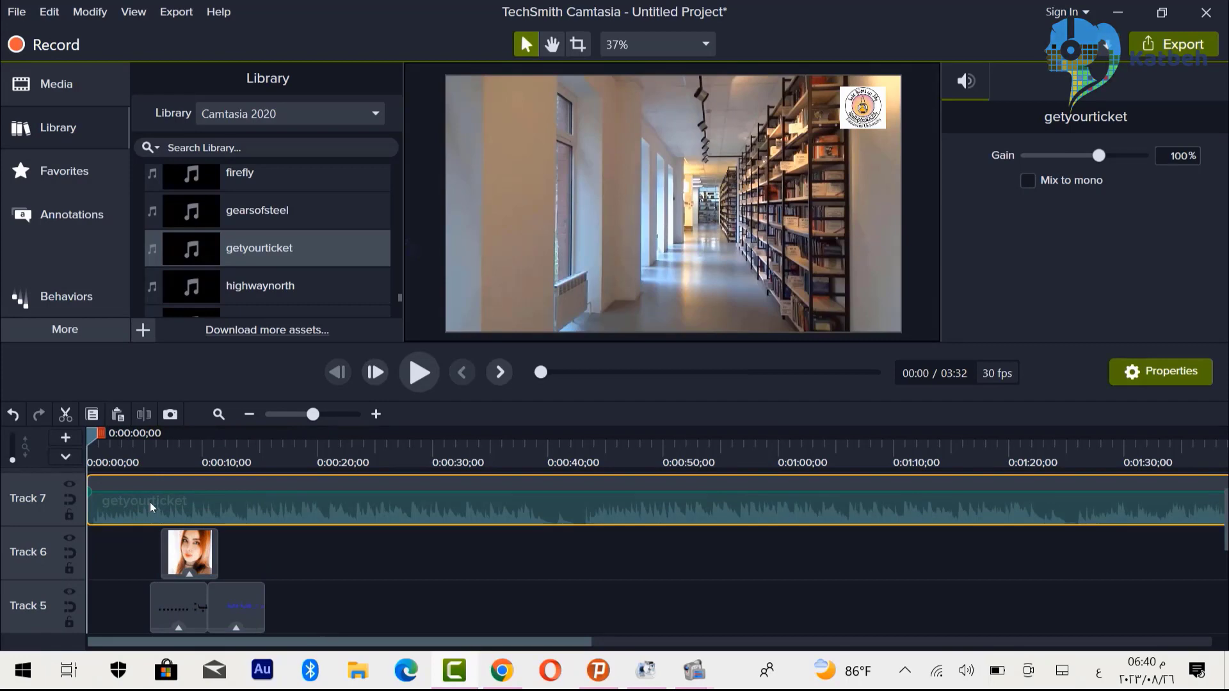
key(space)
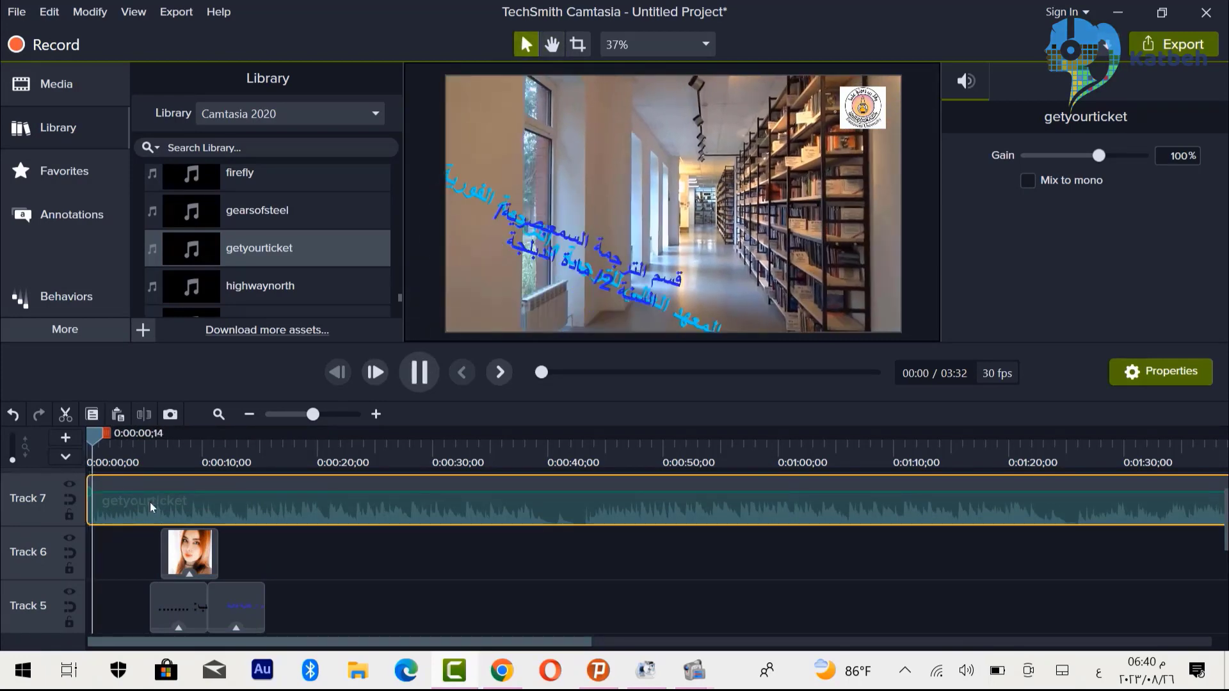
key(space)
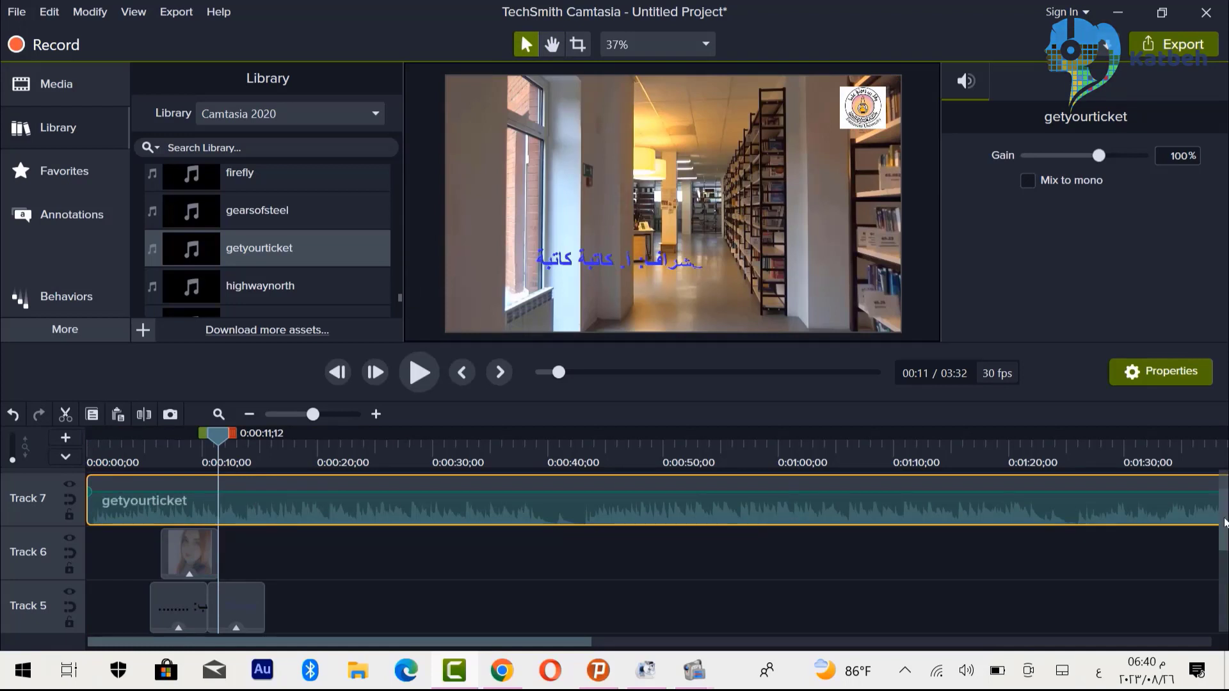
- Move the project title callout on Track 4 to start with the portrait photo, and shift both Track 5 callouts about 3 seconds later
drag(1224, 523, 1225, 549)
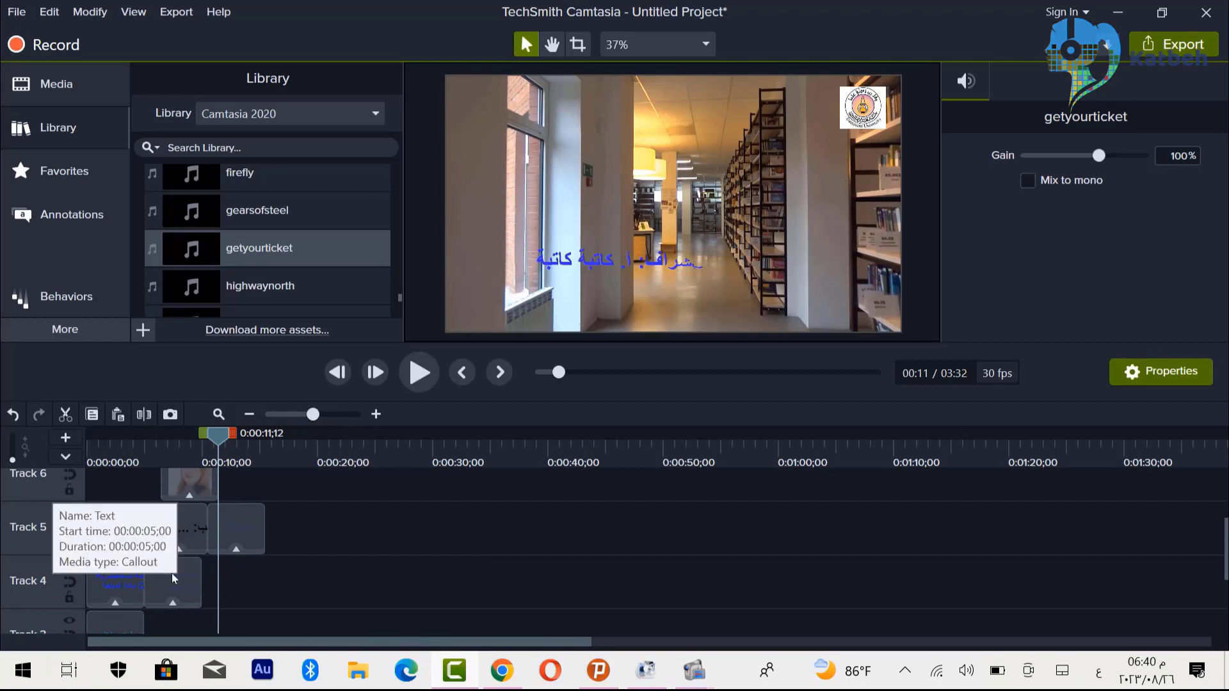
click(172, 573)
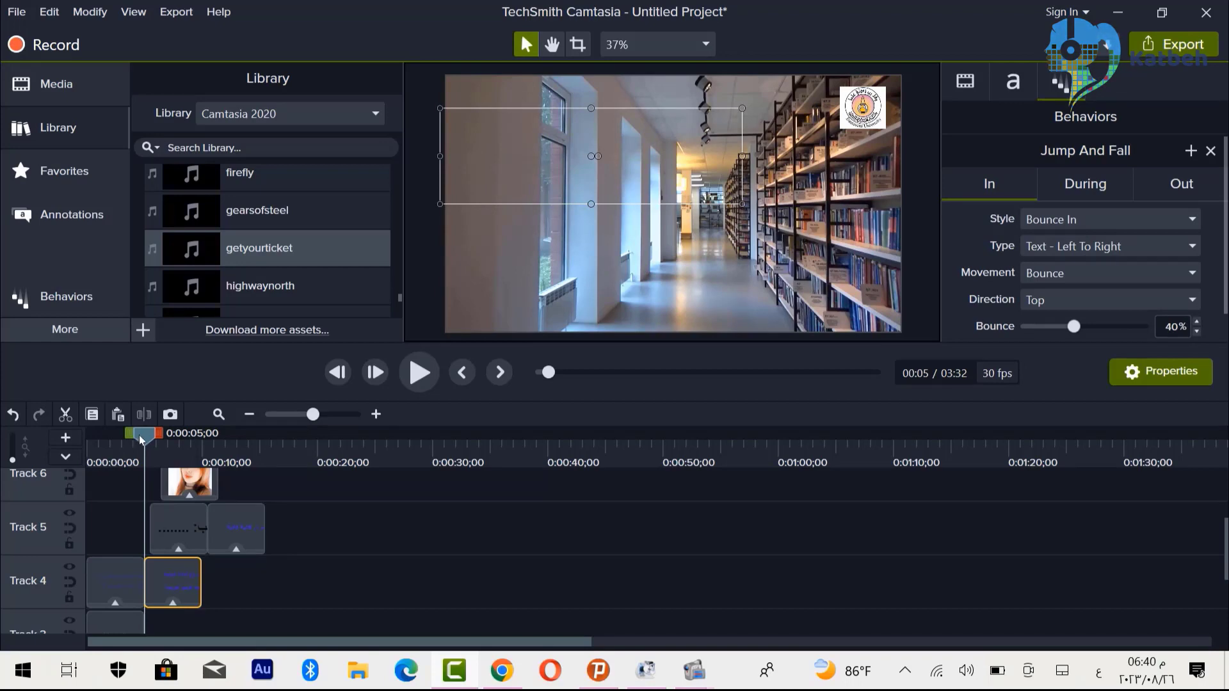
mouse_move(141, 439)
mouse_down()
mouse_move(97, 439)
mouse_move(127, 439)
mouse_up()
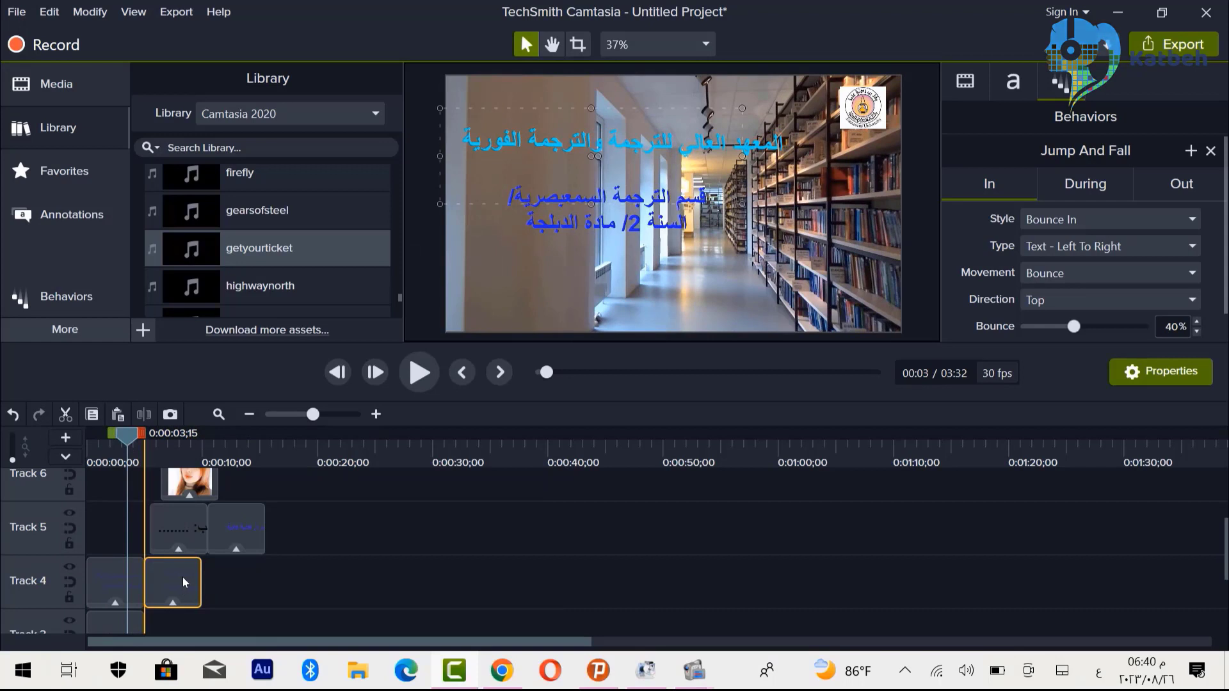
drag(183, 582, 196, 584)
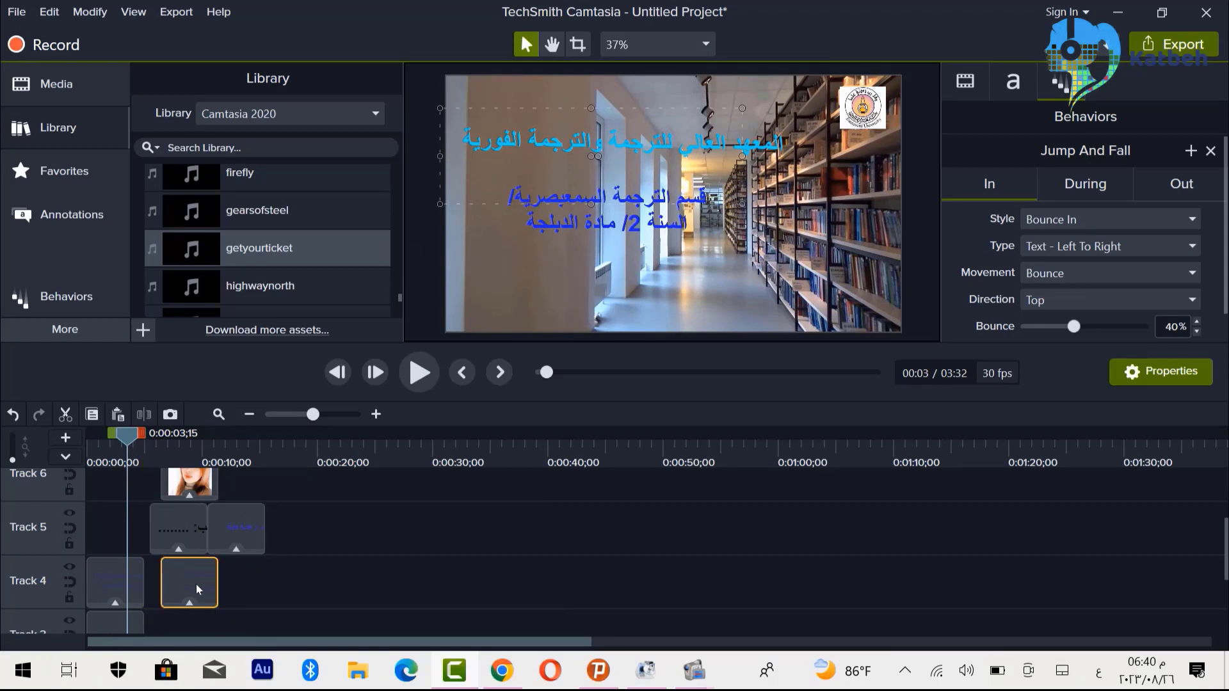
click(236, 520)
mouse_move(237, 520)
mouse_down()
mouse_move(264, 526)
mouse_move(229, 527)
mouse_up()
- Extend the department callout on Track 4 up to the project title callout, and the project title callout up to the supervisor callout's start
click(137, 581)
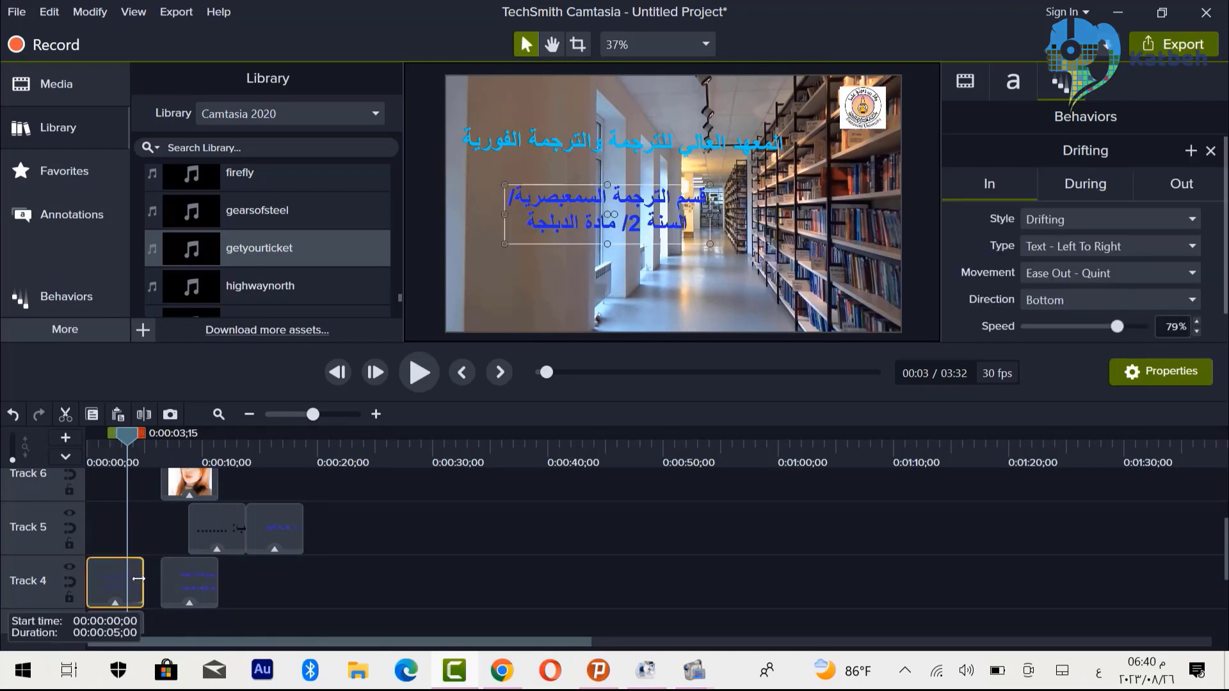
drag(145, 581, 161, 588)
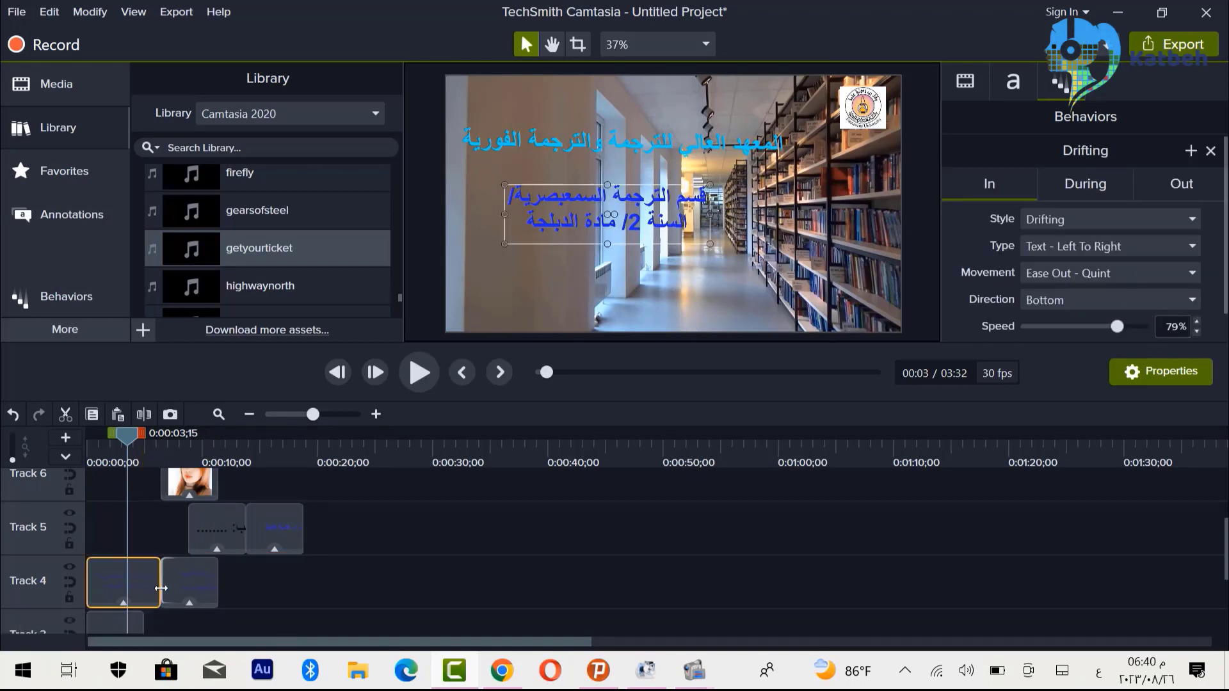
click(210, 584)
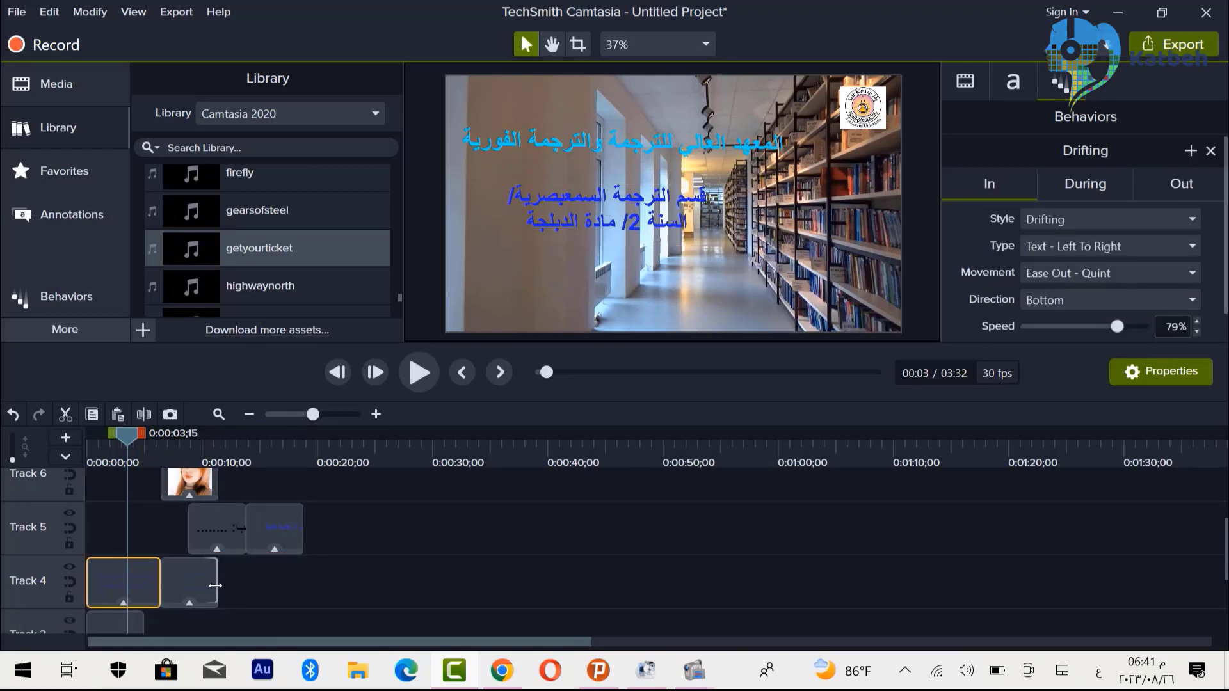
drag(218, 585, 248, 590)
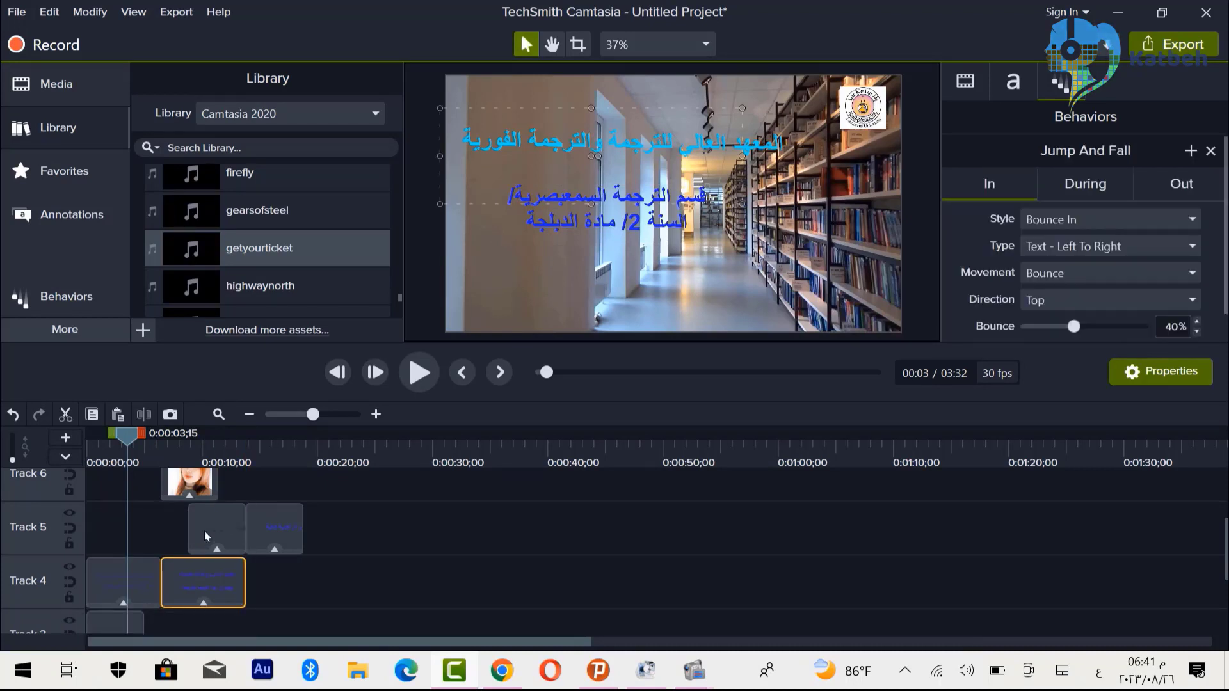
- Stretch the student callout on Track 5 at both ends to span the same time as the project title callout
click(206, 531)
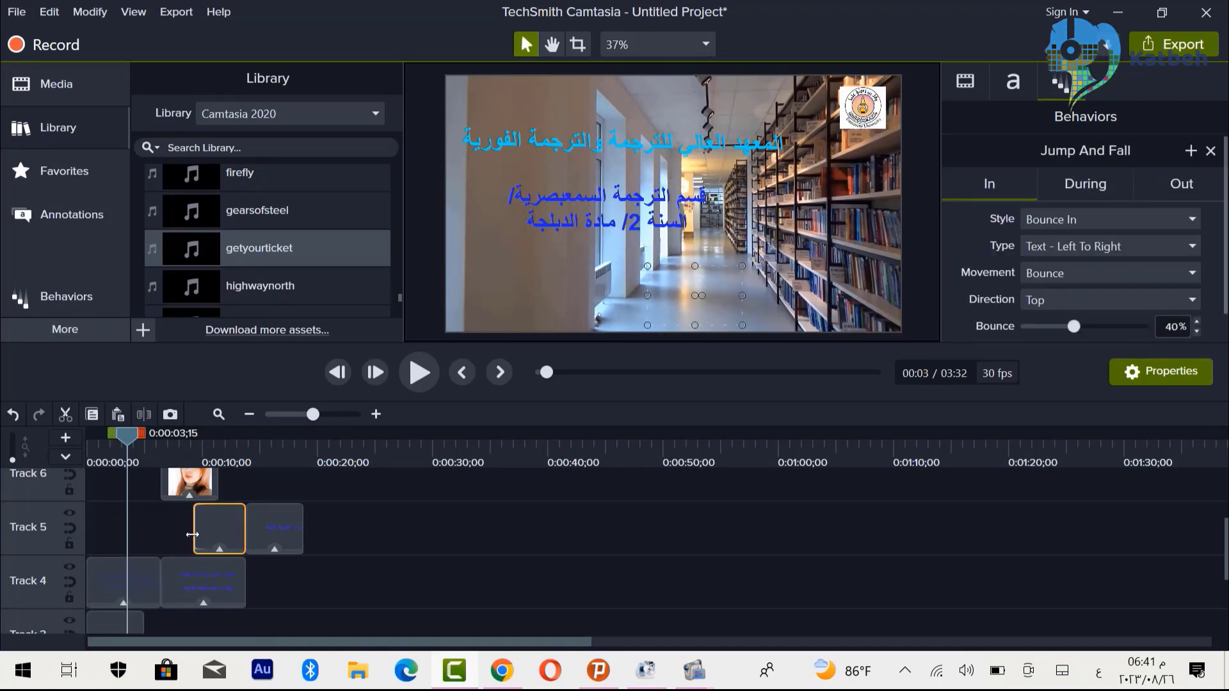
mouse_move(192, 534)
mouse_down()
mouse_move(171, 534)
mouse_move(214, 524)
mouse_move(201, 532)
mouse_up()
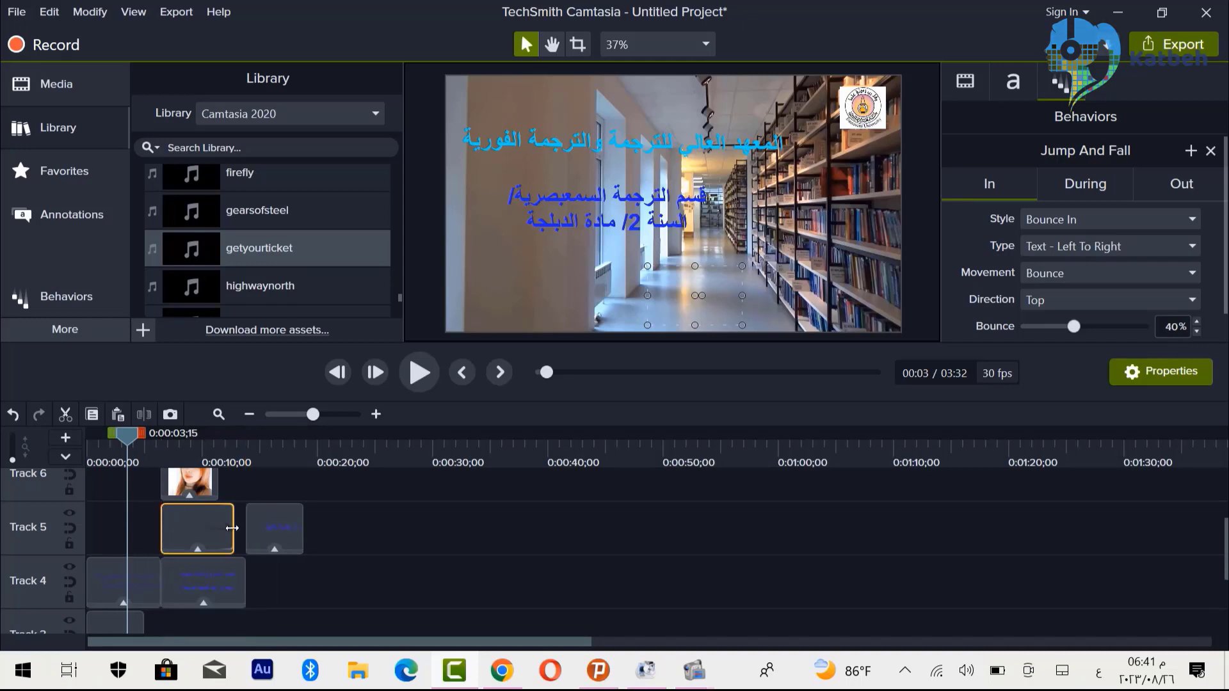
drag(232, 528, 250, 532)
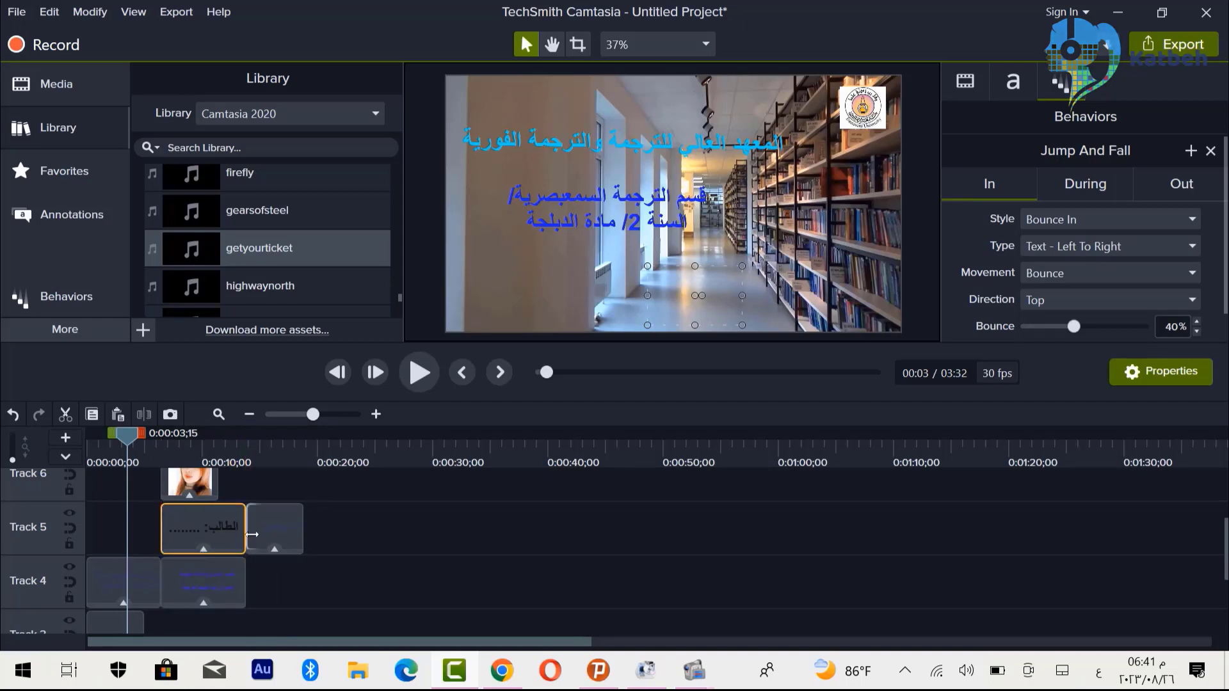
- Extend the portrait photo on Track 6 to end together with the student callout on Track 5
click(274, 527)
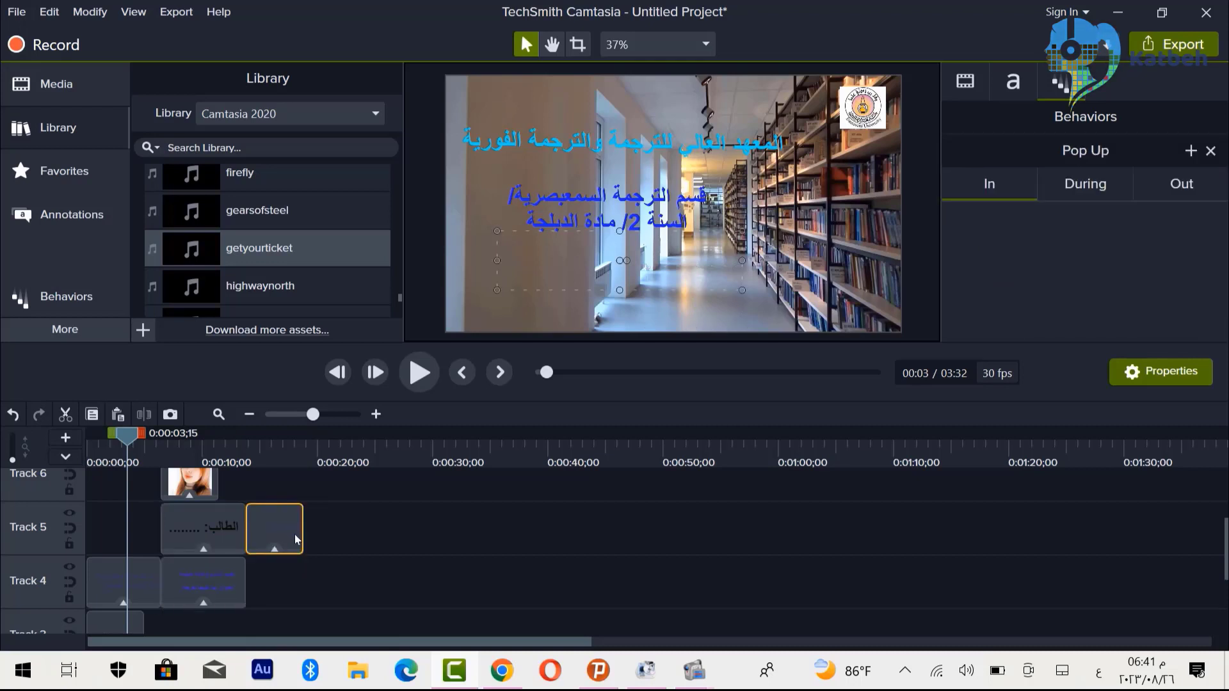
click(201, 485)
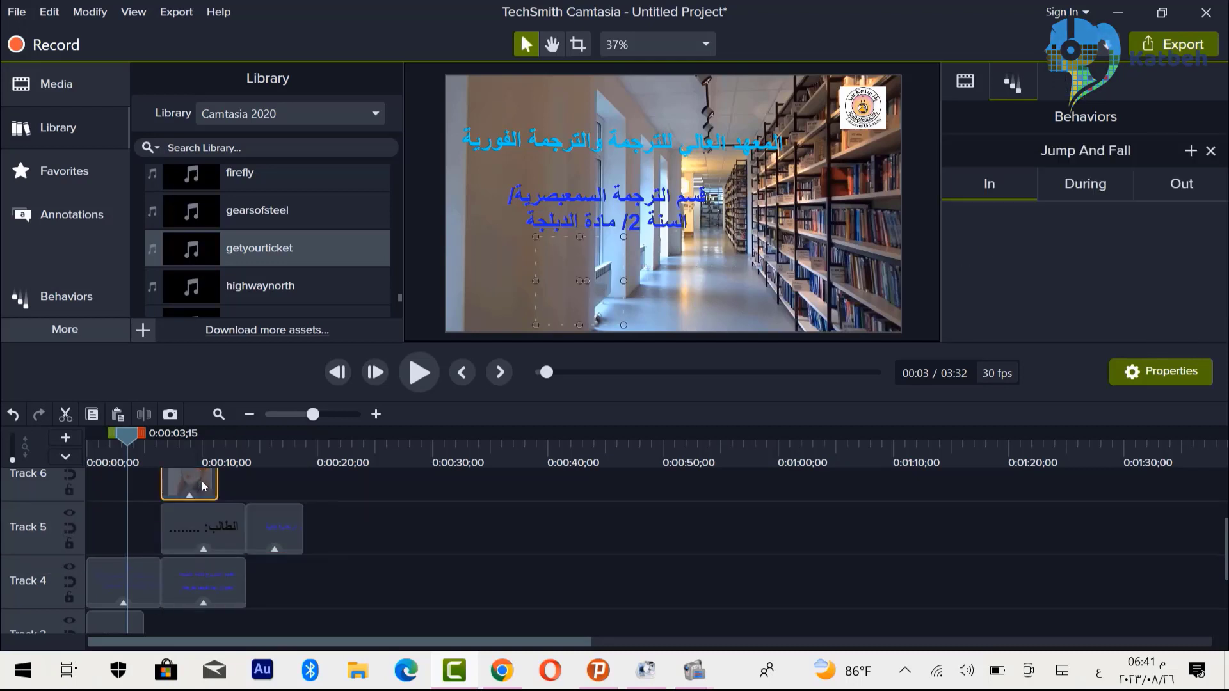
drag(213, 482, 245, 496)
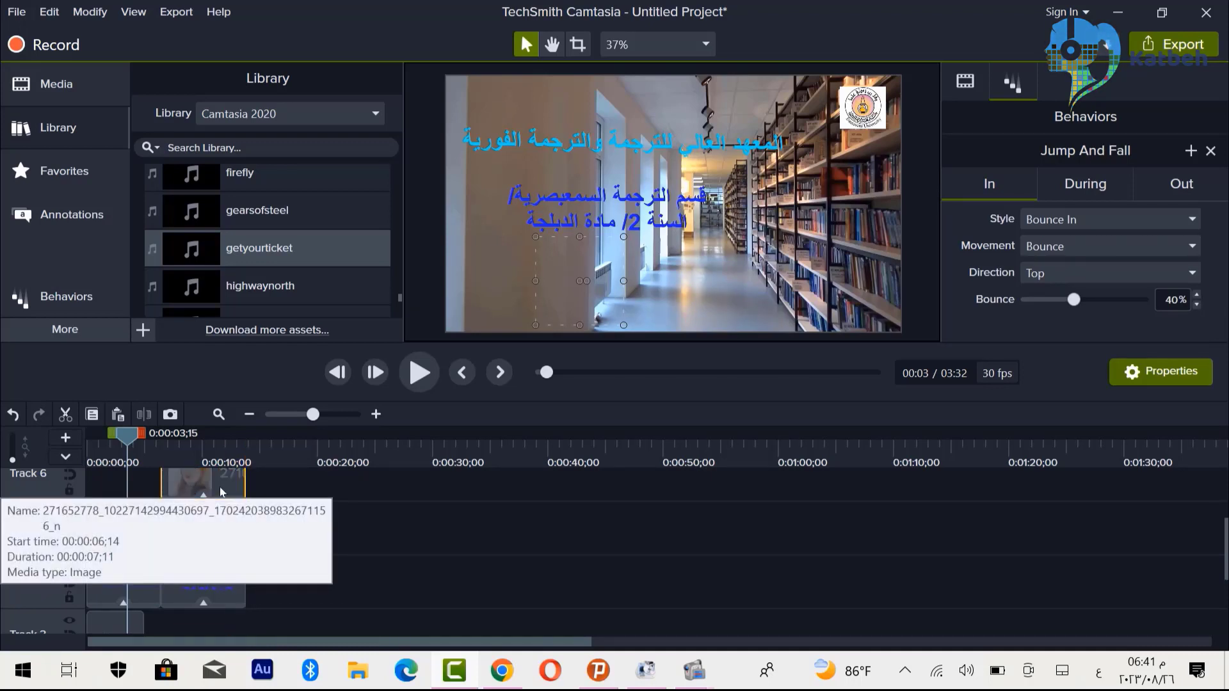
- Play the video from the start to about 0:00:19 to check the timing of the photo and callouts
drag(130, 437, 89, 436)
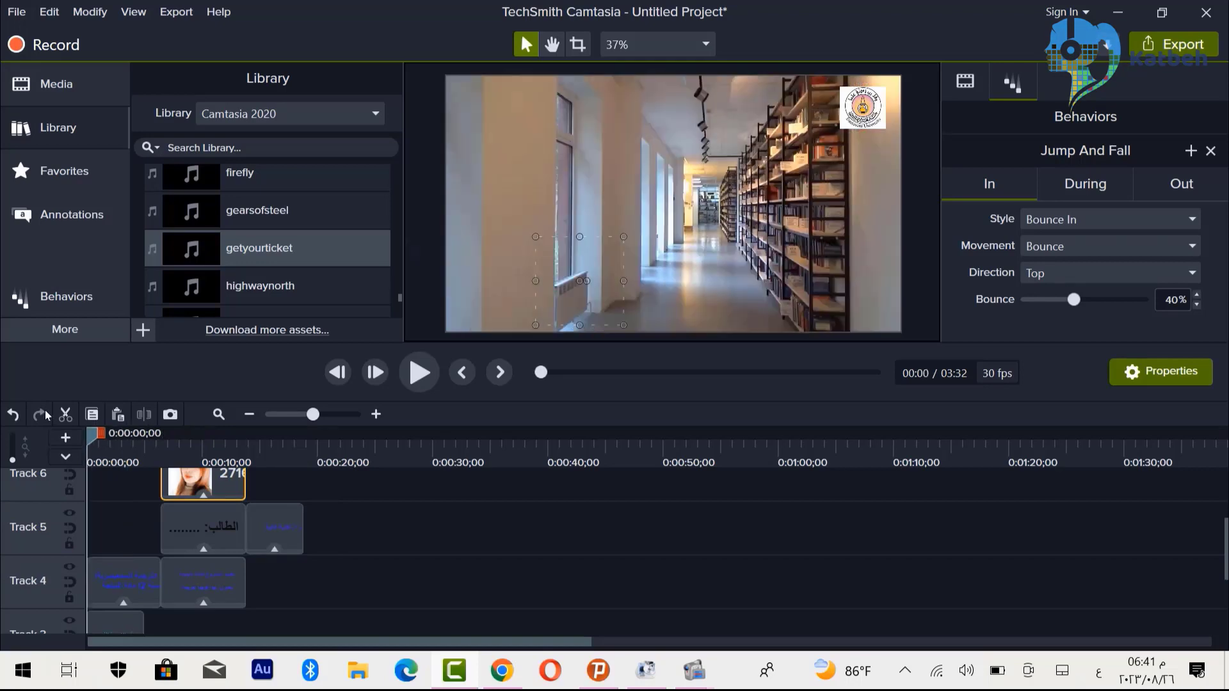
key(space)
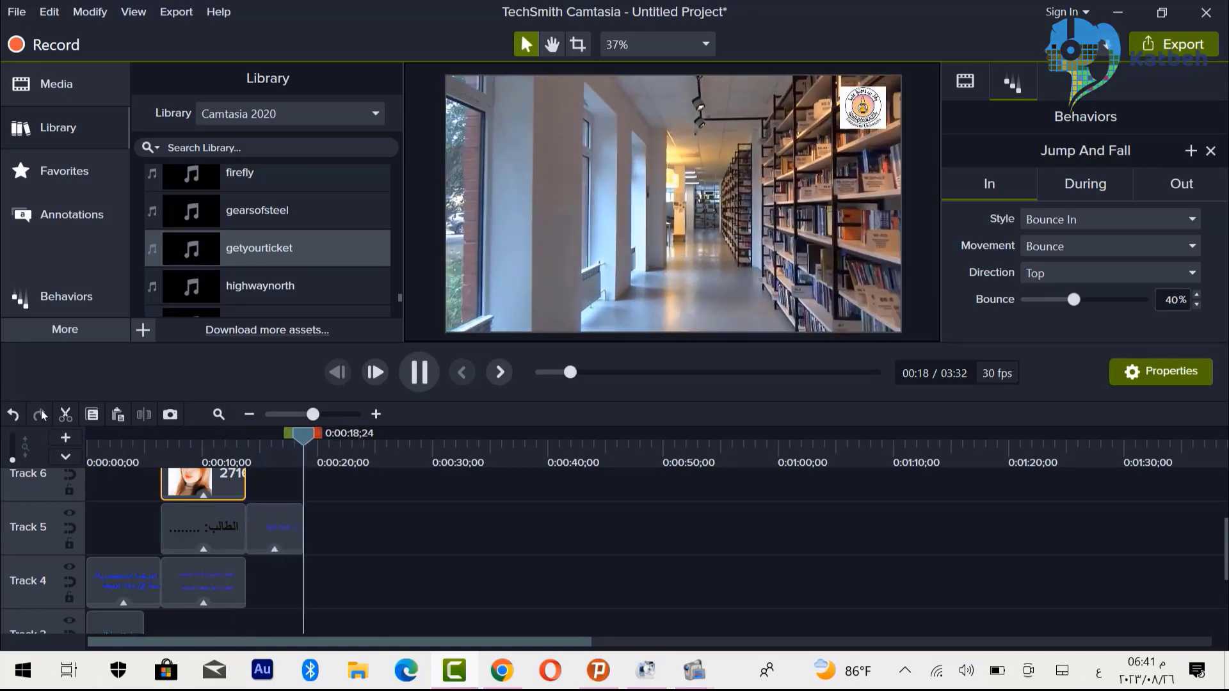
key(space)
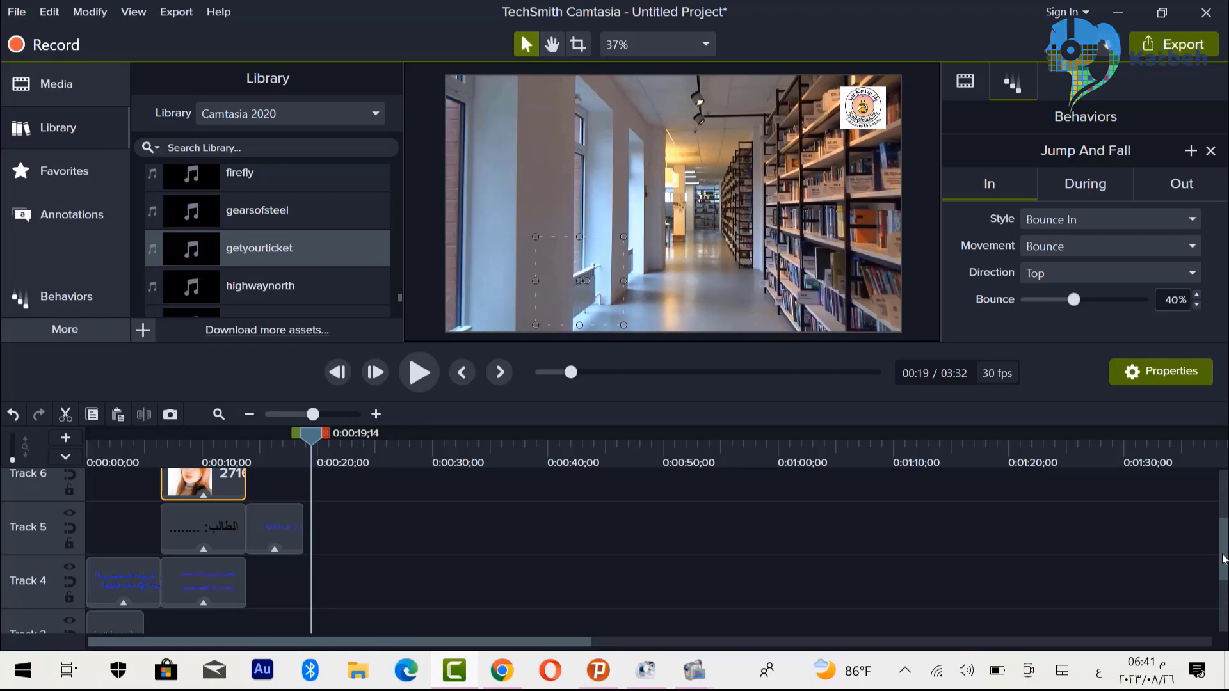
- Trim the end of the second library clip on Track 1 back to the playhead at 0:00:19;14
drag(1222, 559, 1214, 630)
scroll(1208, 602, up, 5)
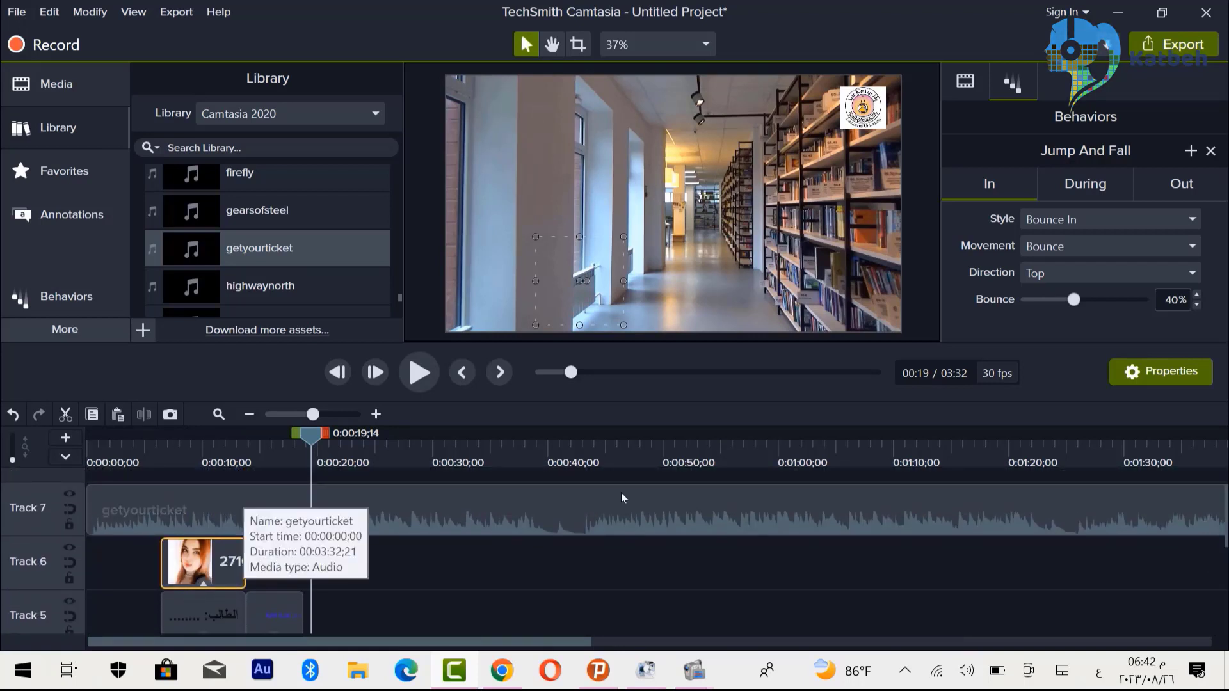
drag(1216, 536, 1199, 589)
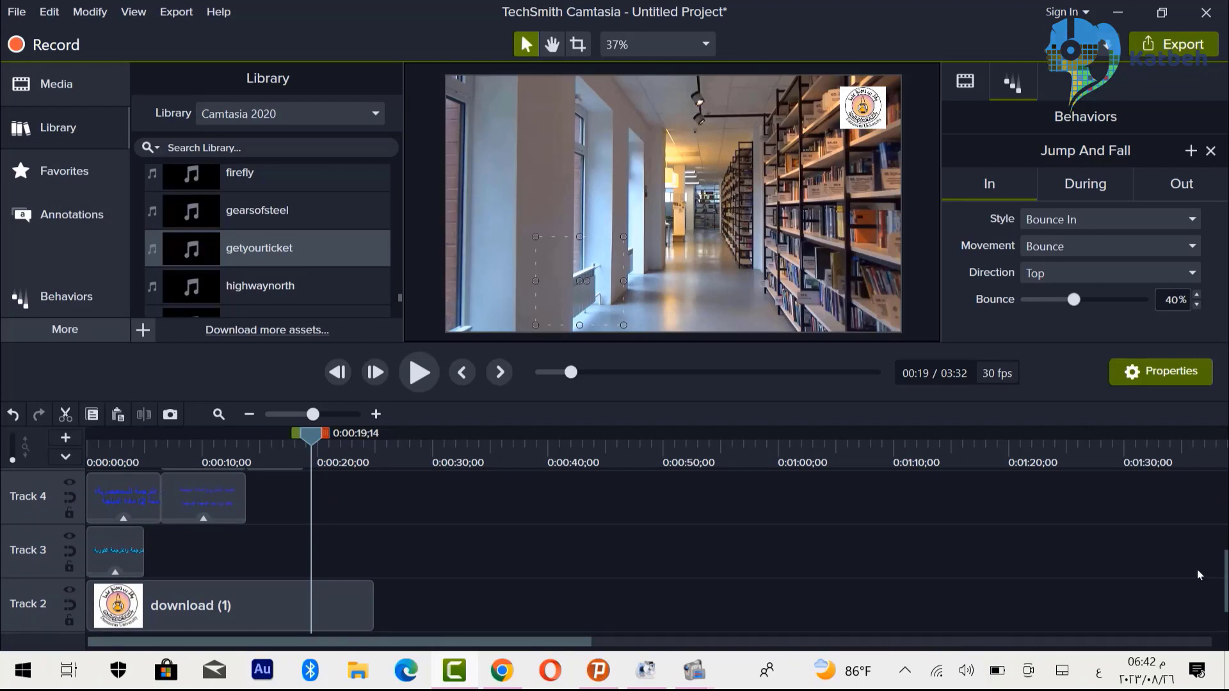
drag(1223, 592, 1217, 636)
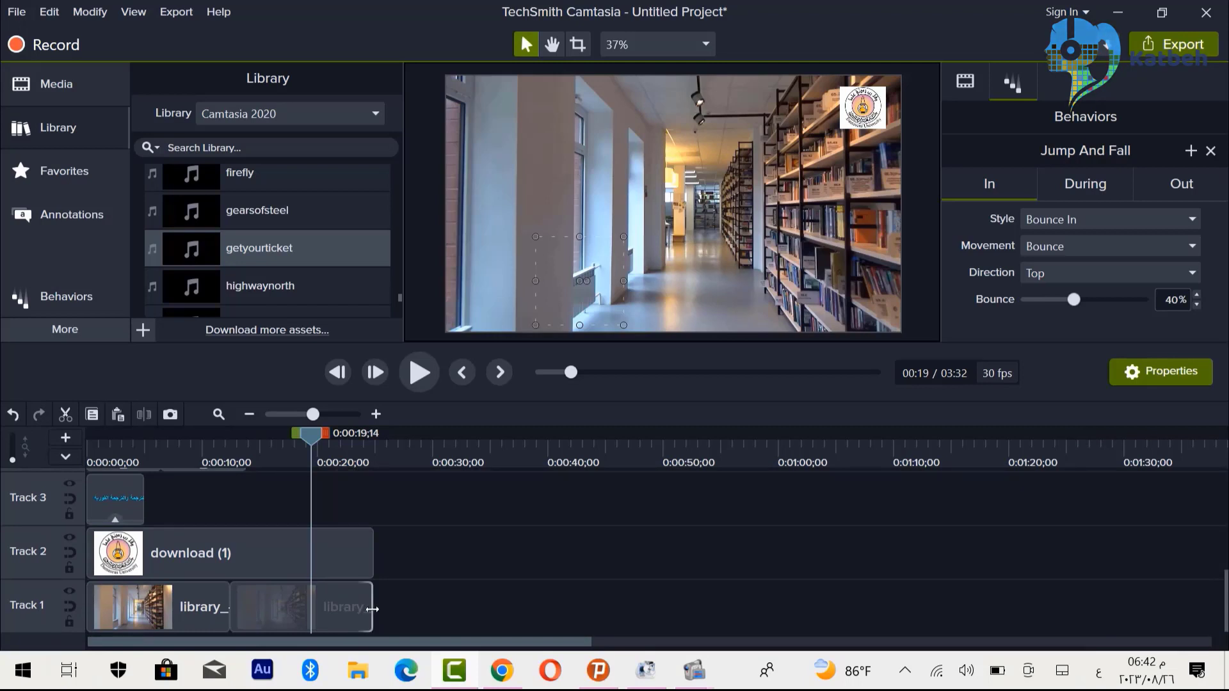
drag(372, 609, 311, 608)
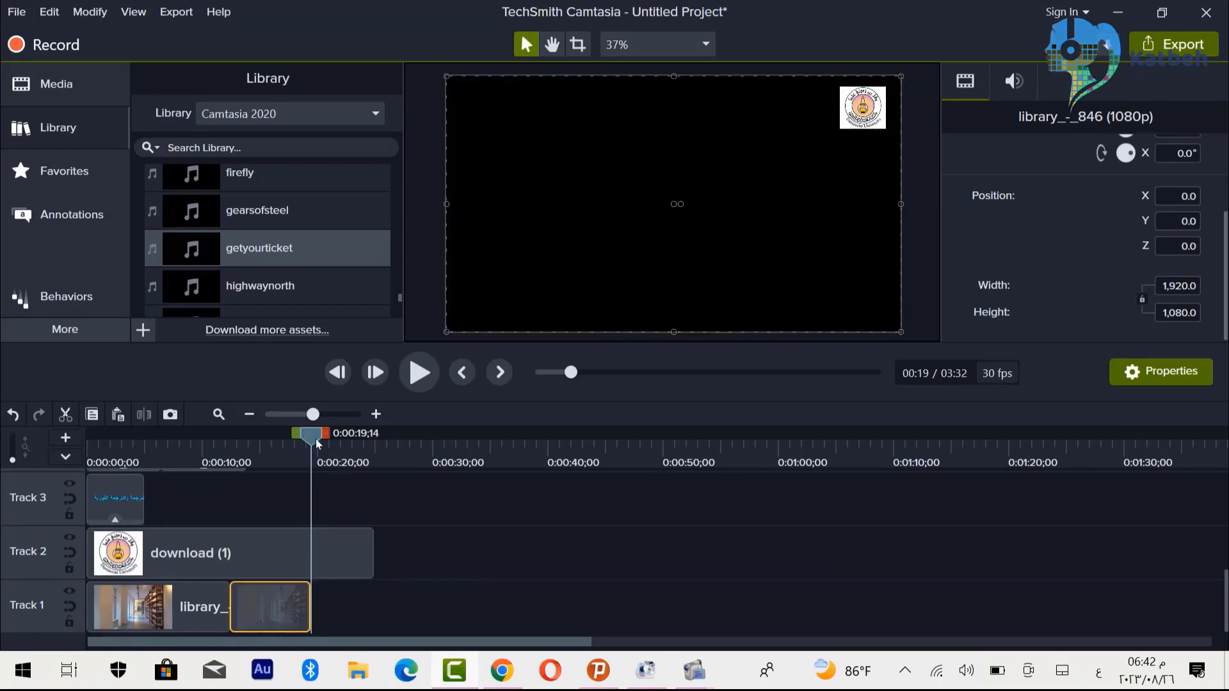
- Split the logo clip on Track 2 at the playhead and delete the part after it
click(335, 551)
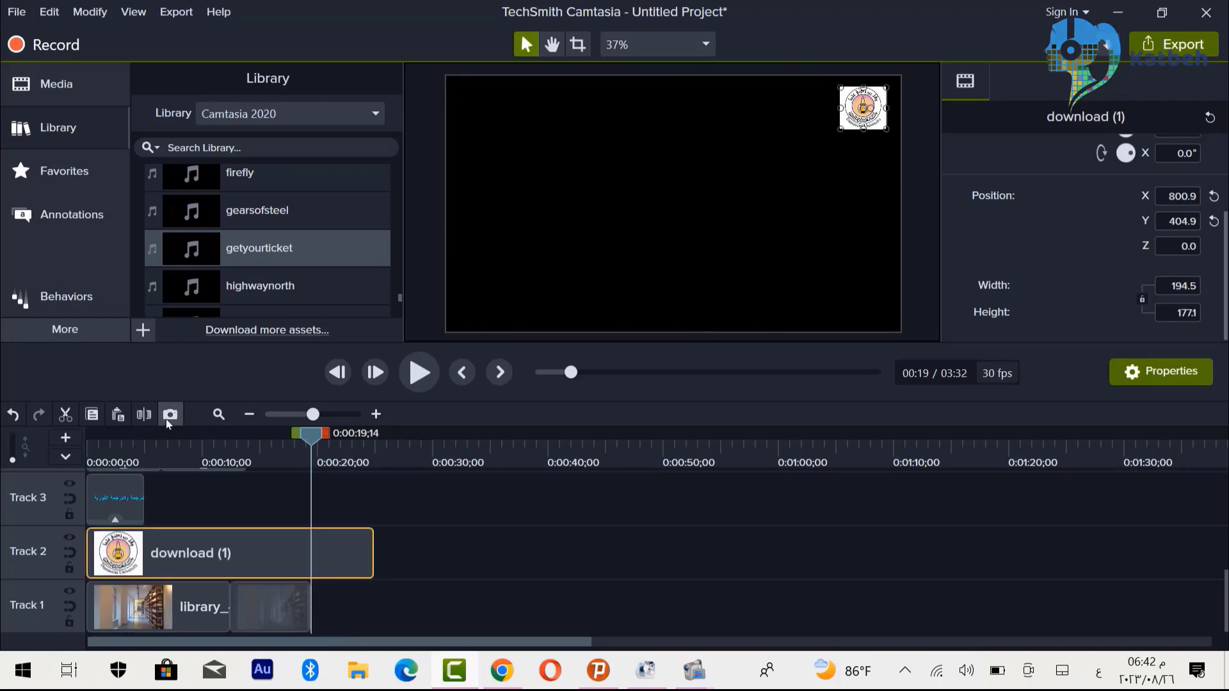
click(144, 413)
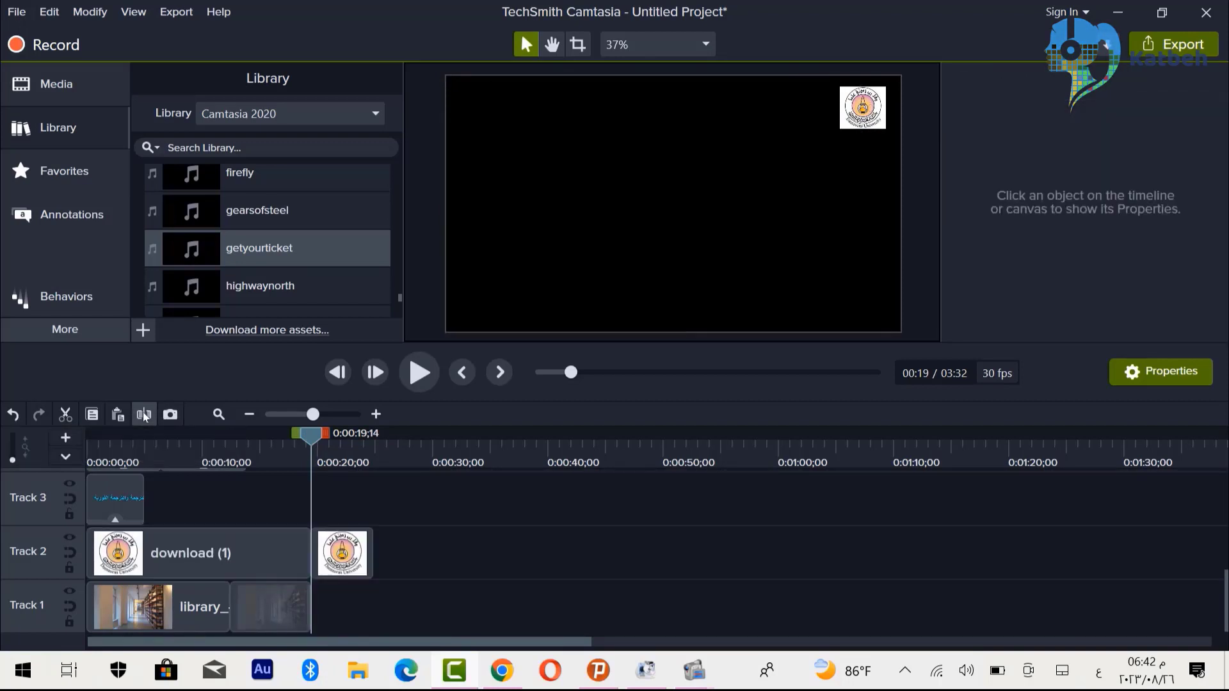
click(348, 546)
drag(347, 544, 390, 547)
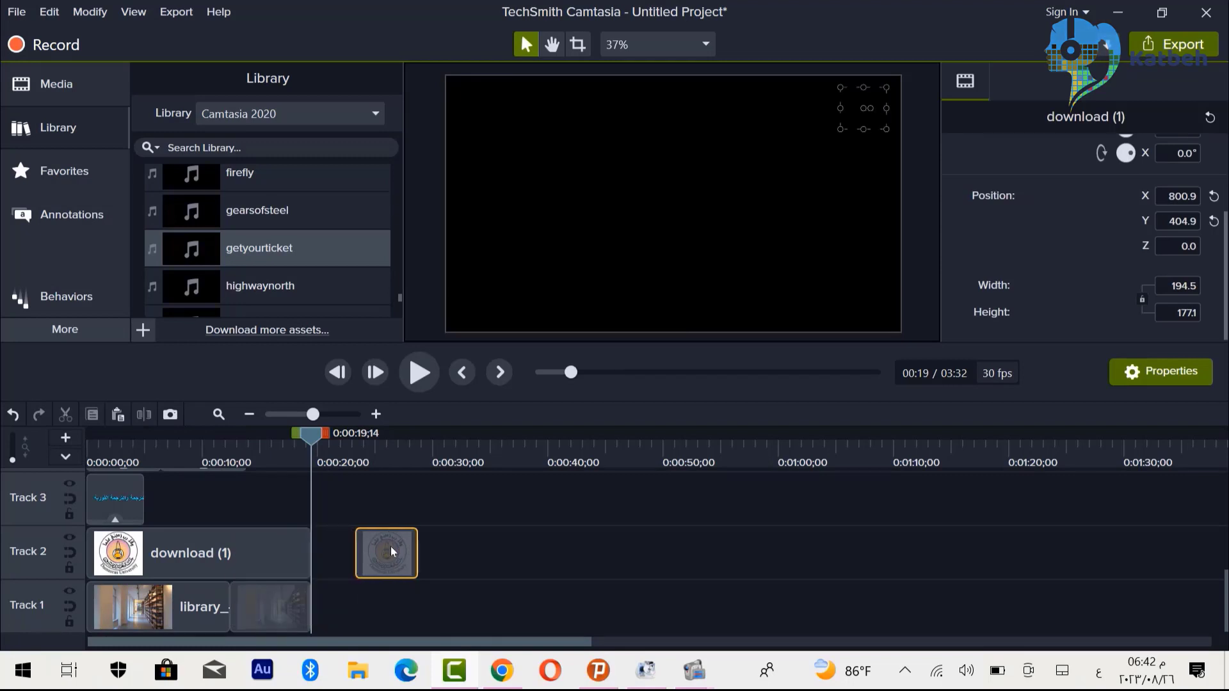
right_click(390, 546)
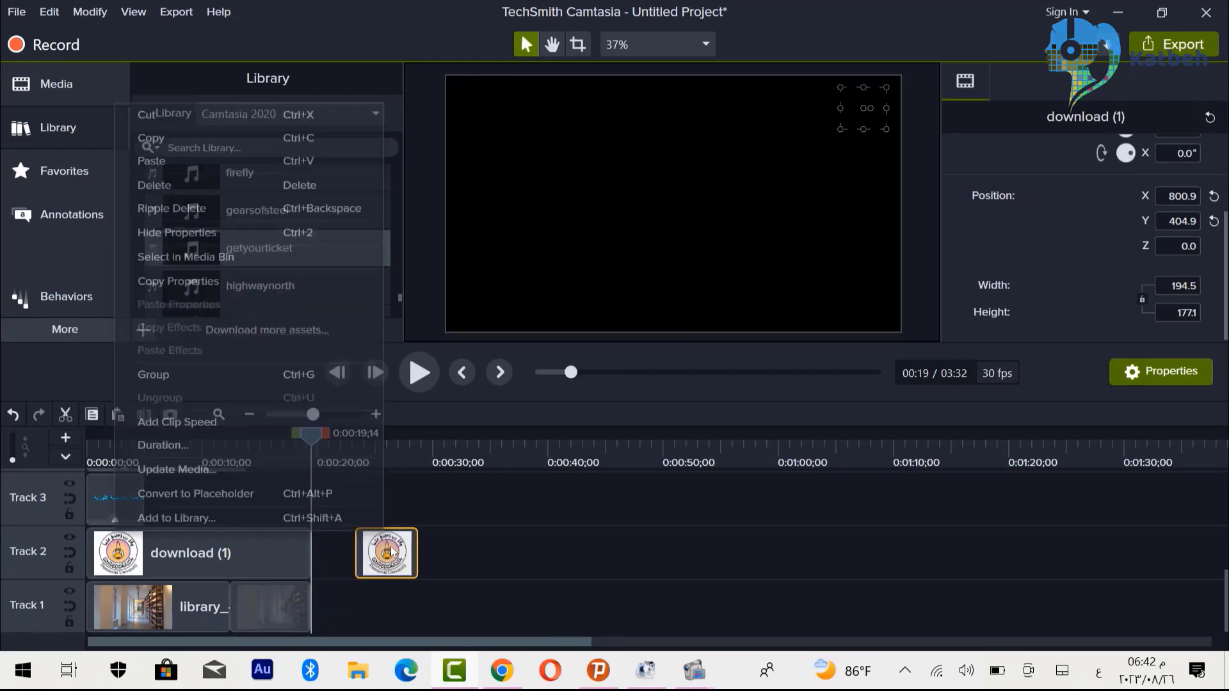
click(199, 186)
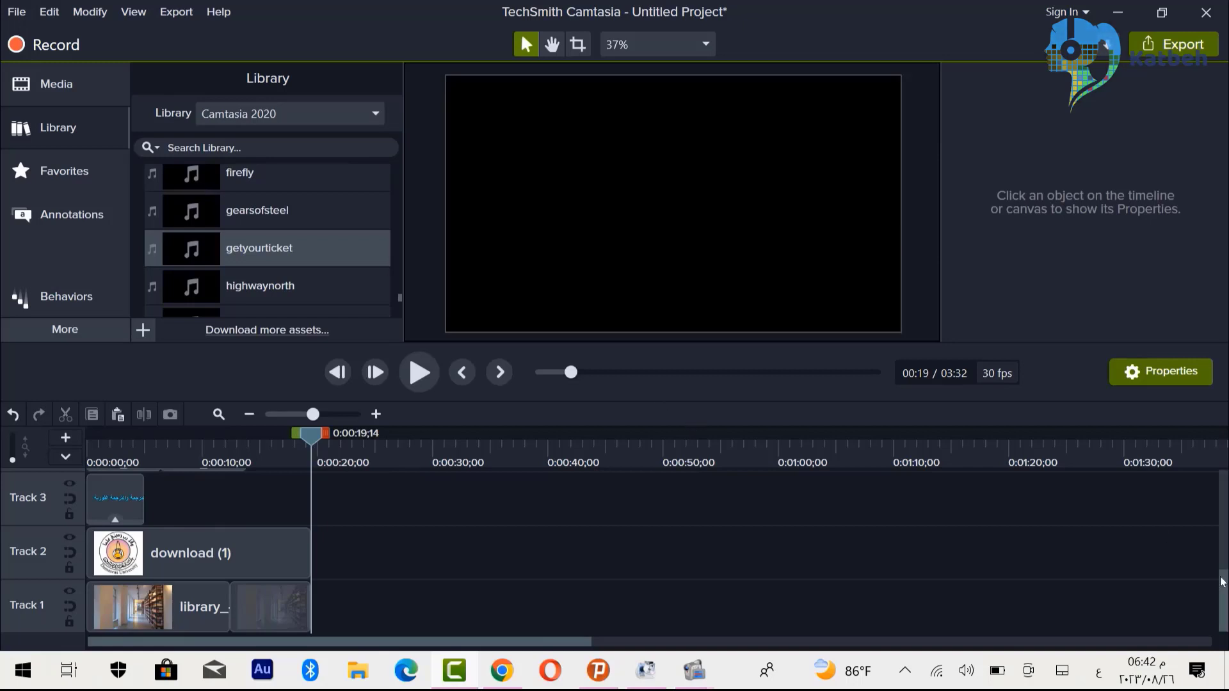
- Split the getyourticket music on Track 7 at the playhead and delete the part after it
drag(1225, 596, 1210, 500)
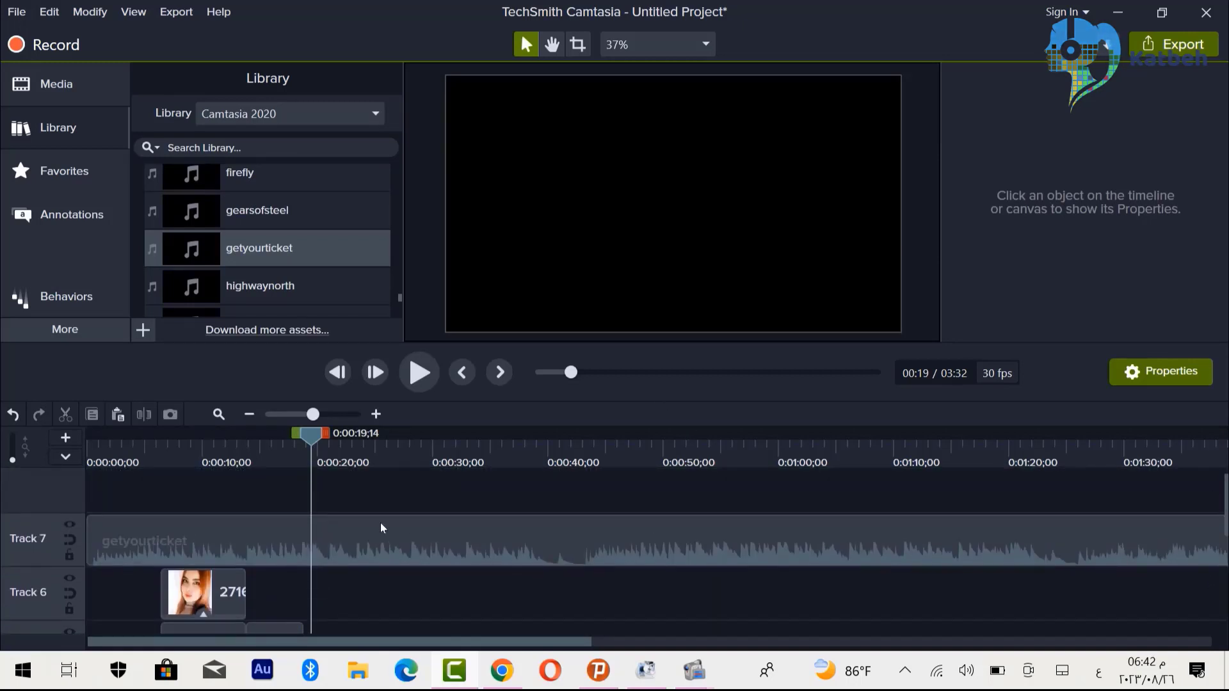
click(425, 533)
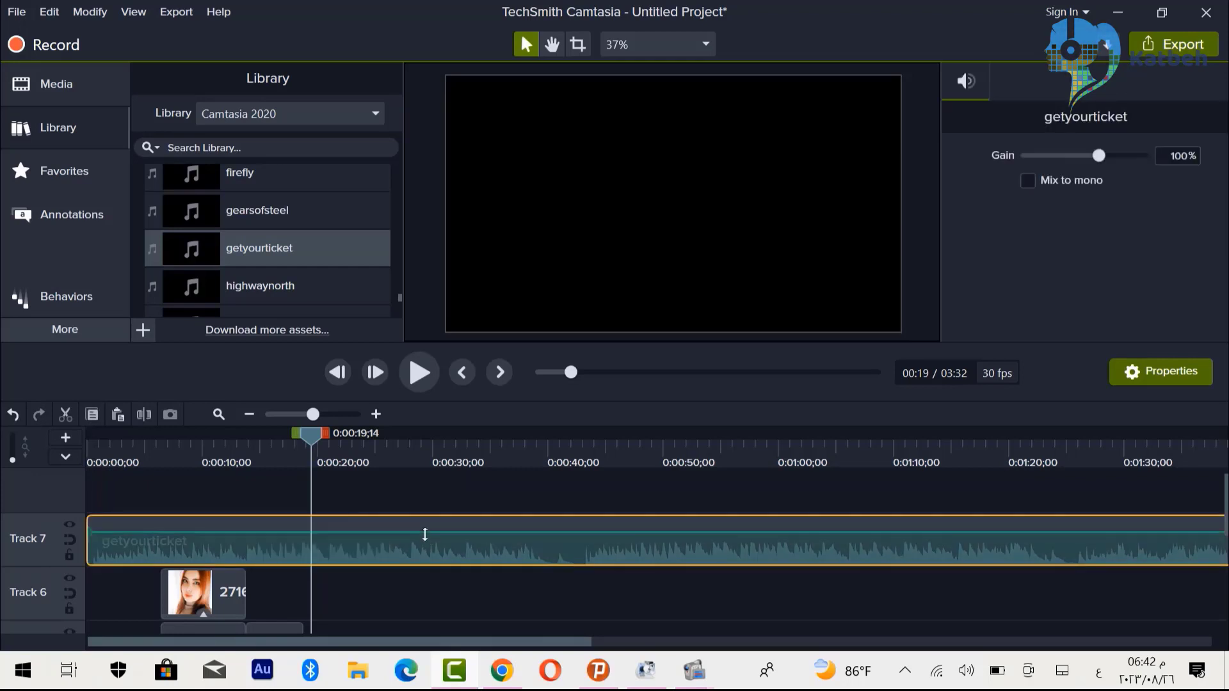
click(144, 419)
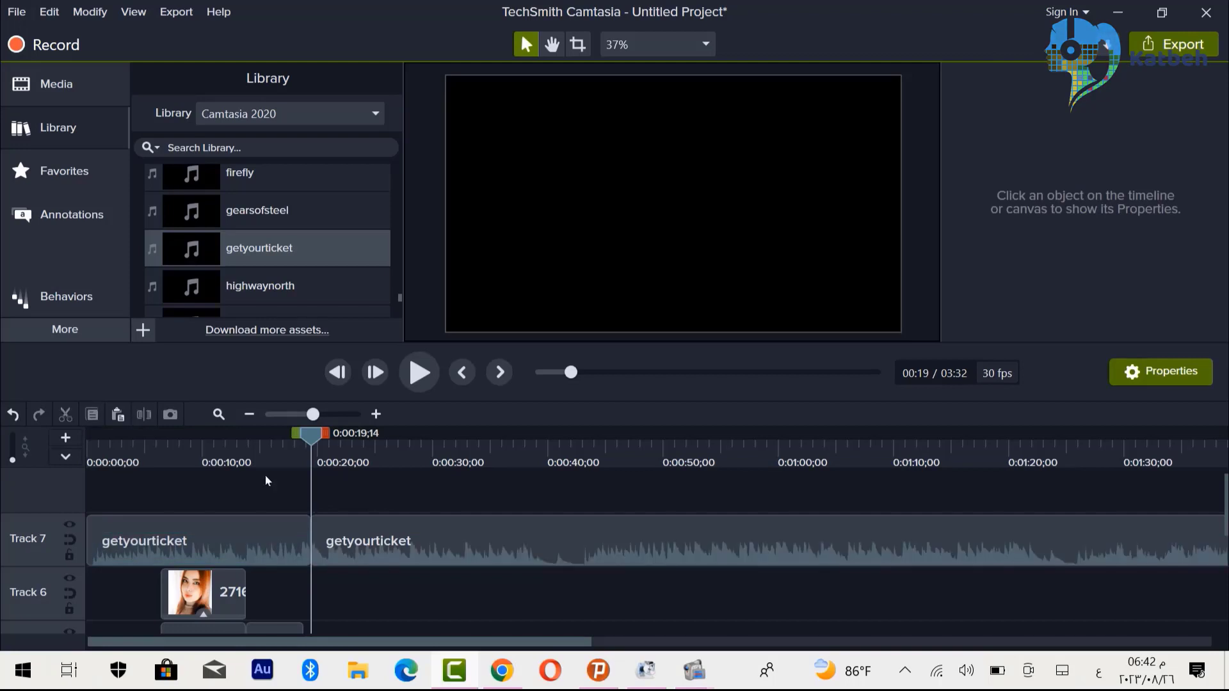
click(394, 546)
drag(394, 546, 501, 565)
right_click(516, 548)
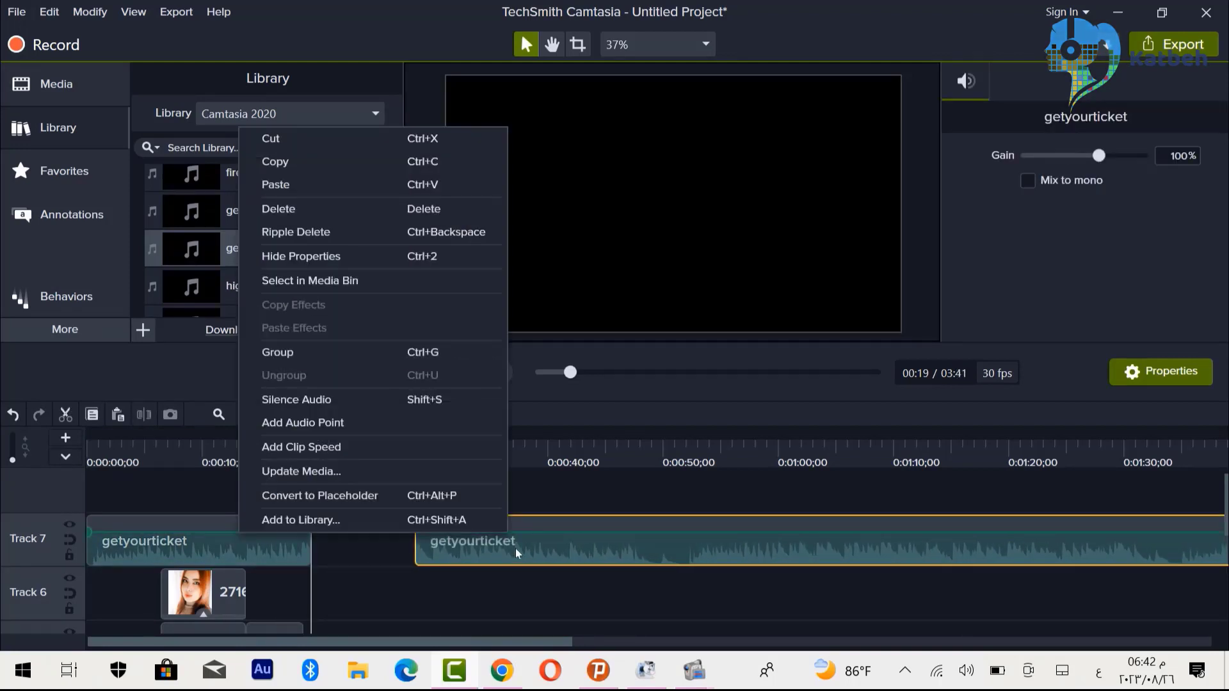
click(348, 210)
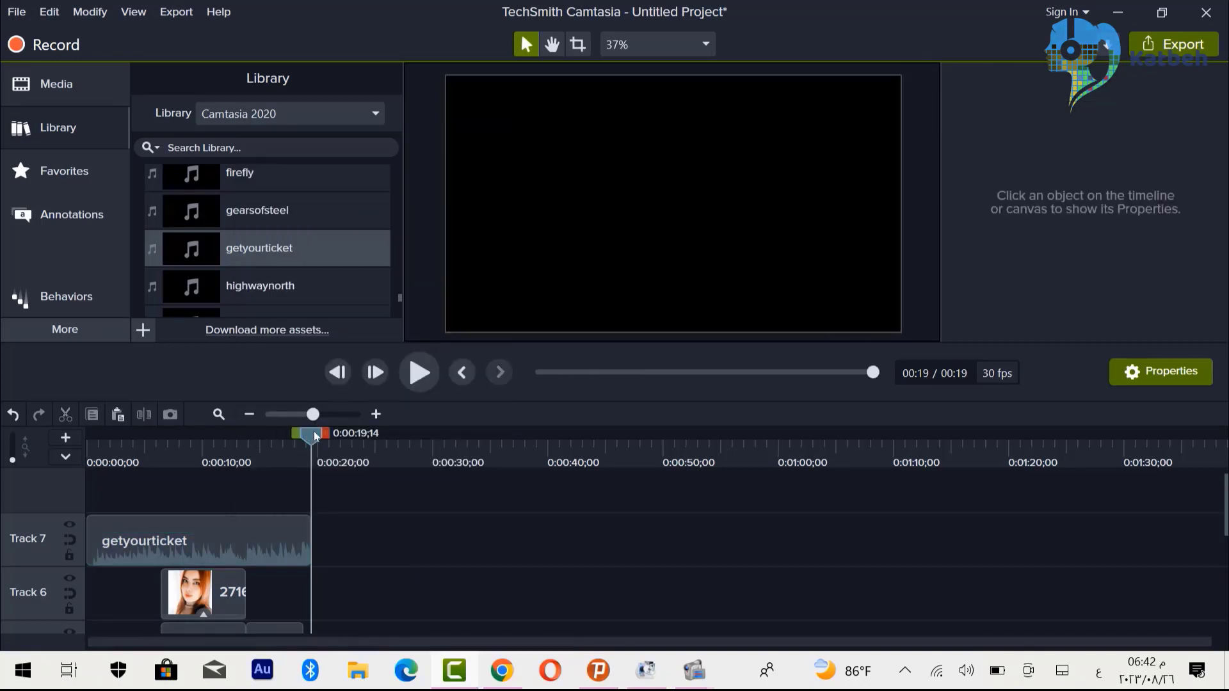
- Play the whole trimmed video from the start to its end to review it
drag(314, 437, 2, 479)
key(space)
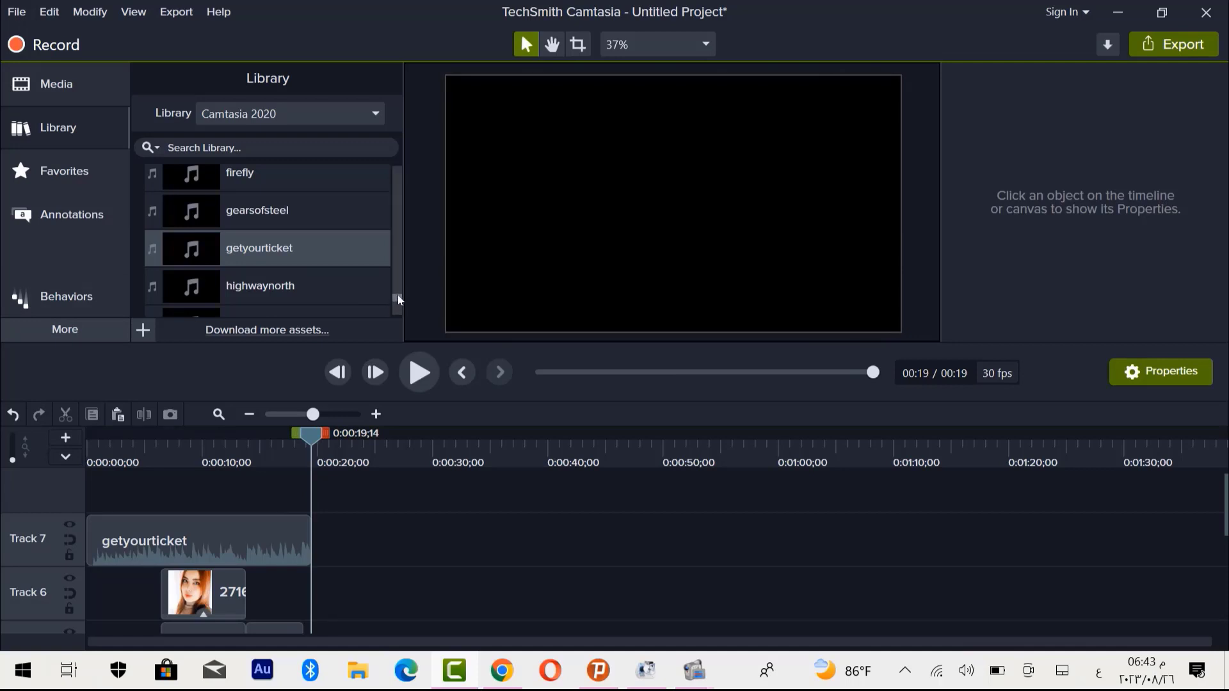
- Apply the Fade Out audio effect to the getyourticket music on Track 7
drag(397, 294, 397, 305)
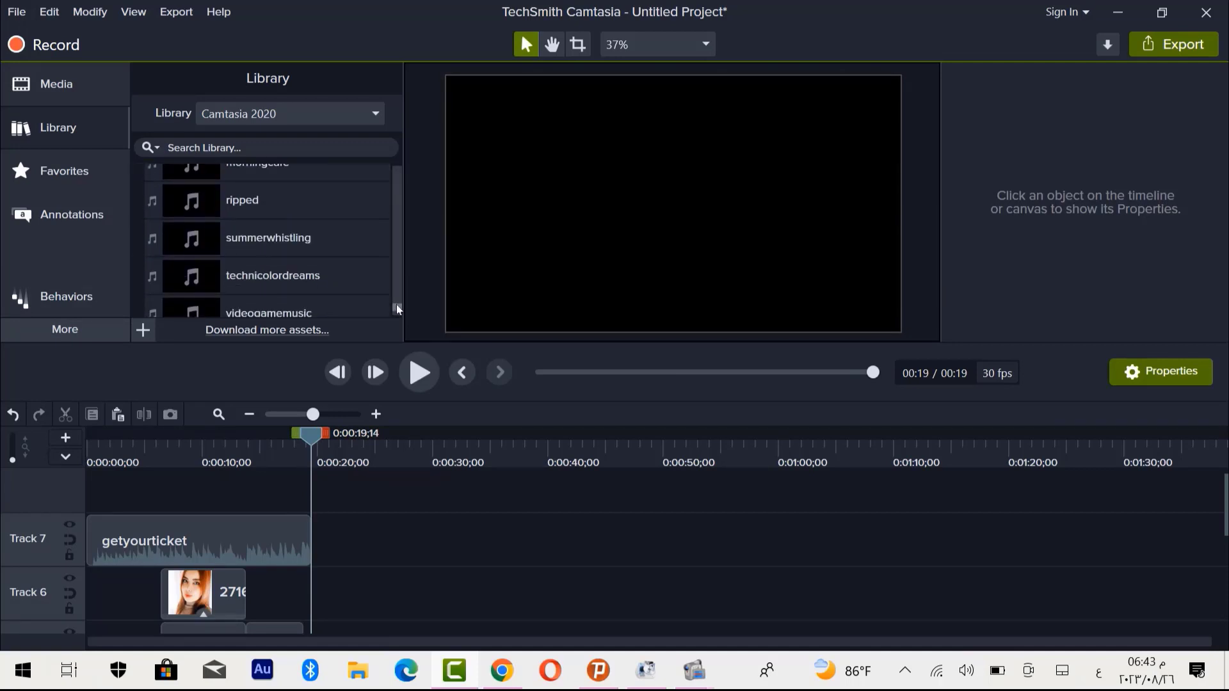
click(42, 327)
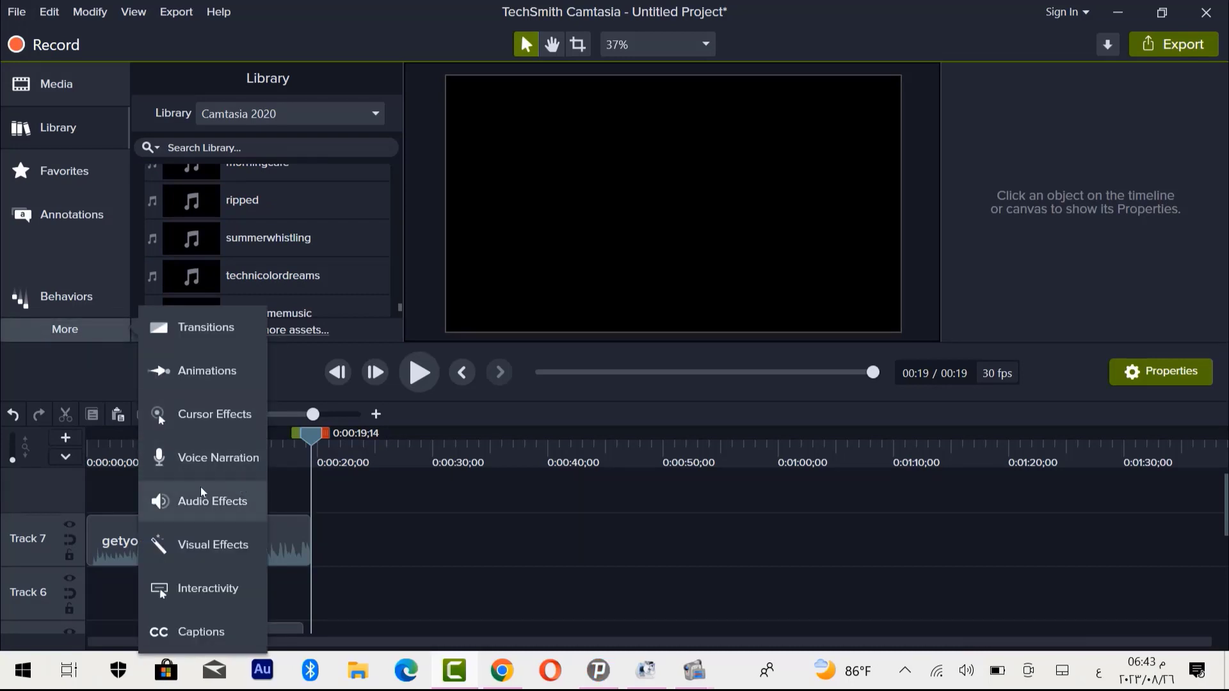
click(217, 501)
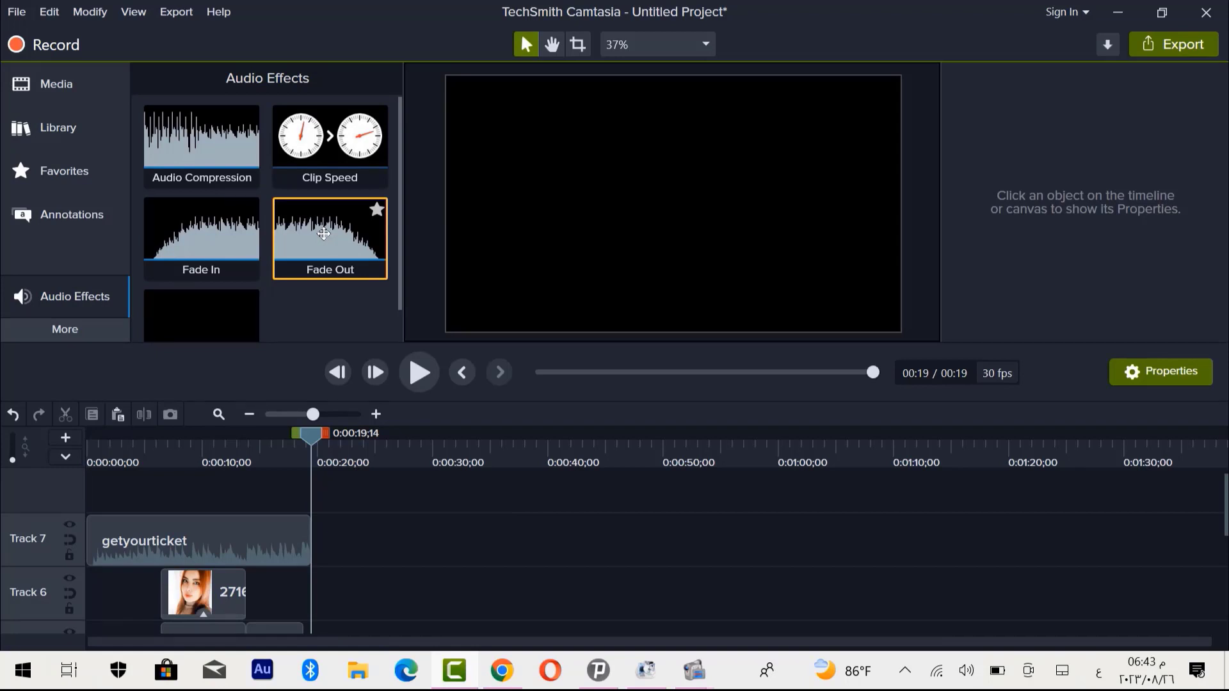
drag(323, 234, 266, 538)
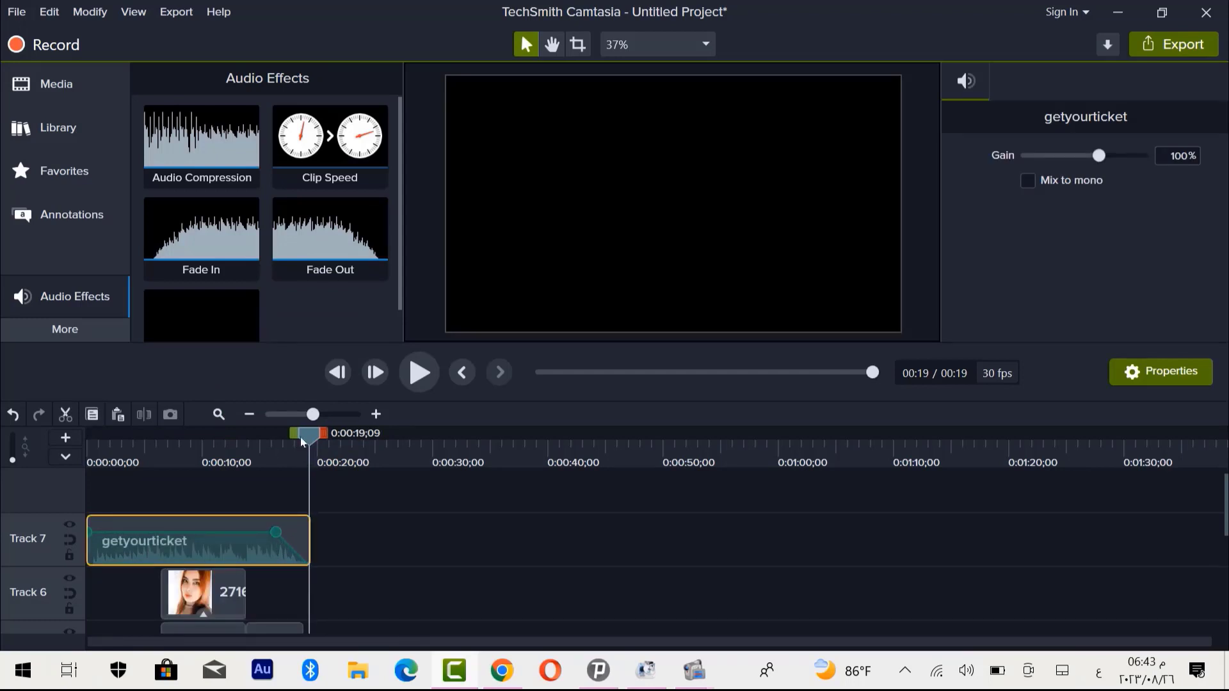
- Play the ending from about 0:00:13 to check the music's fade-out
drag(301, 441, 247, 458)
key(space)
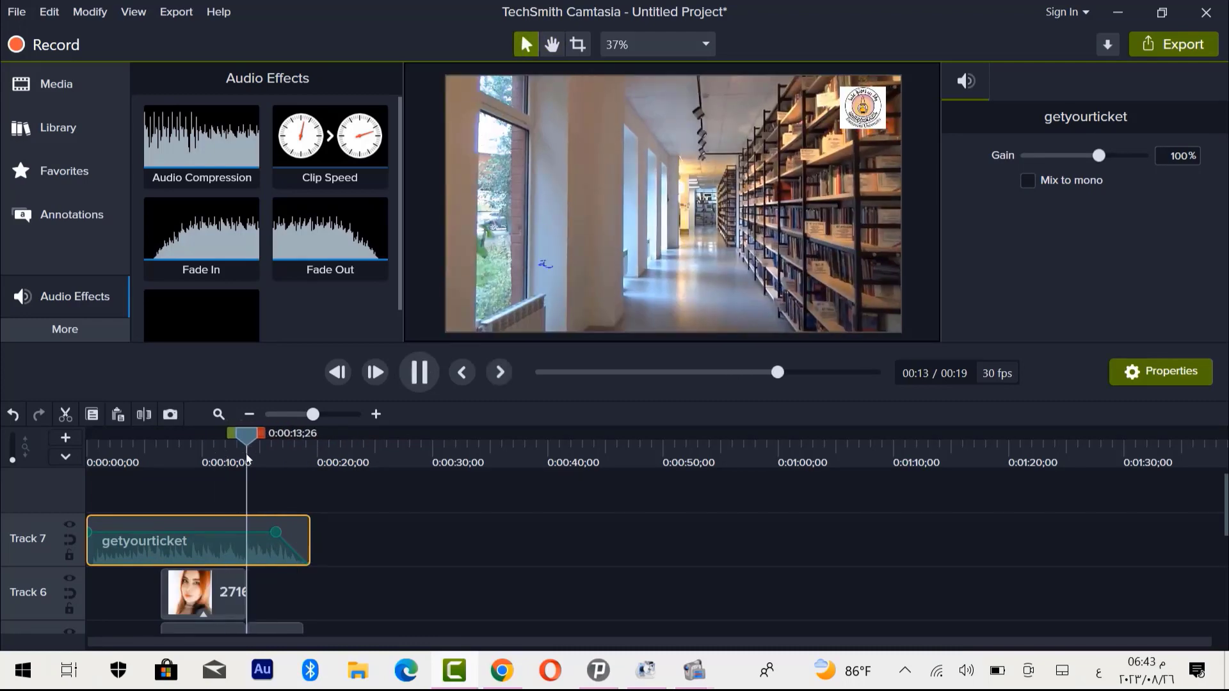